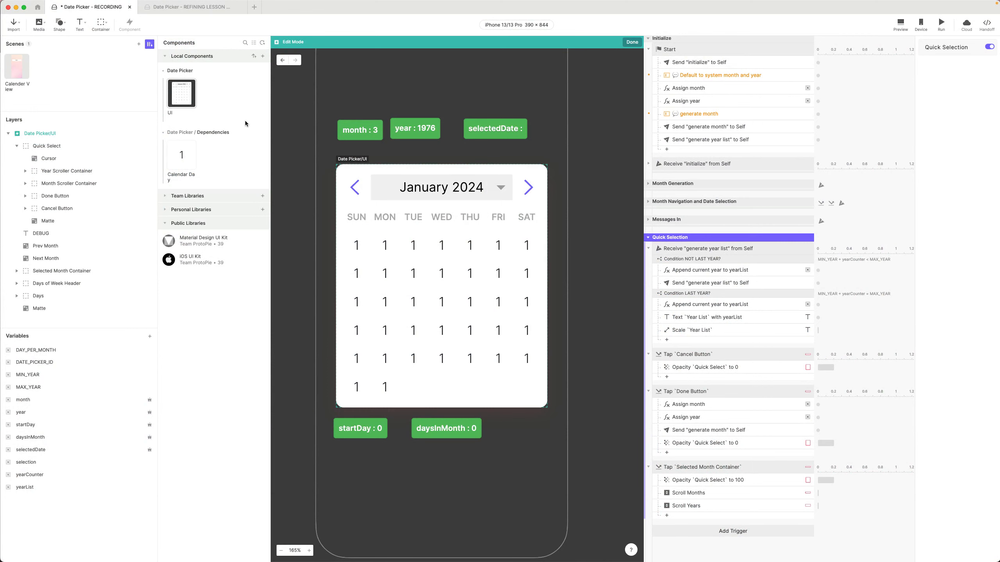
Examine the ID and year override values of the Date Picker 1 component in the Calender View scene.
click(14, 71)
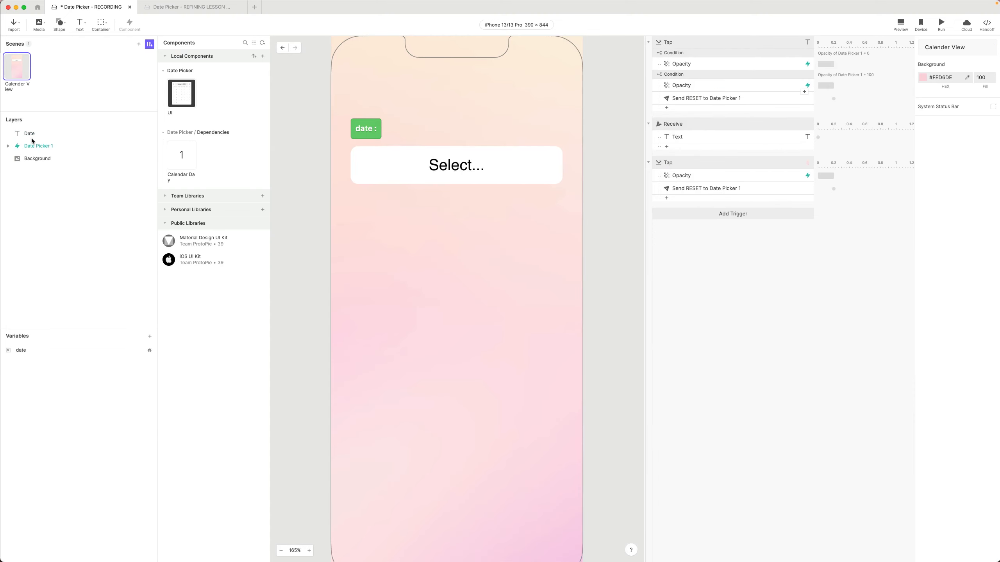
click(40, 147)
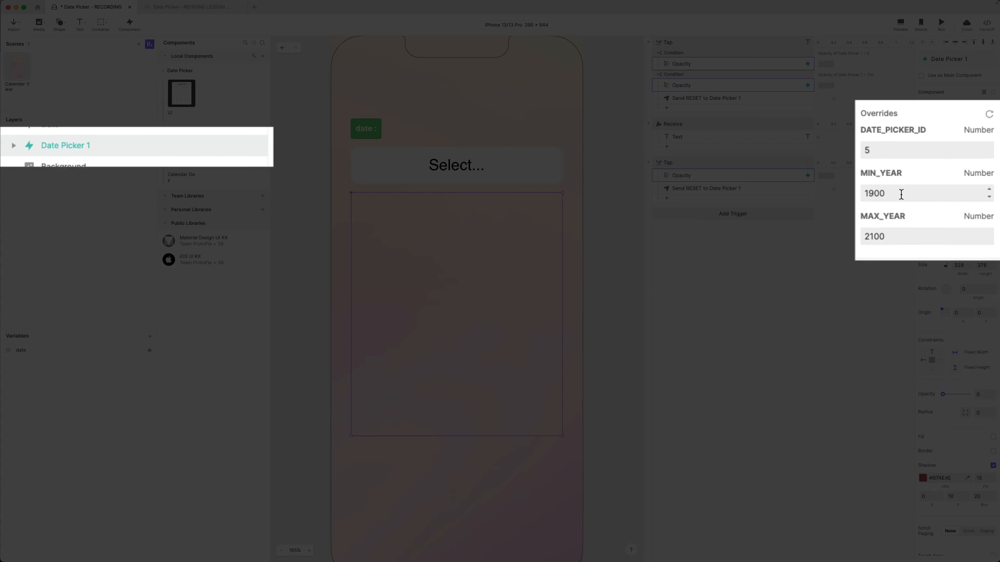
click(943, 188)
click(943, 214)
click(896, 148)
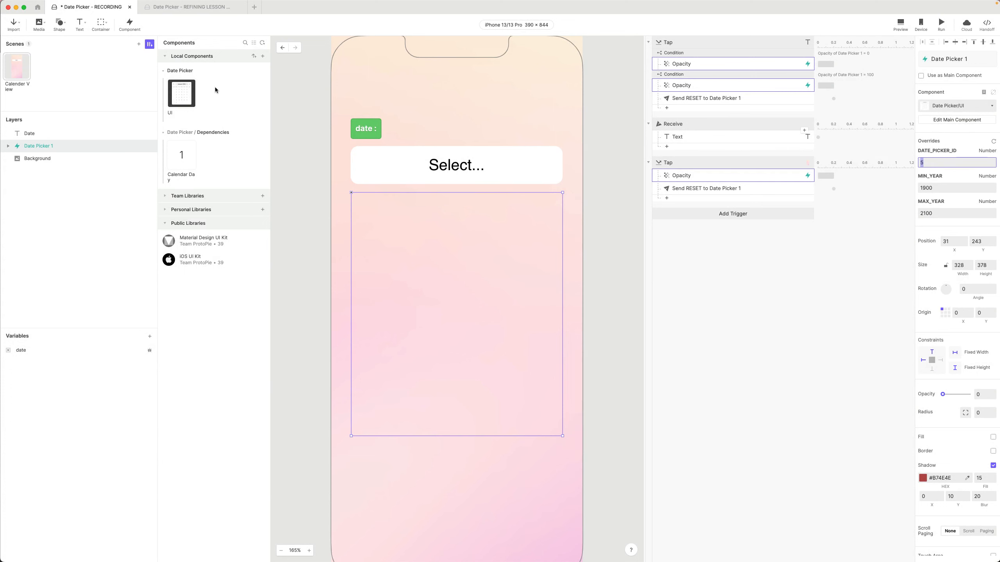
Open the Date Picker UI component for editing and look up the highlighted day's fill colour in the Figma design.
double_click(183, 93)
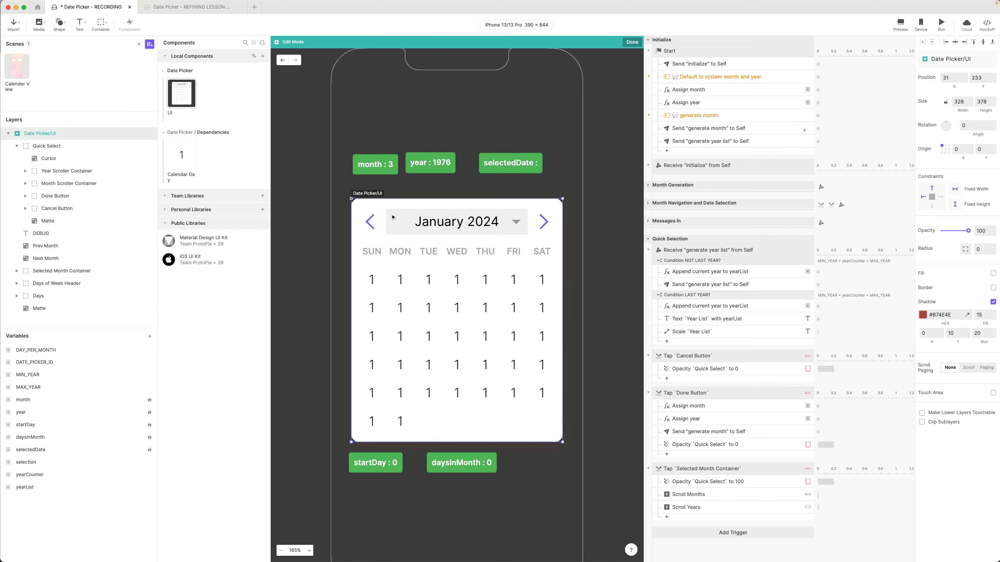
click(16, 75)
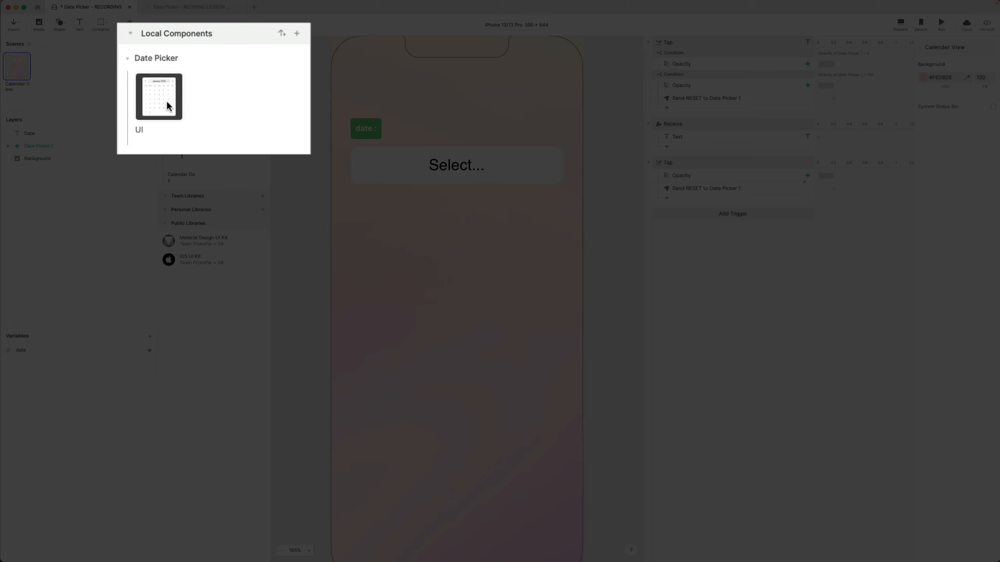
double_click(183, 99)
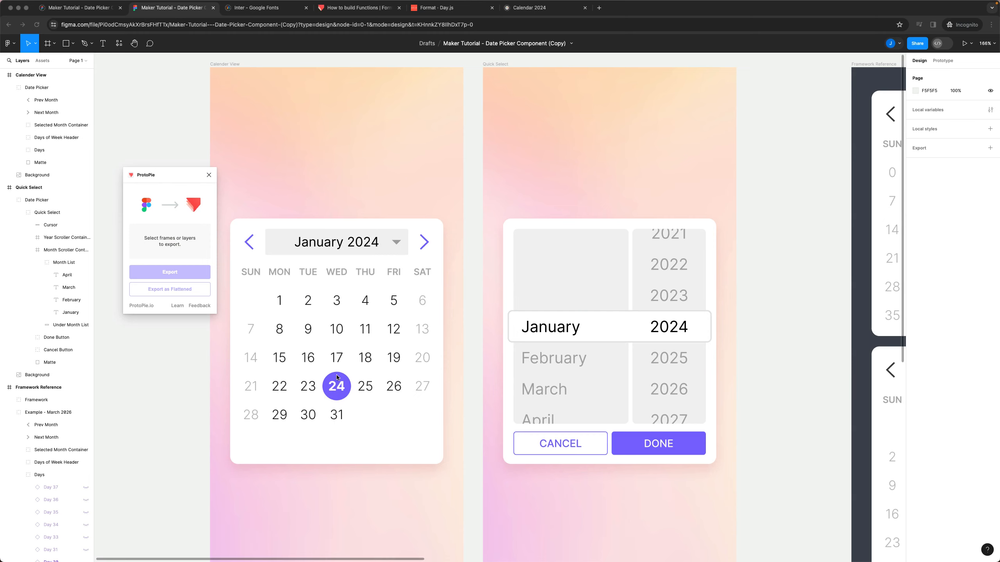
click(336, 377)
click(941, 288)
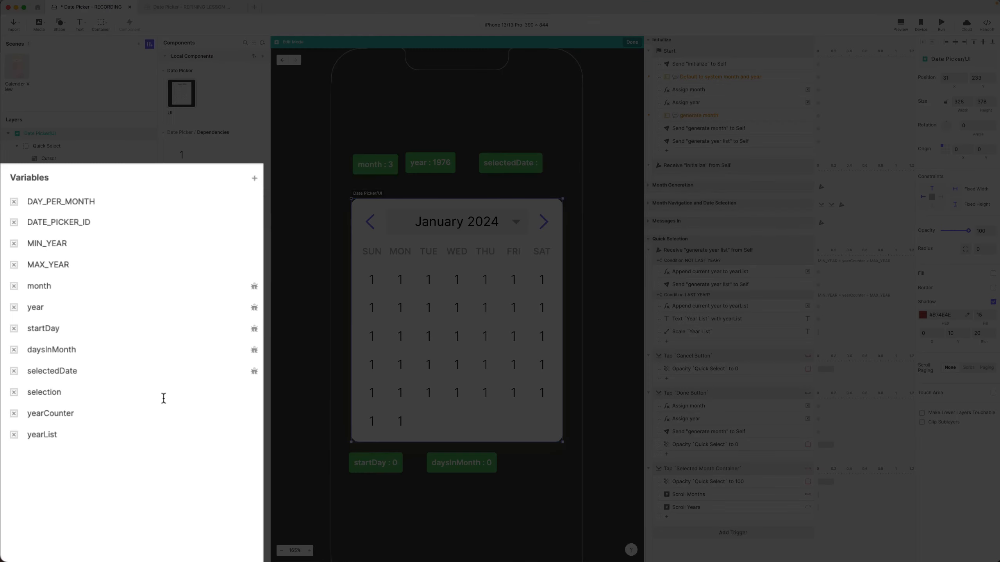
Add a component variable named ACCENT_COLOUR.
click(254, 178)
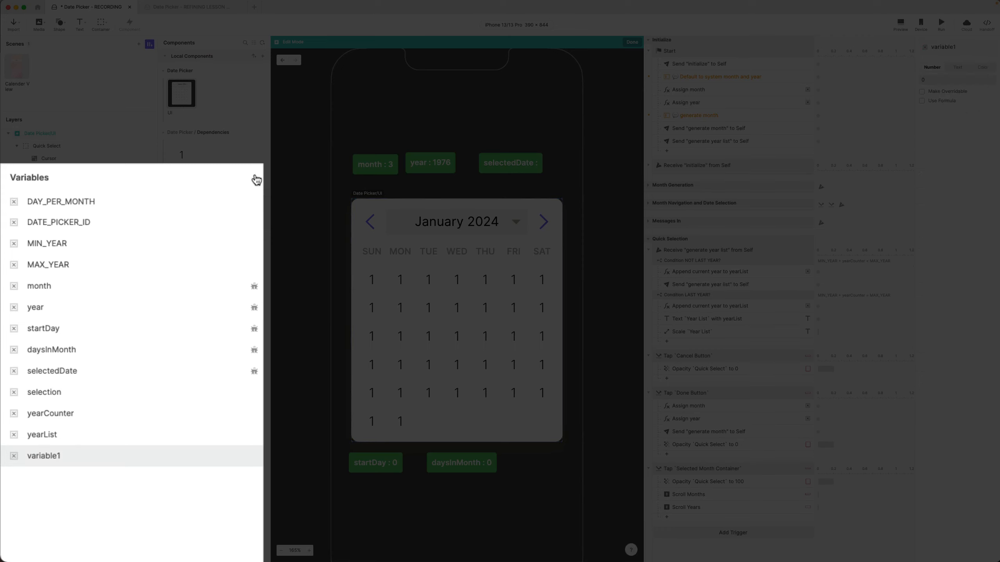
double_click(44, 456)
text(ACCENT_COLOUR)
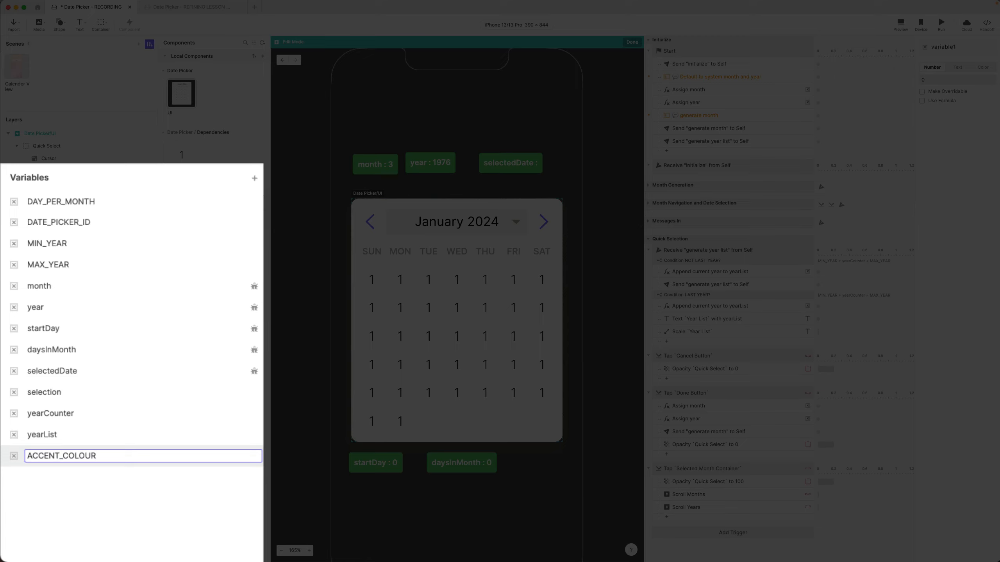
key(Return)
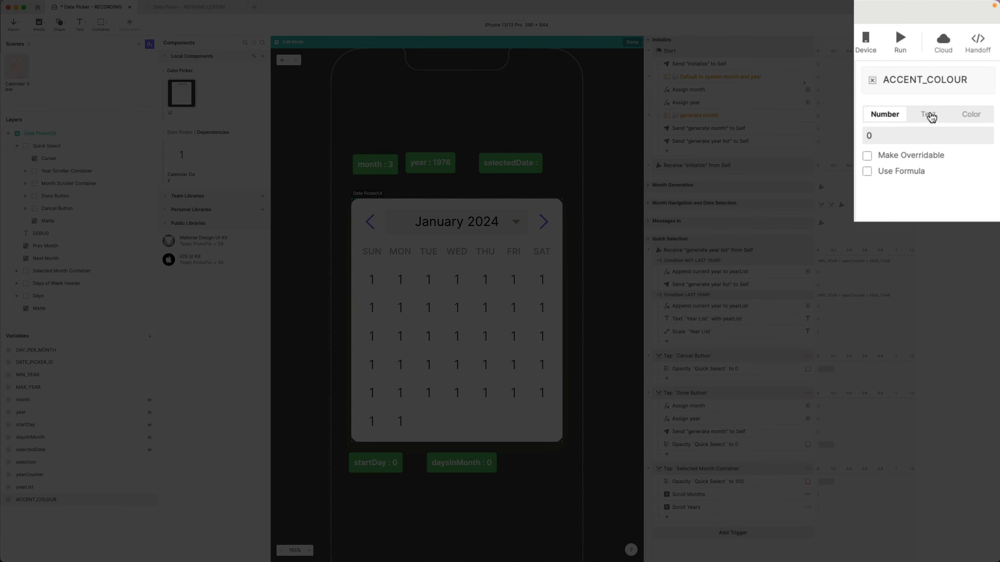
Make ACCENT_COLOUR an overridable color variable with the default value #8169FF.
click(971, 115)
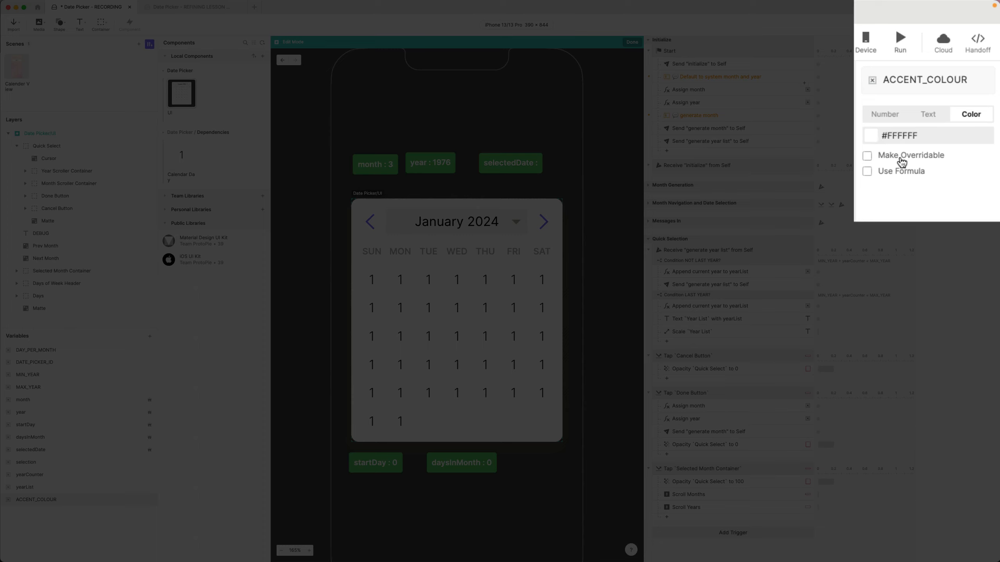
click(901, 157)
double_click(901, 134)
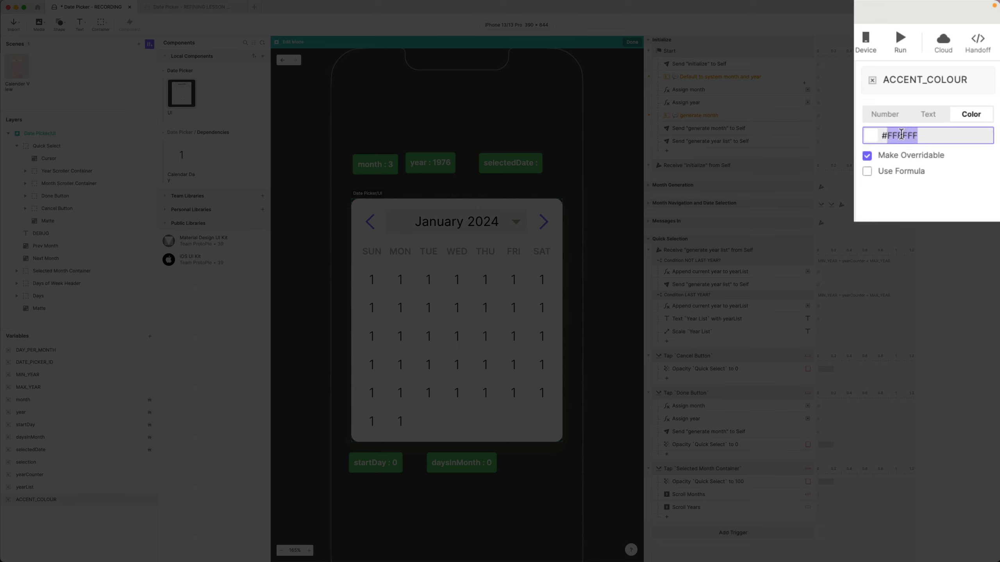
text(8169FF)
key(Return)
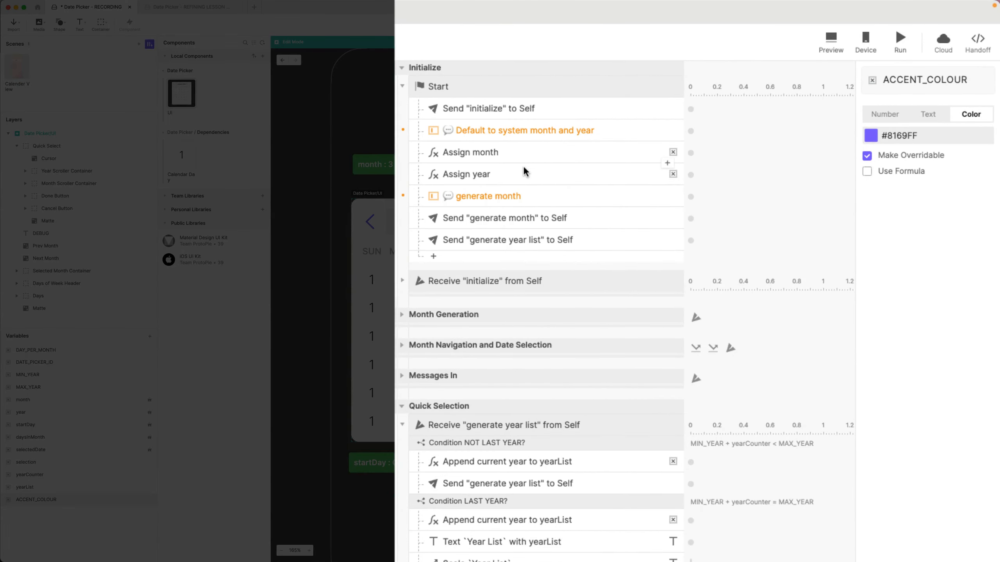
Expand the Receive "initialize" trigger's responses and collapse the Quick Select layer group.
click(529, 112)
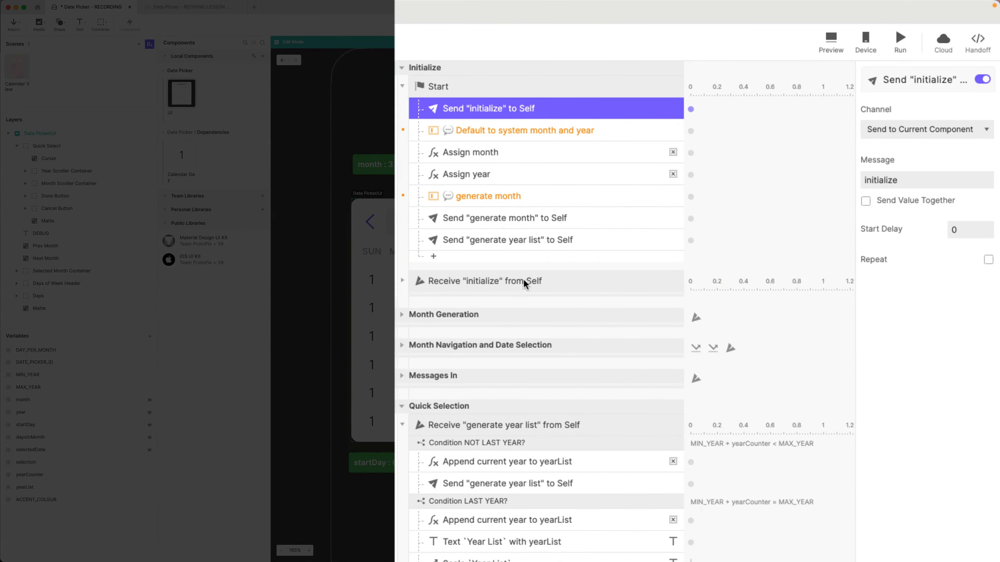
click(402, 281)
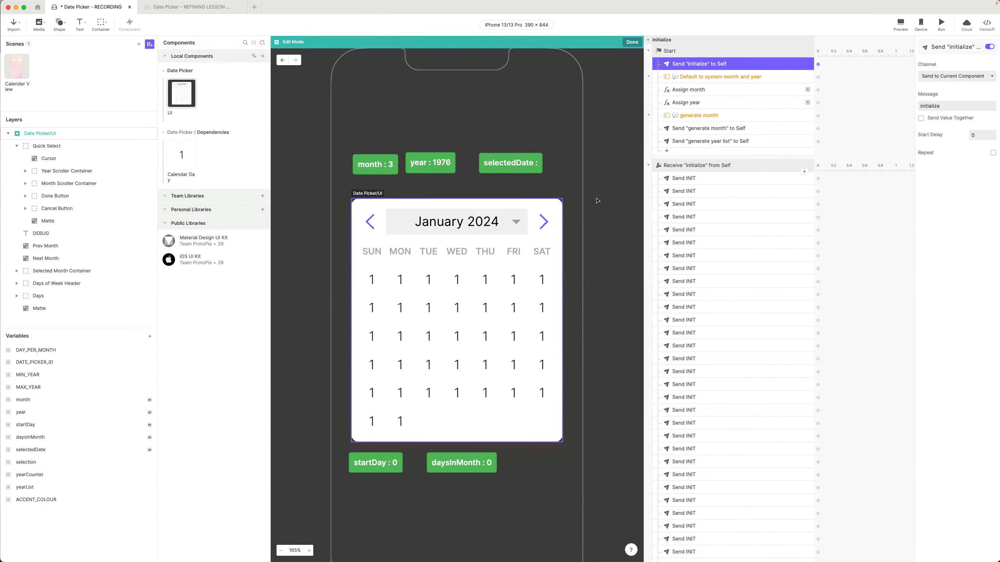
click(371, 230)
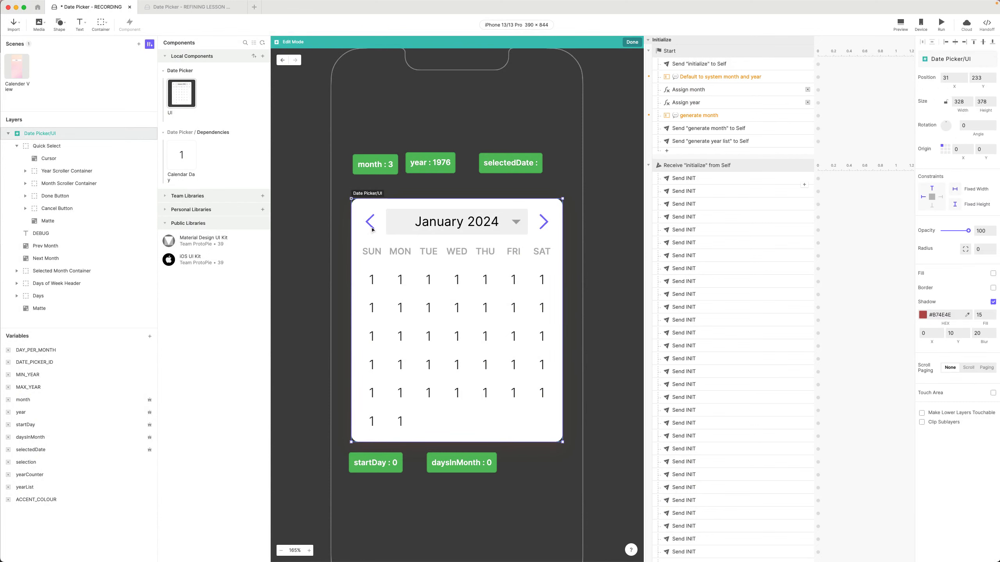
super+click(371, 228)
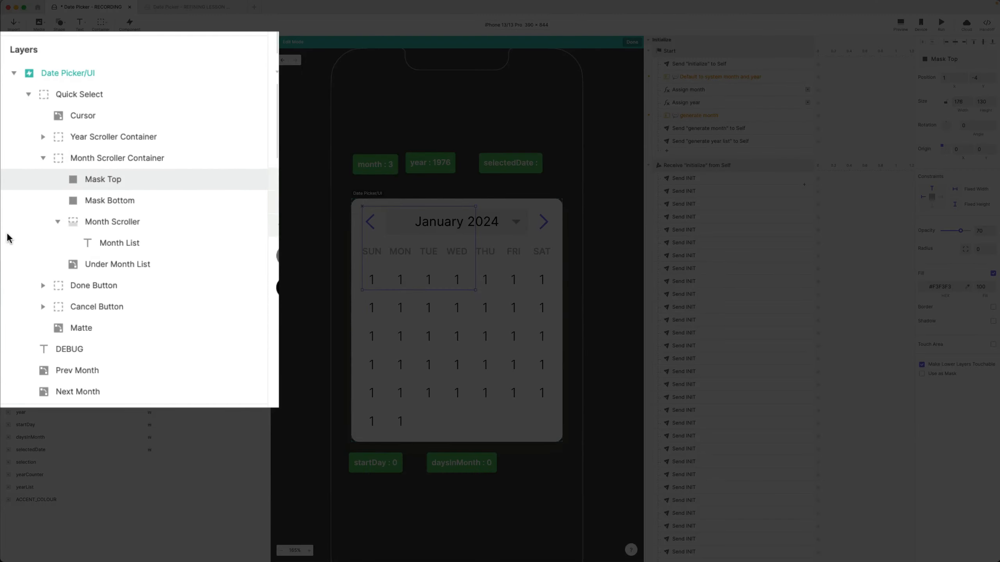
click(28, 94)
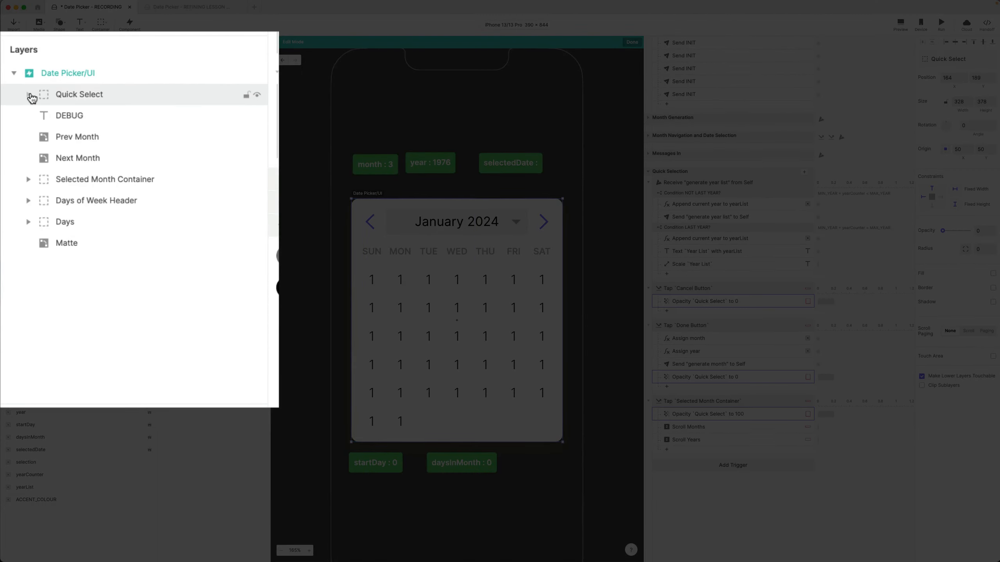
Convert the Prev Month and Next Month arrow layers to editable shapes.
click(77, 159)
click(77, 137)
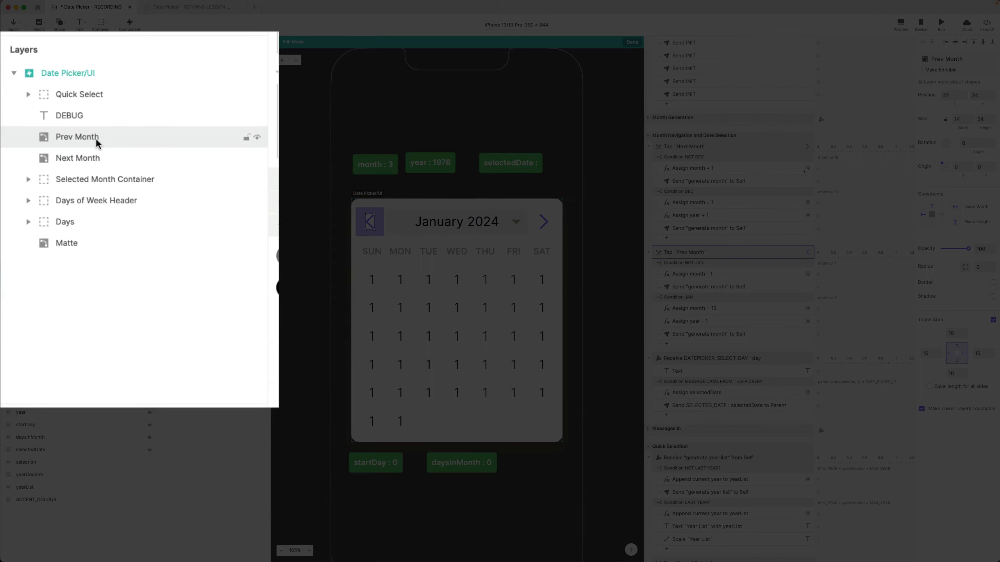
shift+click(79, 157)
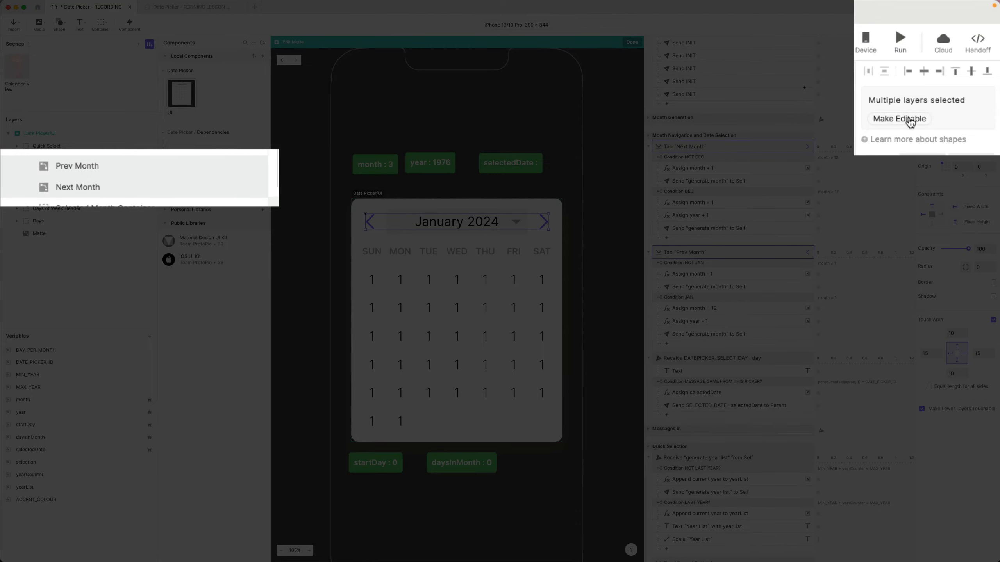
click(944, 72)
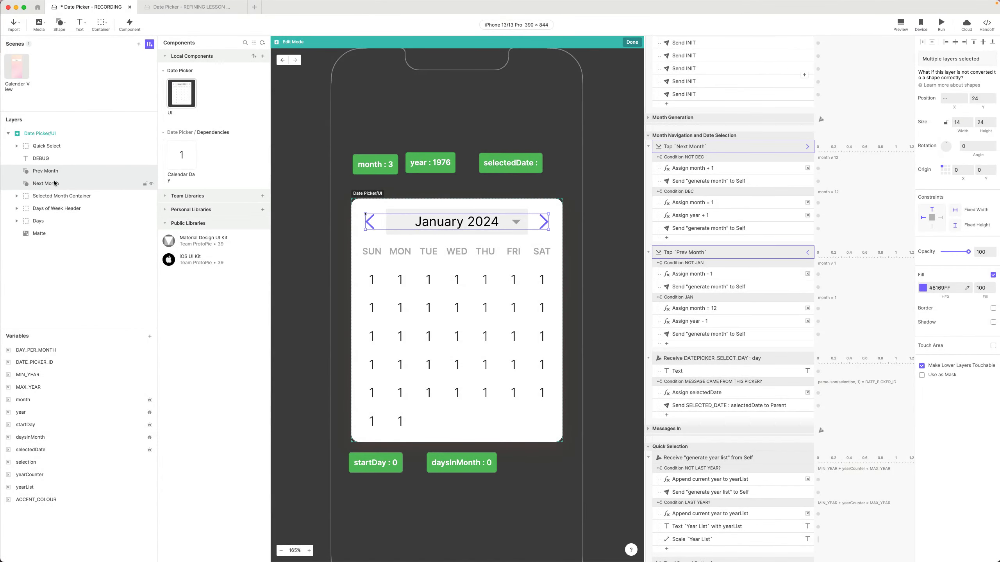
Enable a touch area on both the Prev Month and Next Month layers, with independent lengths per side.
click(54, 184)
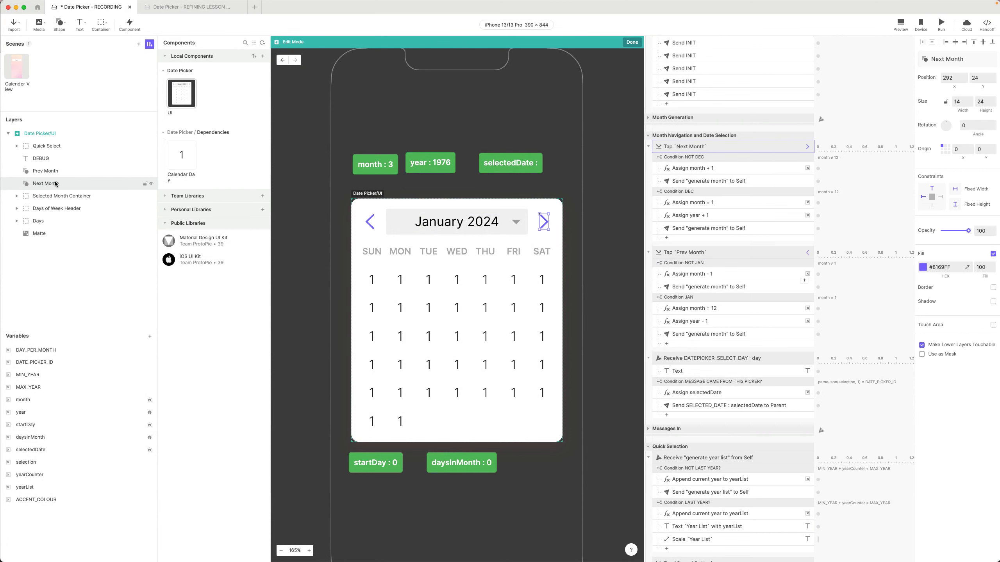
shift+click(51, 173)
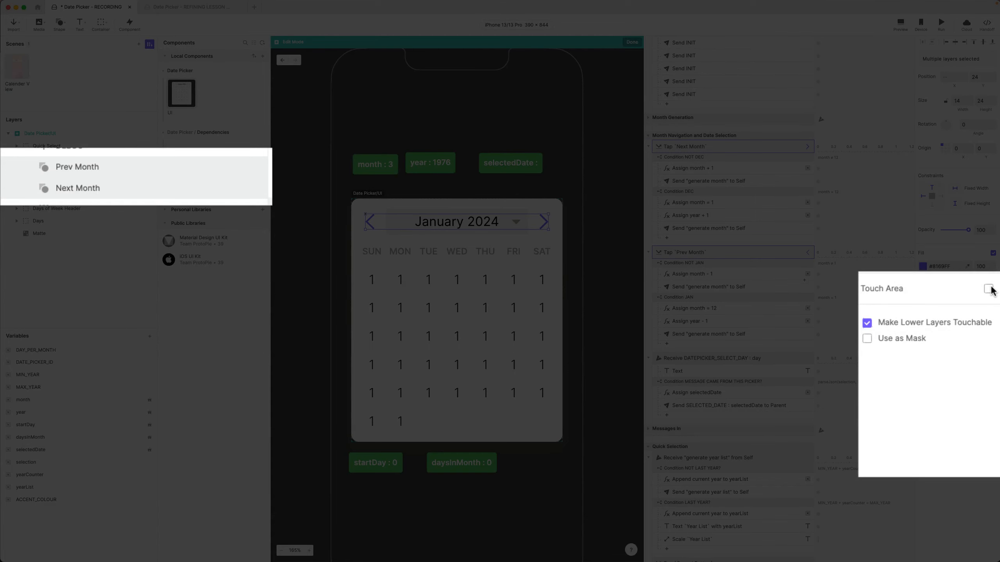
click(993, 324)
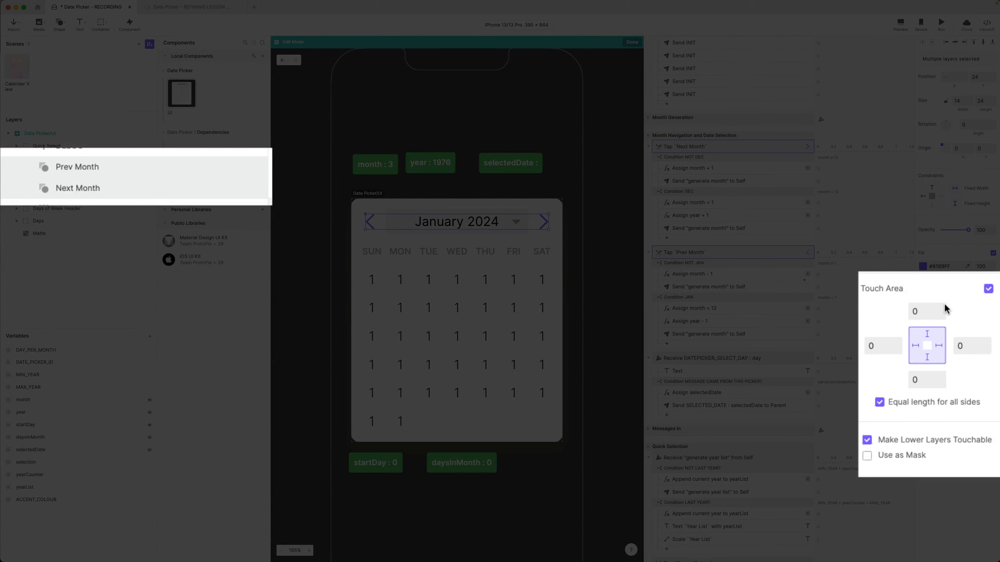
click(959, 335)
double_click(930, 308)
click(913, 404)
Set both arrows' touch areas to 10 above and below and 15 on each side, and check each layer.
double_click(924, 310)
text(10)
key(Tab)
text(15)
key(Tab)
text(15)
key(Tab)
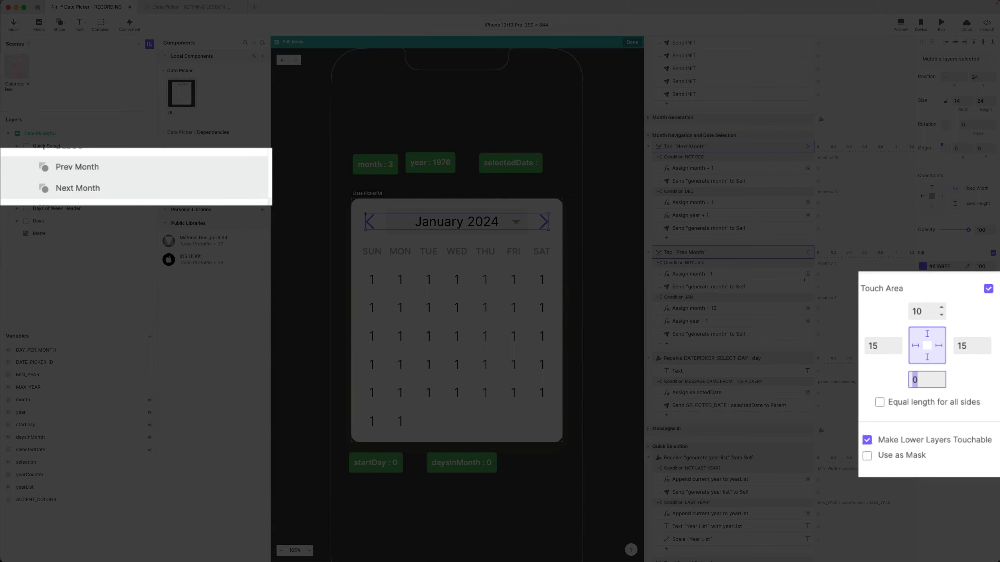
text(10)
key(Tab)
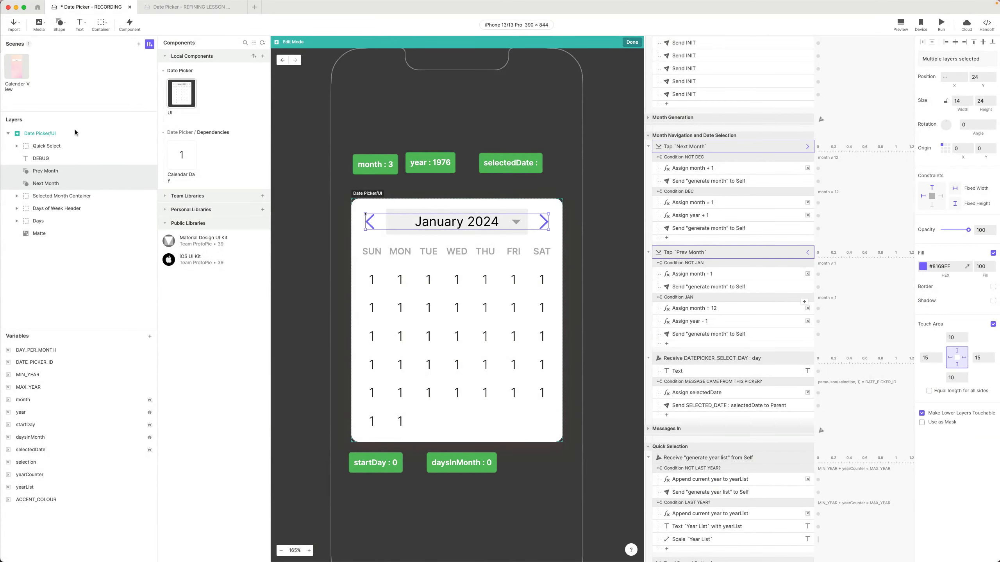
click(41, 184)
click(41, 171)
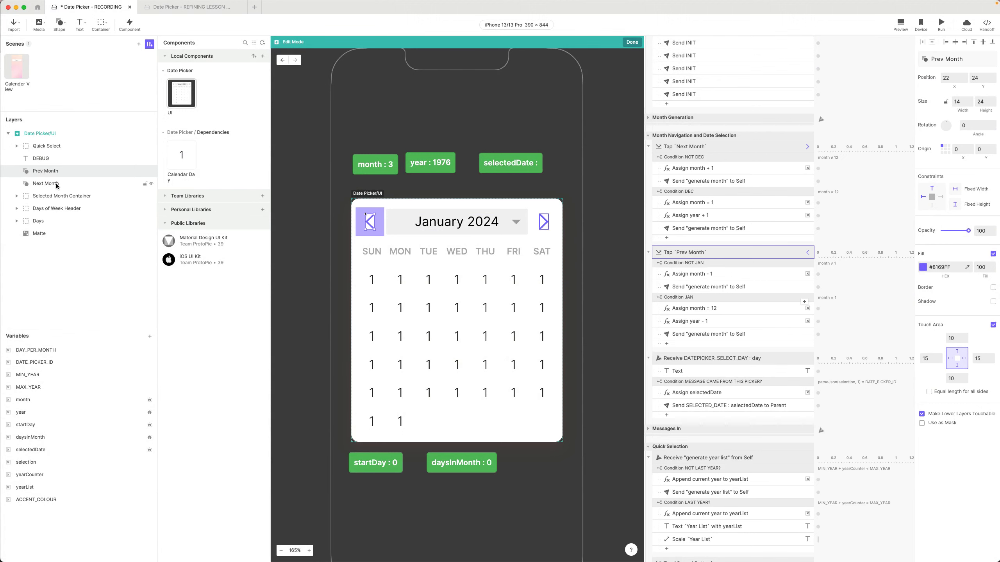
click(44, 184)
click(43, 171)
Add a Color response targeting the Prev Month layer to the Receive "initialize" trigger.
scroll(729, 181, up, 10)
scroll(731, 181, up, 5)
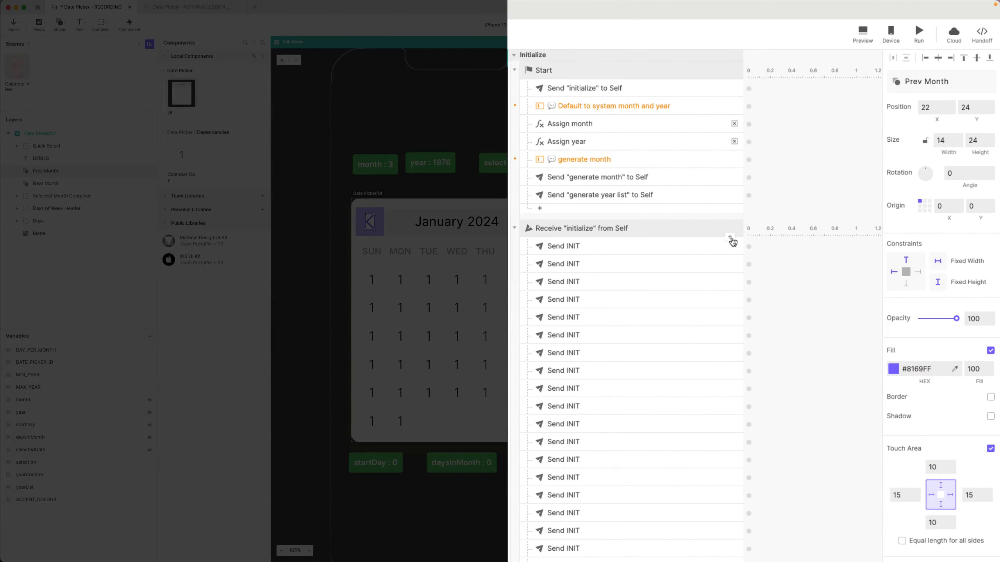
click(804, 173)
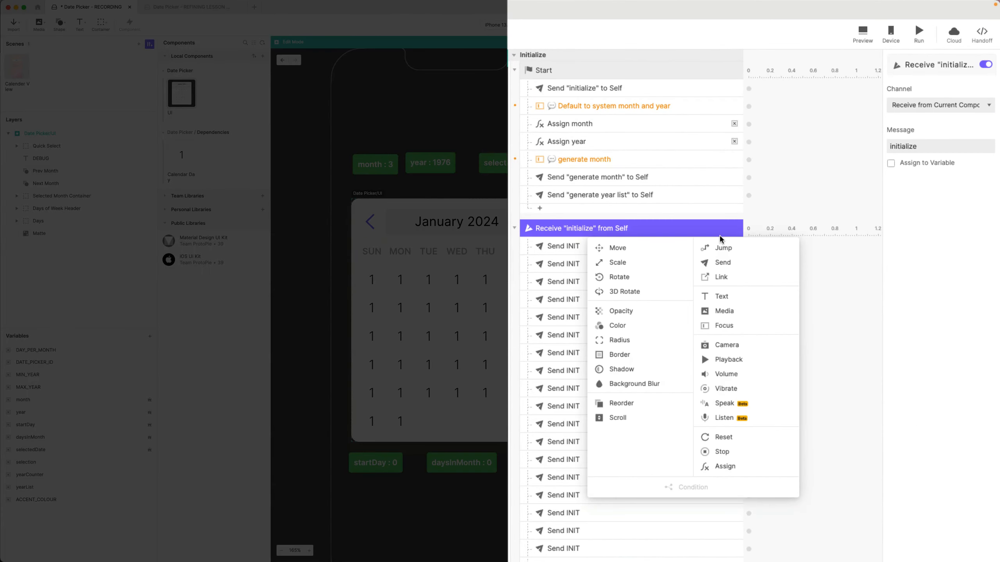
click(619, 327)
click(941, 80)
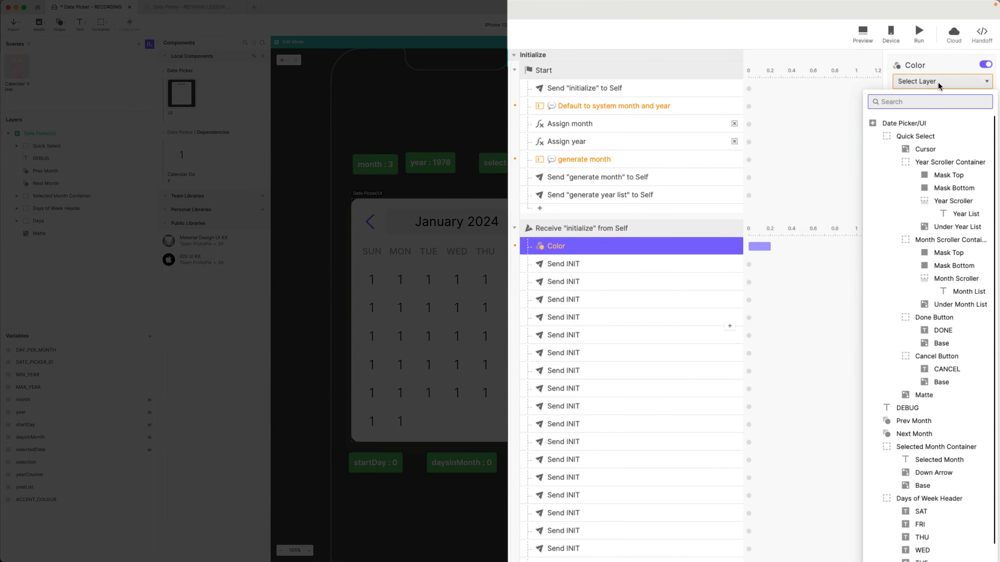
click(912, 421)
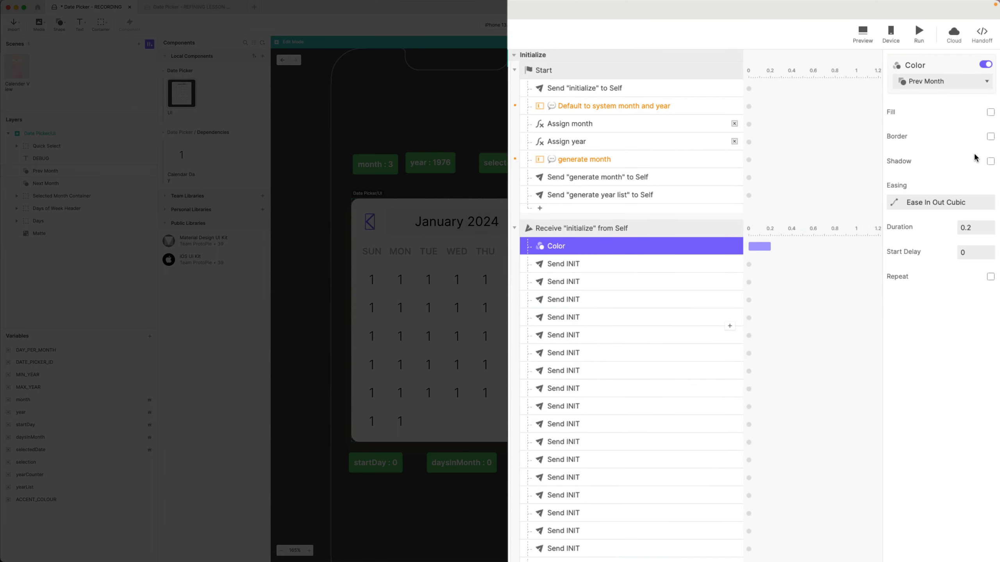
Enable Fill in the Prev Month Color response and set it by formula to the ACCENT_COLOUR variable.
click(990, 113)
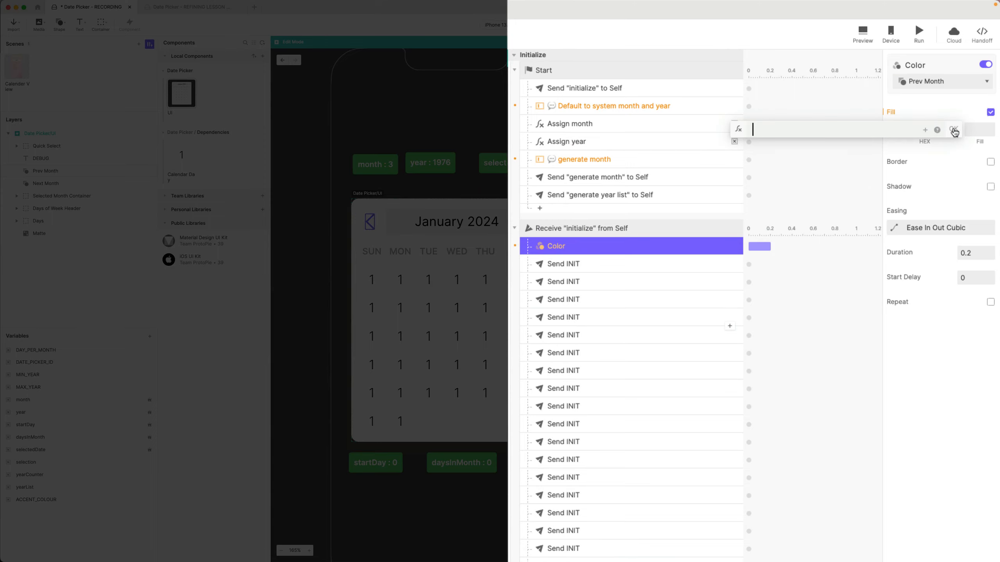
click(952, 131)
click(925, 130)
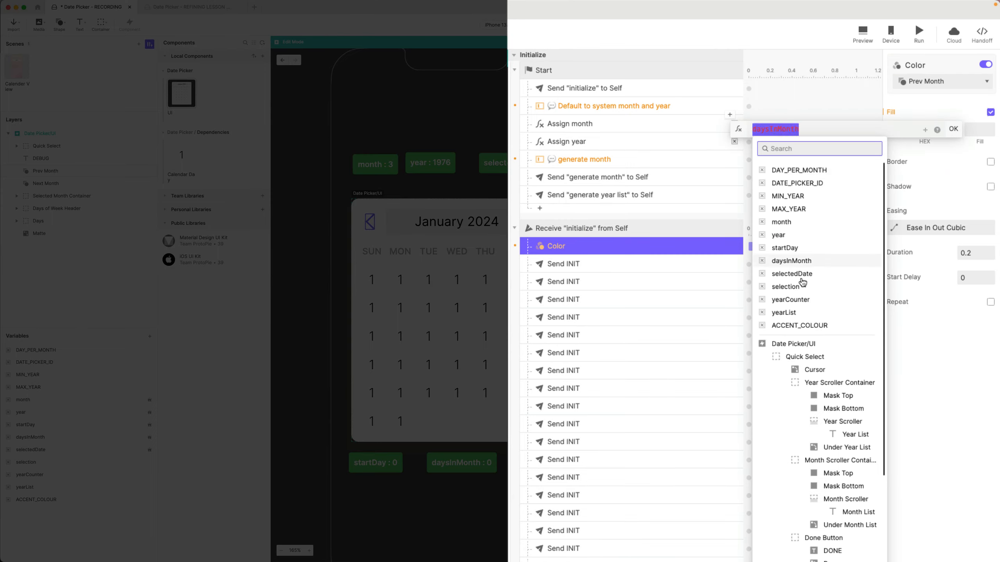
click(815, 326)
click(952, 129)
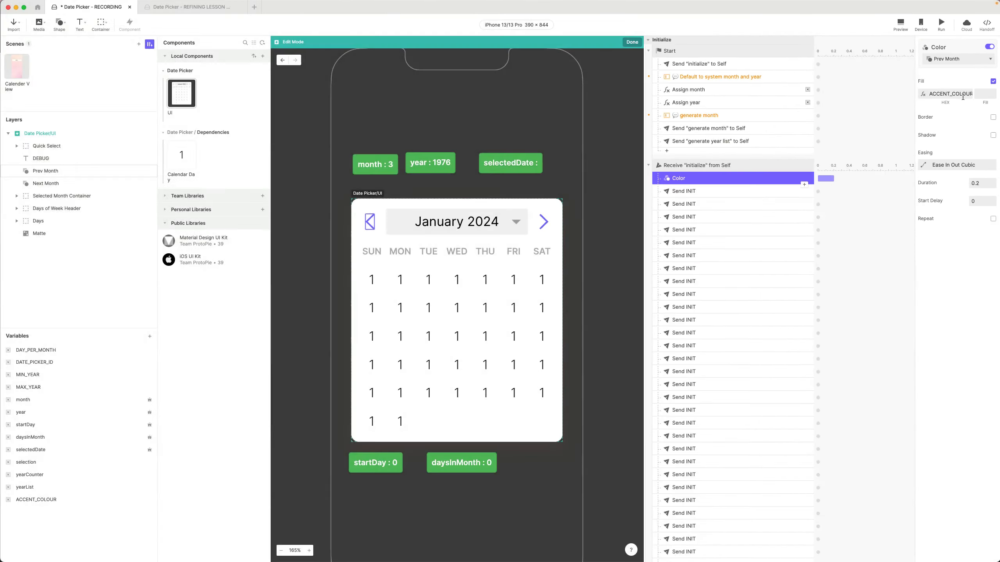
Move the ACCENT_COLOUR variable to the start of the variables list, above DAY_PER_MONTH.
drag(14, 459, 21, 195)
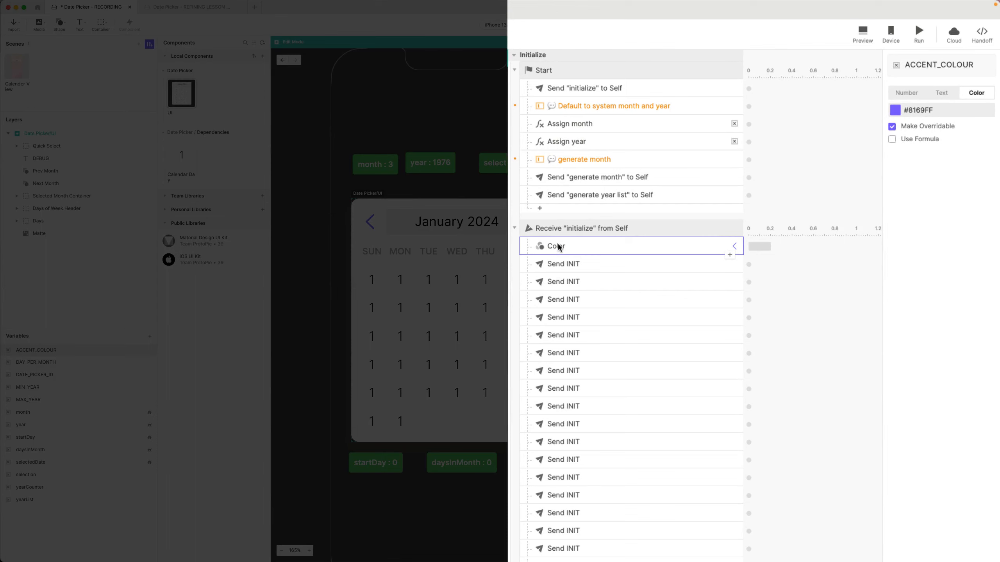
Rename the first Color response to Color `Prev Month` and set its duration to 0.
double_click(701, 179)
click(587, 245)
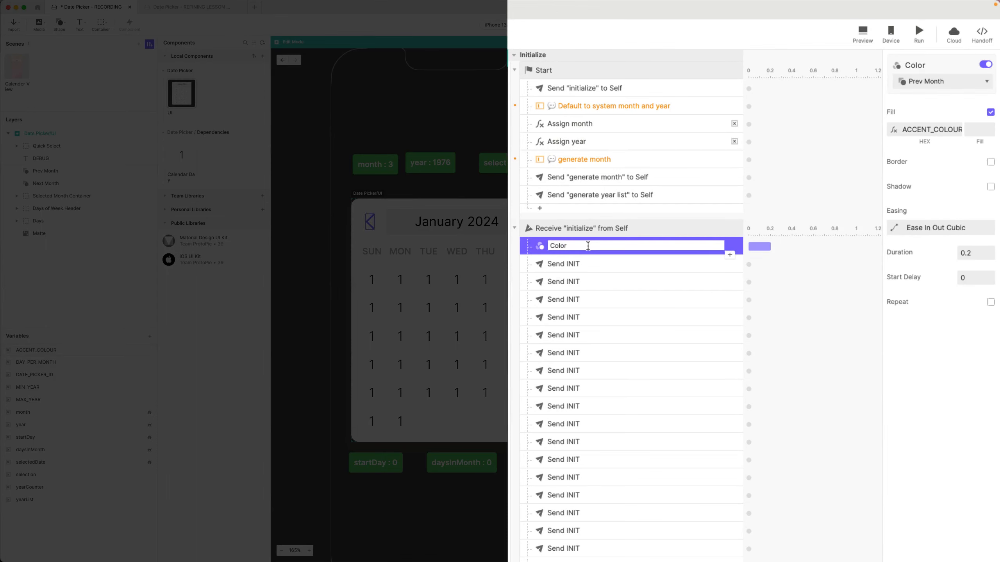
text(`Prev Month`)
key(Return)
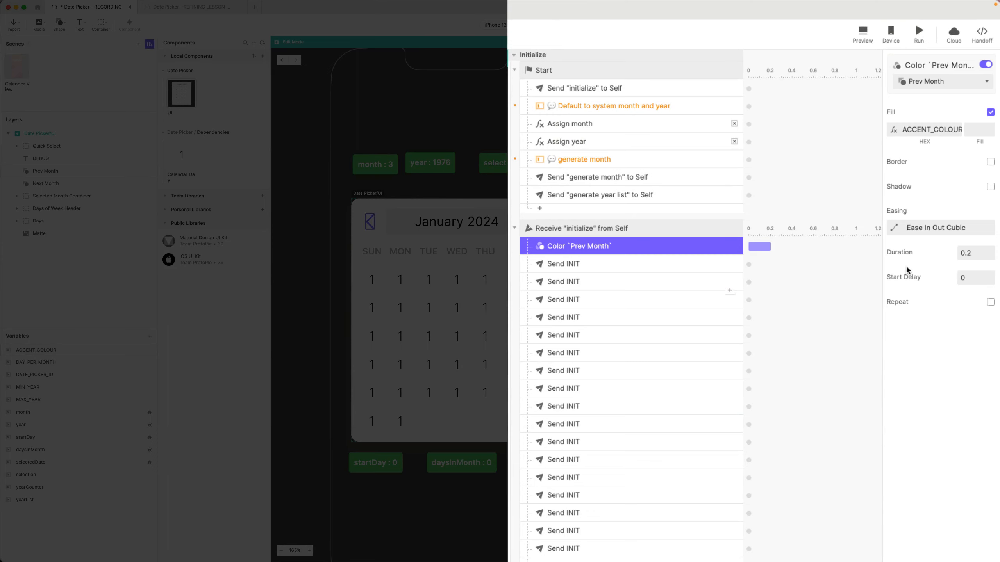
click(979, 253)
text(0)
key(Return)
Duplicate the Prev Month Color response, target the copy to the Next Month layer, and rename it Color `Next Month`.
key(super+d)
click(936, 81)
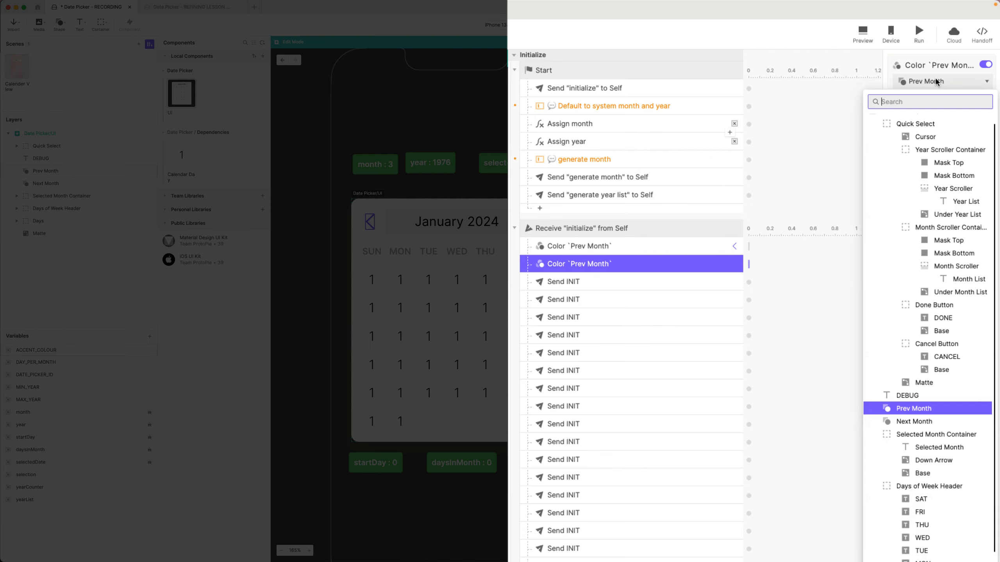
click(914, 421)
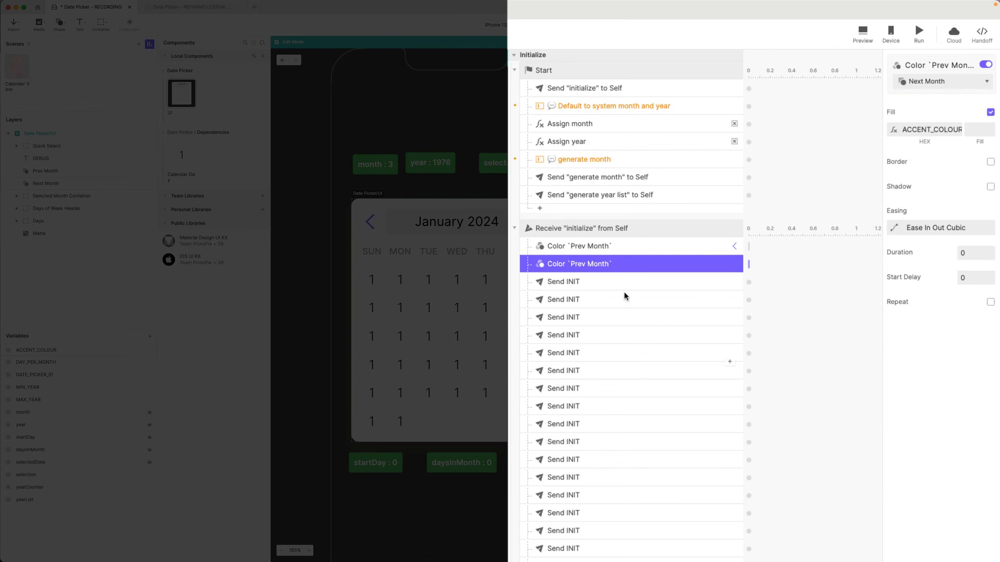
double_click(578, 267)
double_click(577, 264)
text(Next)
click(966, 410)
Duplicate the Next Month Color response and target the copy to the Cancel Button's Base layer.
key(super+d)
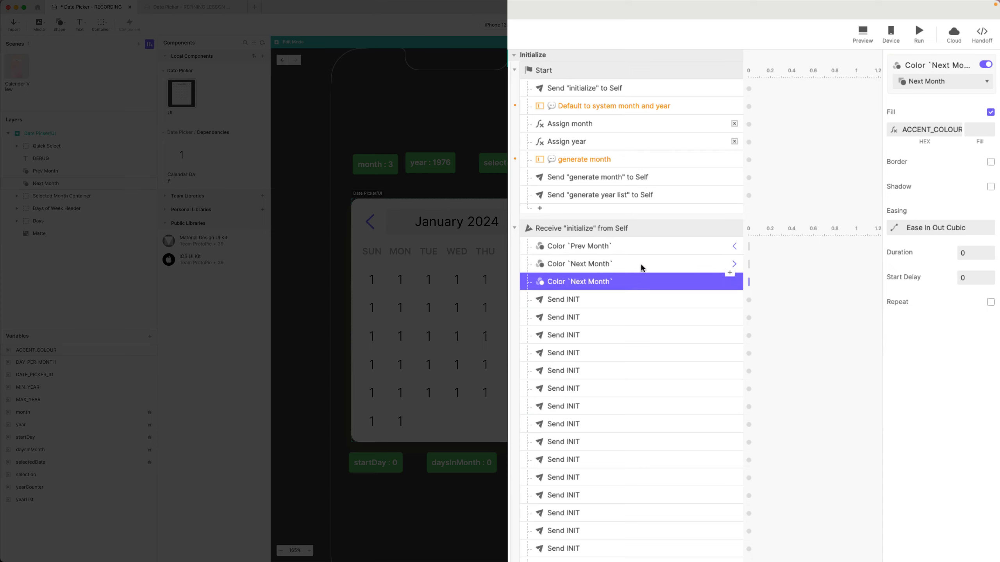
click(940, 84)
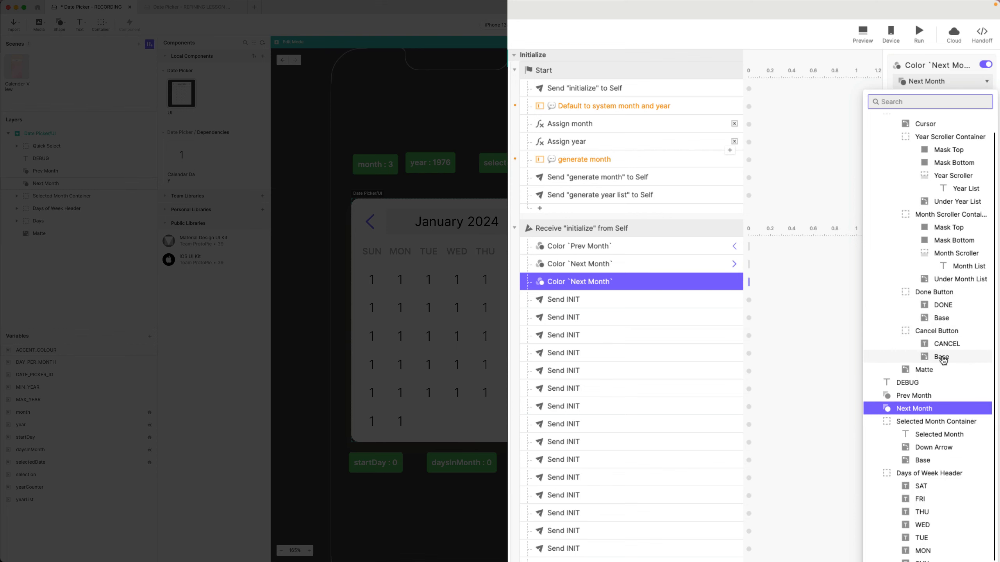
click(942, 357)
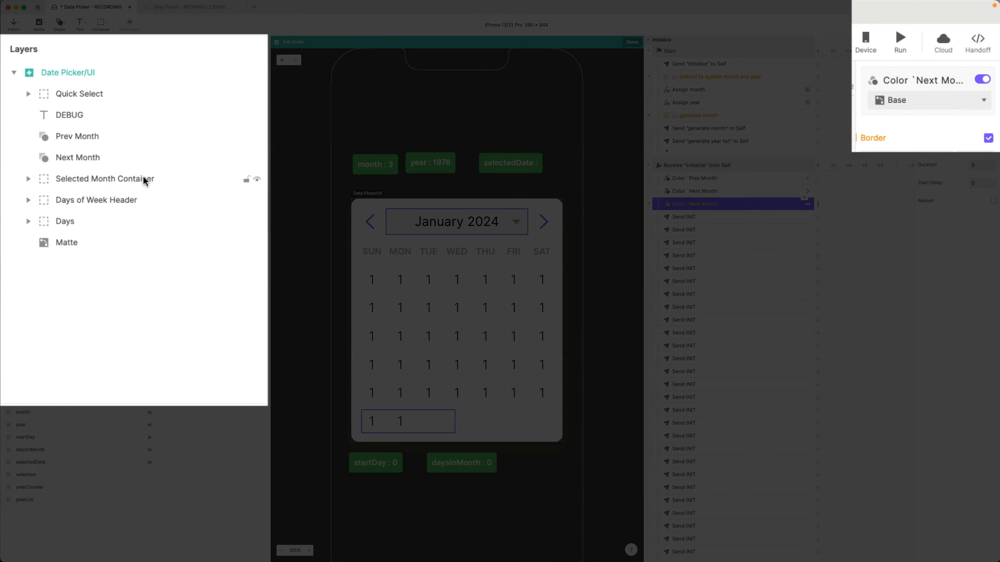
Make the text and Base layers inside the Done Button and Cancel Button editable, and collapse the Quick Select group.
click(28, 94)
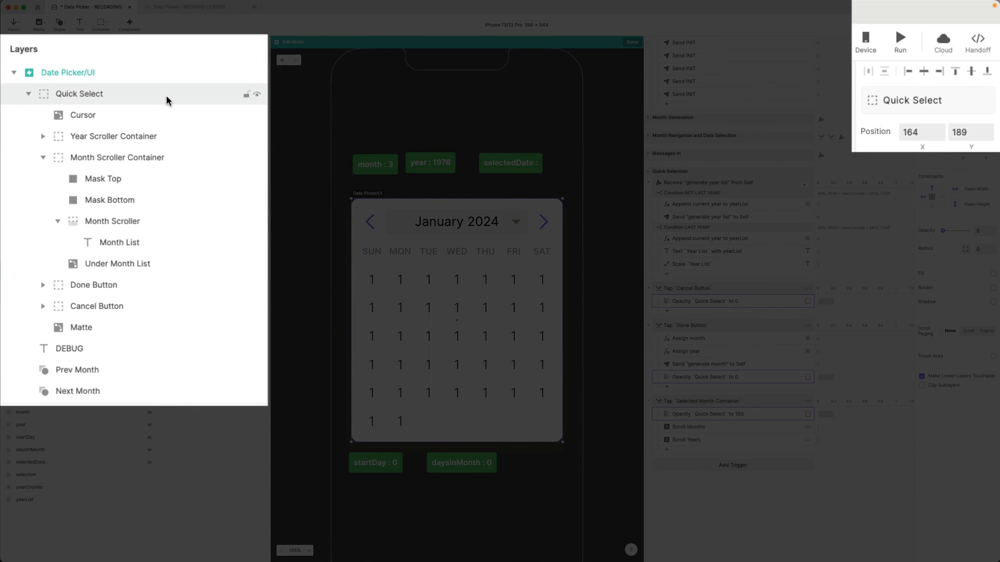
click(42, 158)
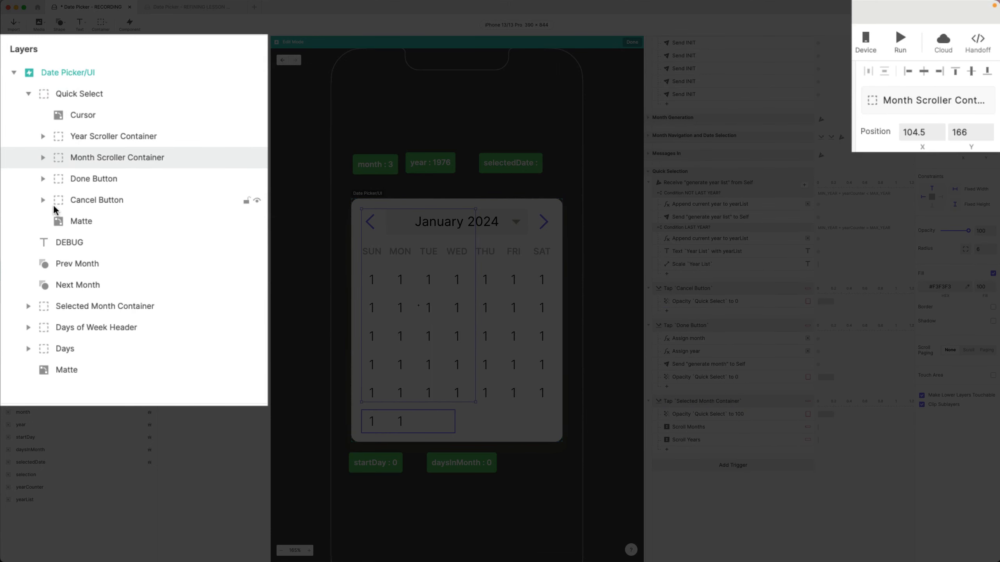
click(43, 179)
click(43, 242)
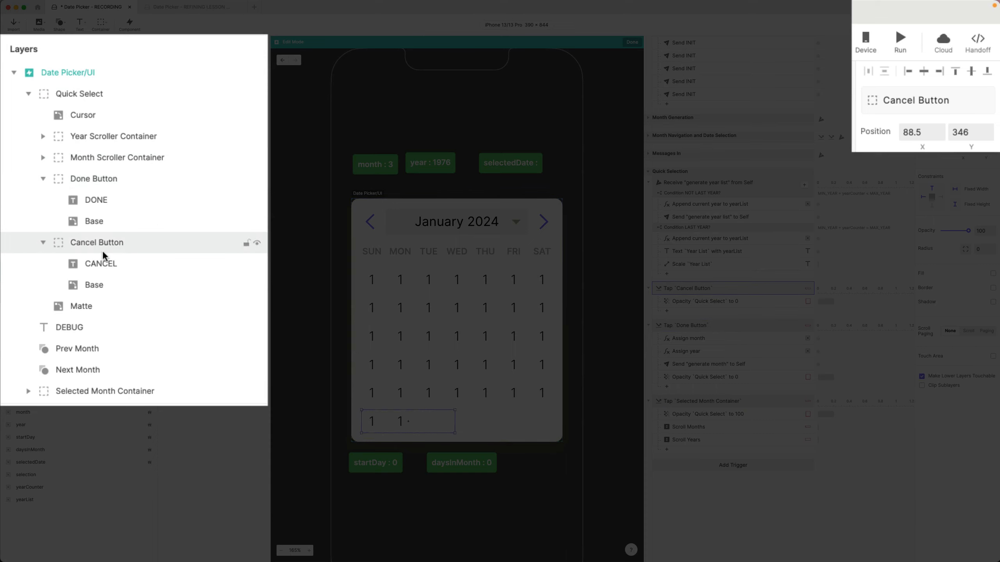
click(93, 285)
shift+click(101, 263)
super+click(101, 223)
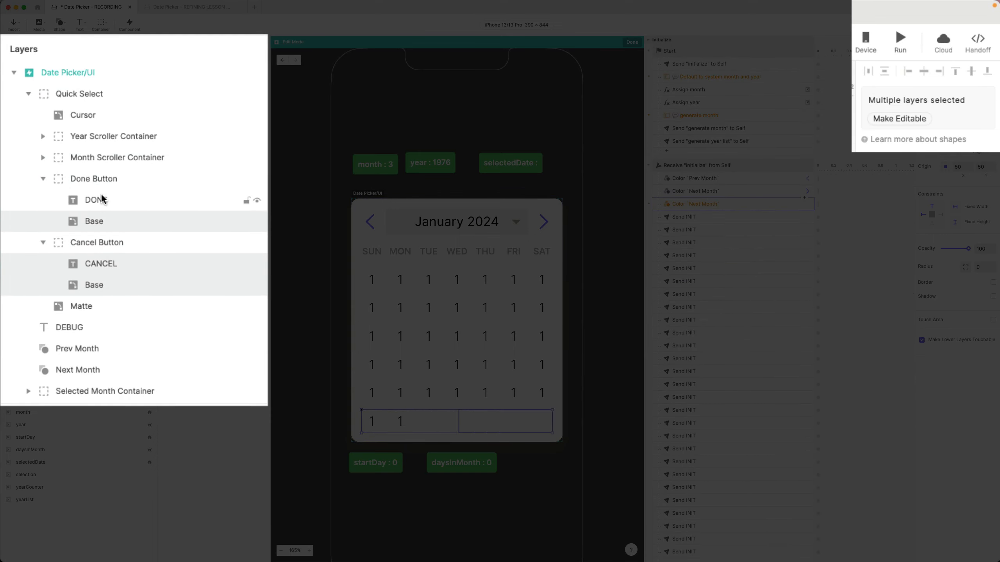
super+click(102, 200)
click(891, 119)
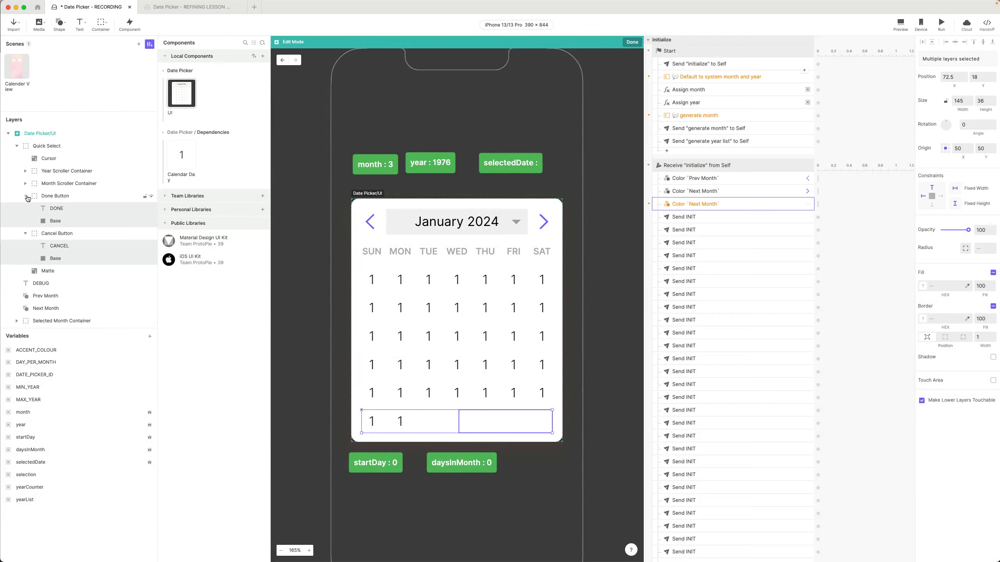
click(26, 196)
click(17, 146)
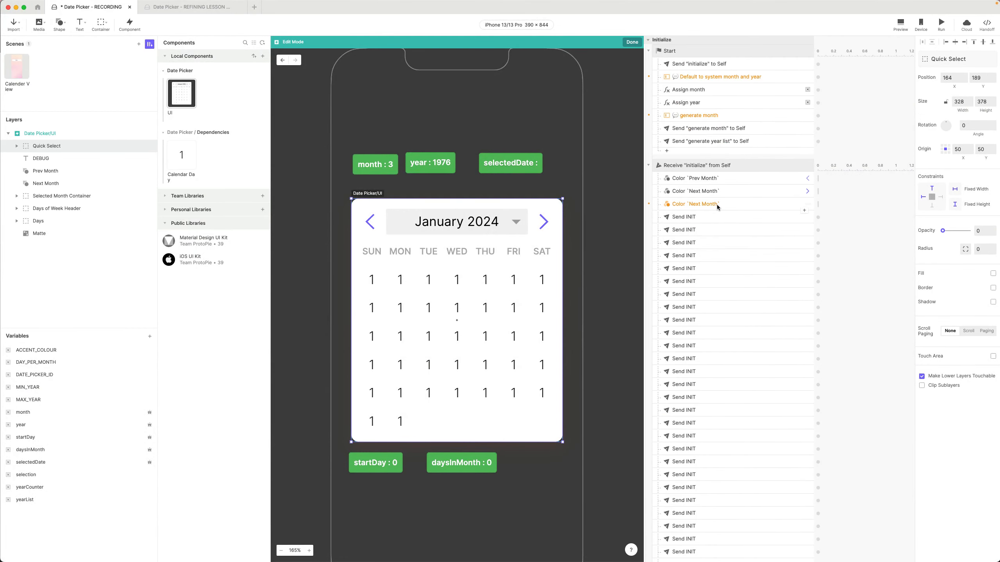
Set the border of the Cancel Button Base Color response by formula to the ACCENT_COLOUR variable.
click(716, 204)
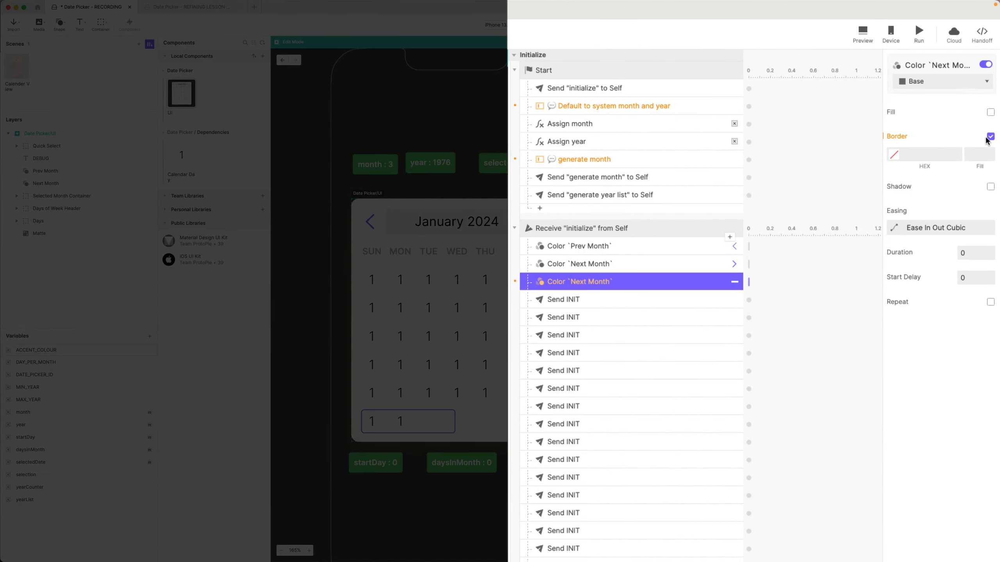
click(953, 154)
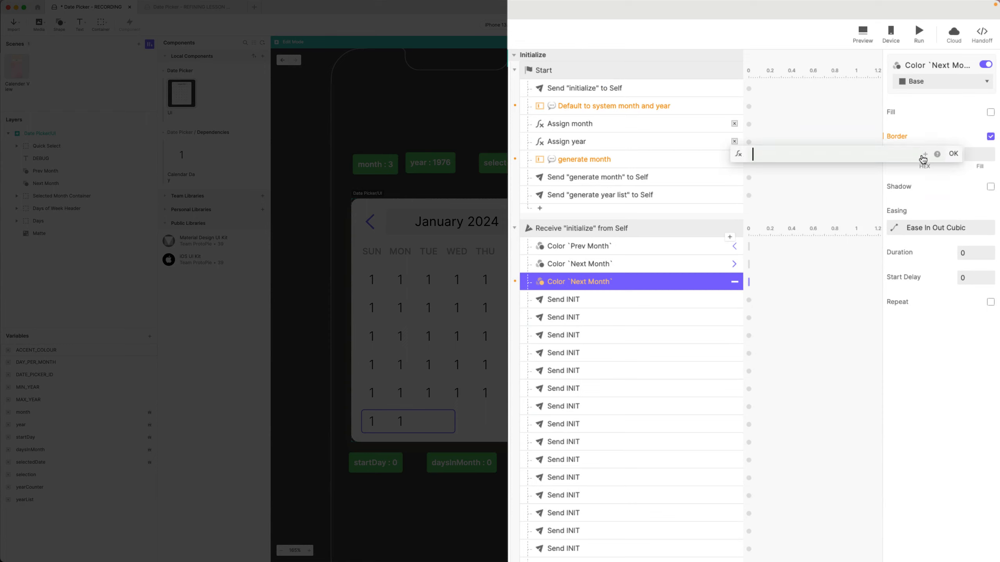
click(923, 155)
click(817, 196)
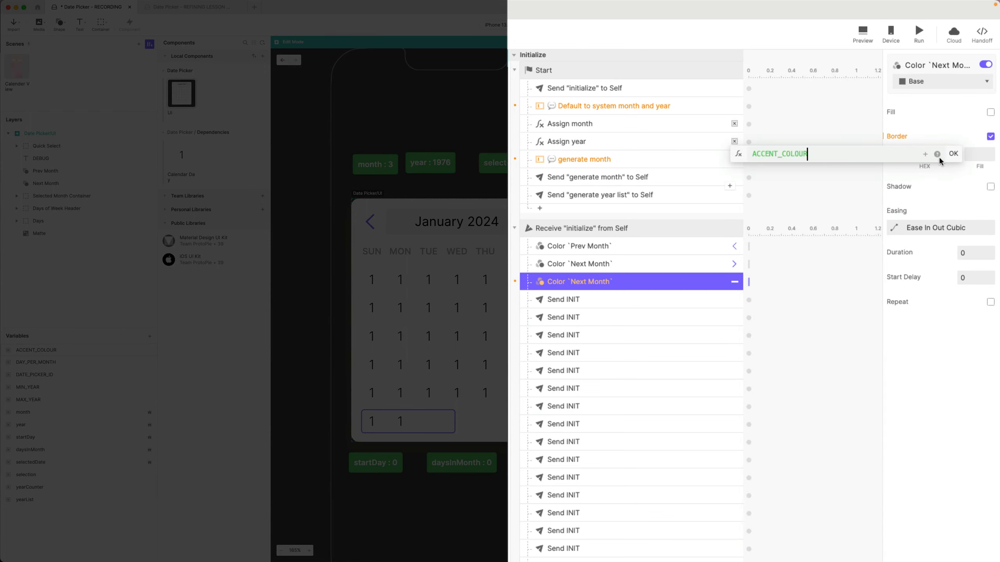
click(952, 154)
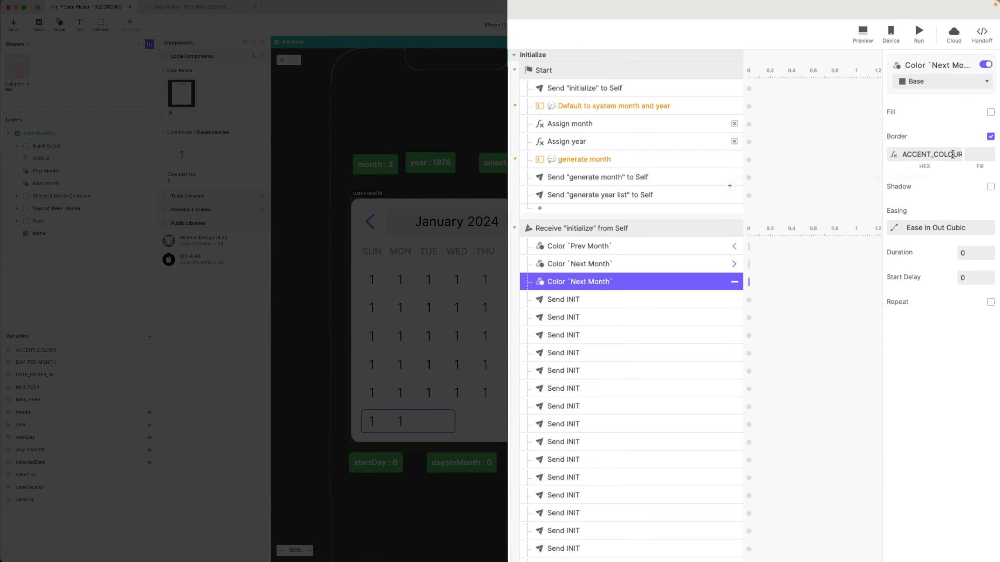
Rename the Color response targeting the Cancel Button's Base layer to Color `Cancel Button` → `Base`.
double_click(590, 282)
click(580, 282)
drag(572, 282, 607, 282)
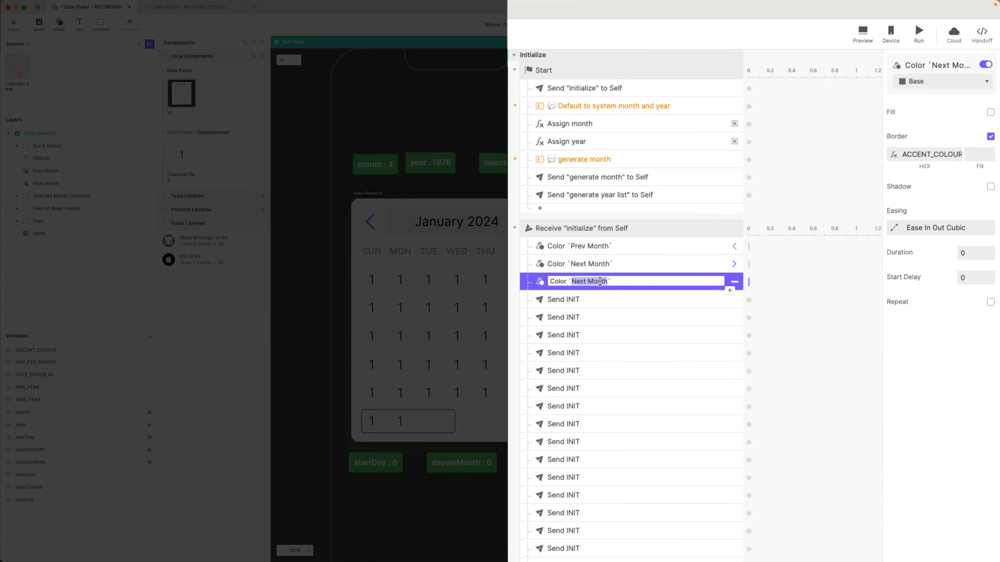
text(Cancel Button)
text(→ `Base`)
key(Return)
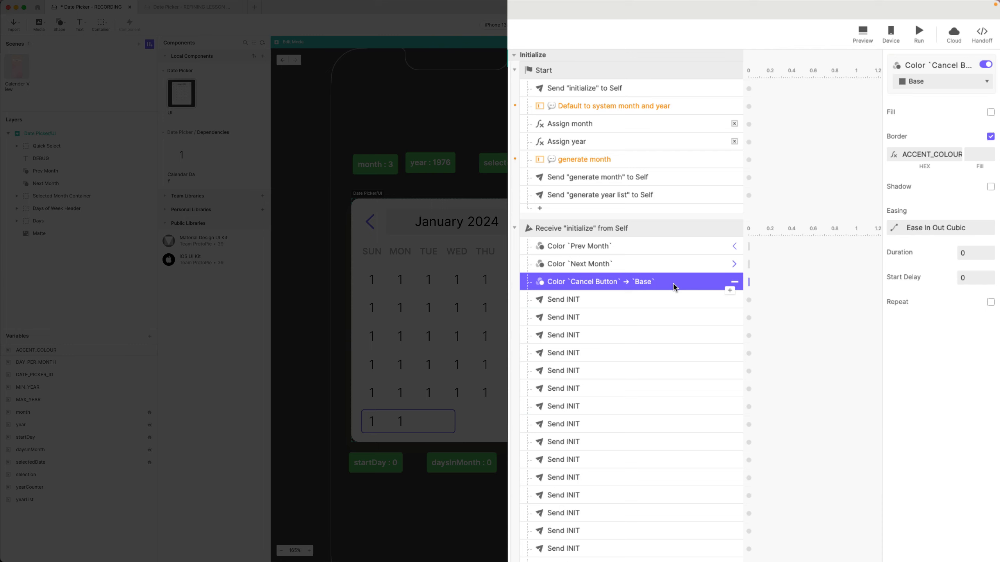
Duplicate the Cancel Button Base Color response, target the copy to the CANCEL text layer, and disable its Border.
key(super+d)
click(942, 84)
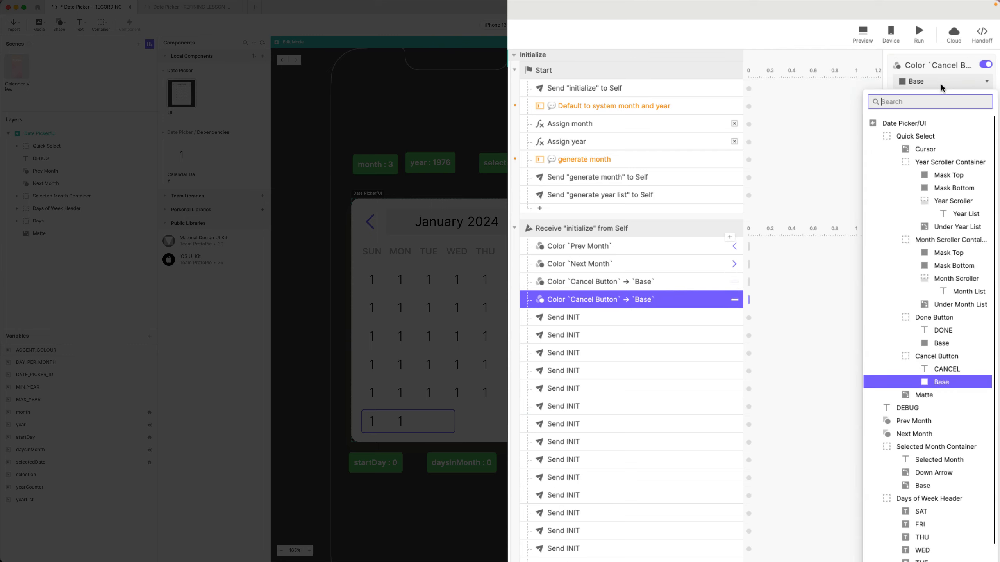
click(948, 369)
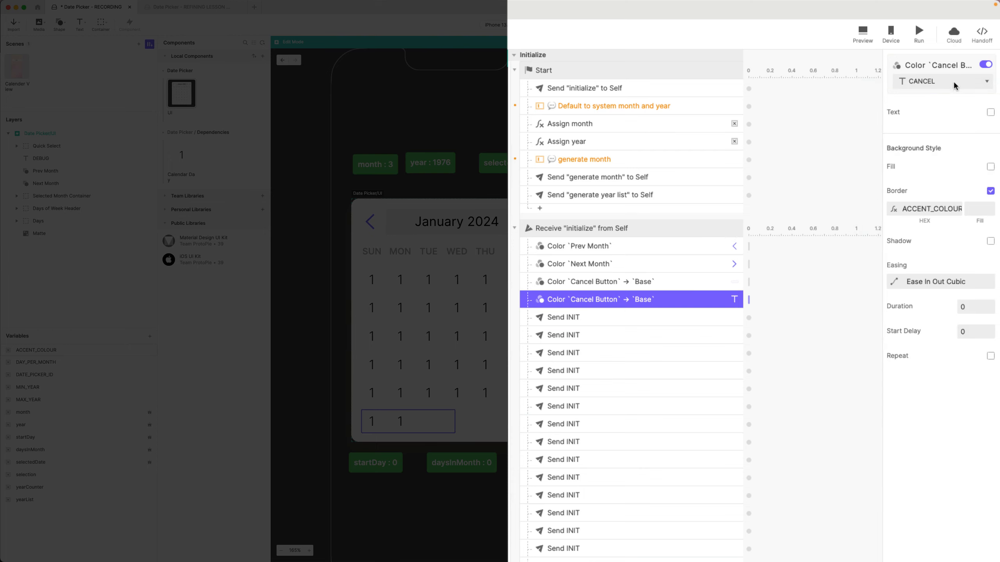
click(990, 191)
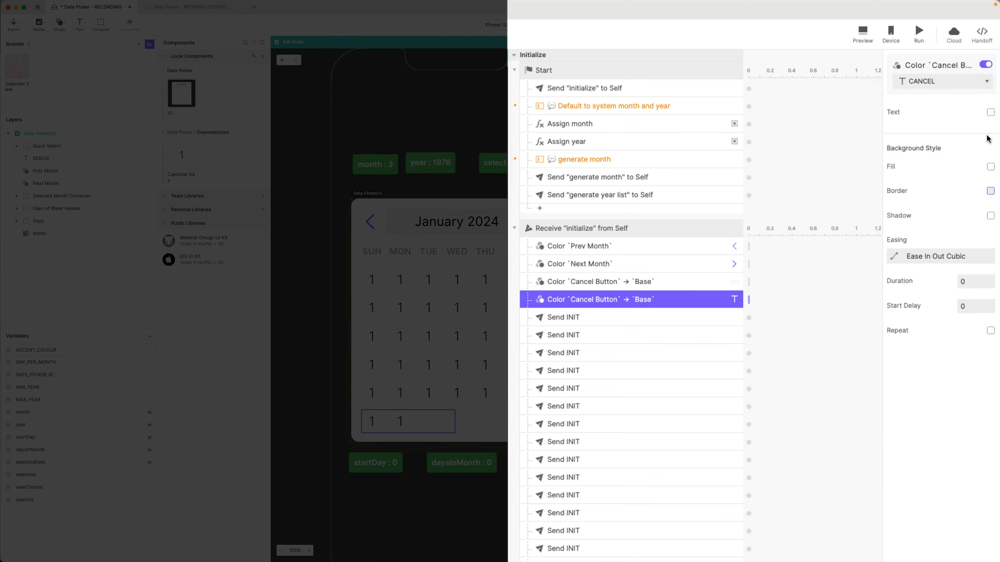
Enable Text in the CANCEL Color response and set it by formula to the ACCENT_COLOUR variable.
click(991, 113)
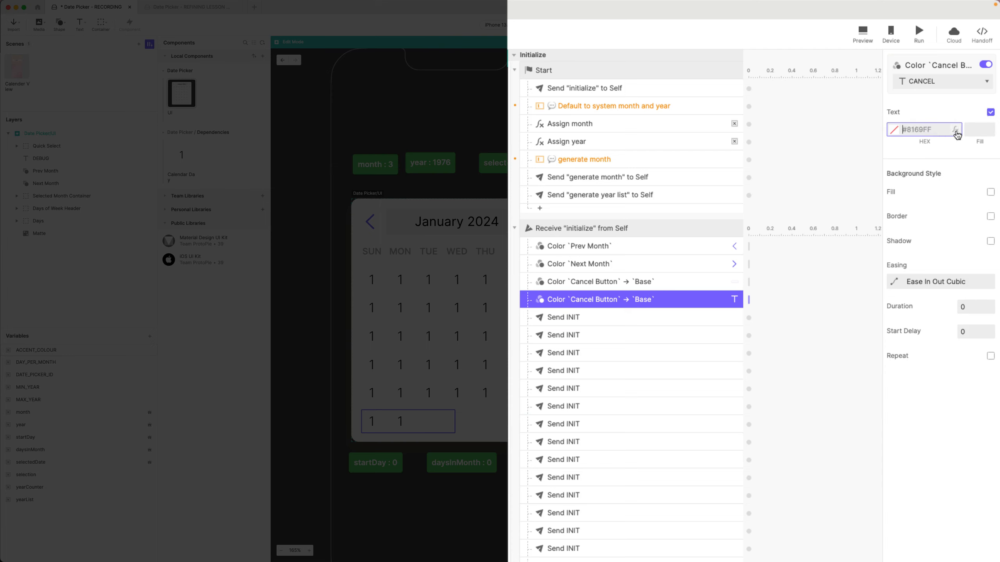
click(955, 131)
click(925, 130)
click(822, 170)
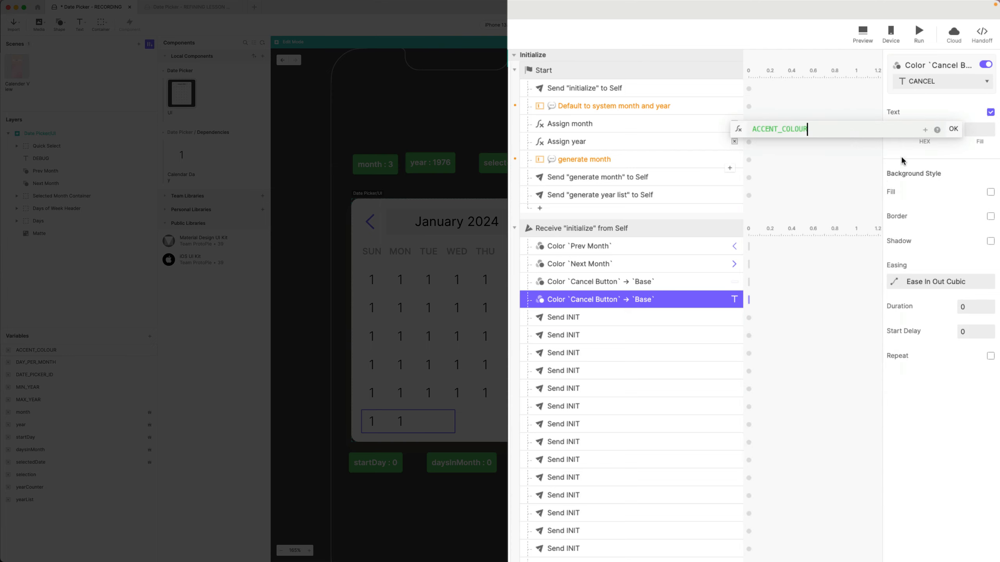
click(952, 129)
Rename the Color response targeting the CANCEL text layer to Color `Cancel Button` → `CANCEL`.
double_click(644, 304)
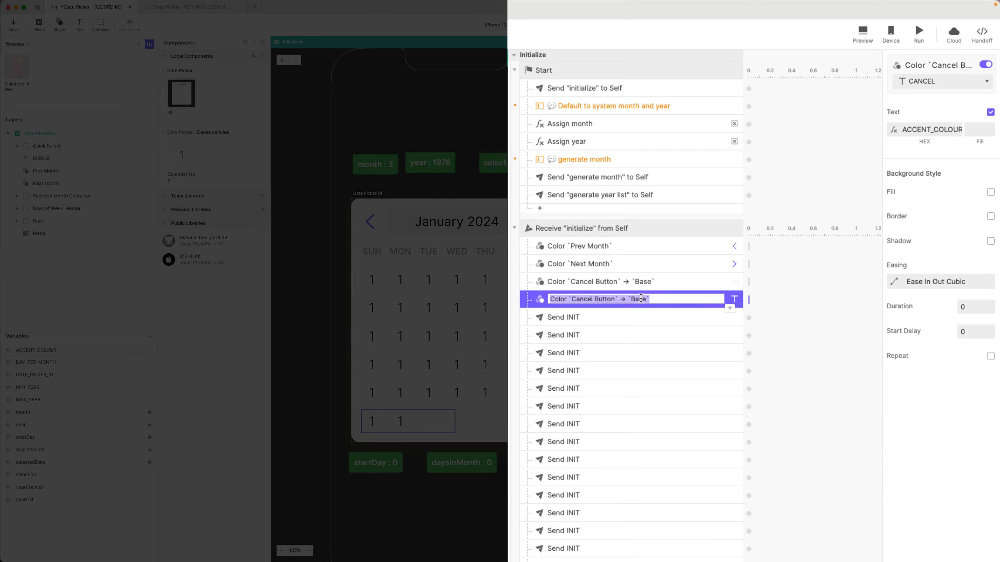
text(CANCEL)
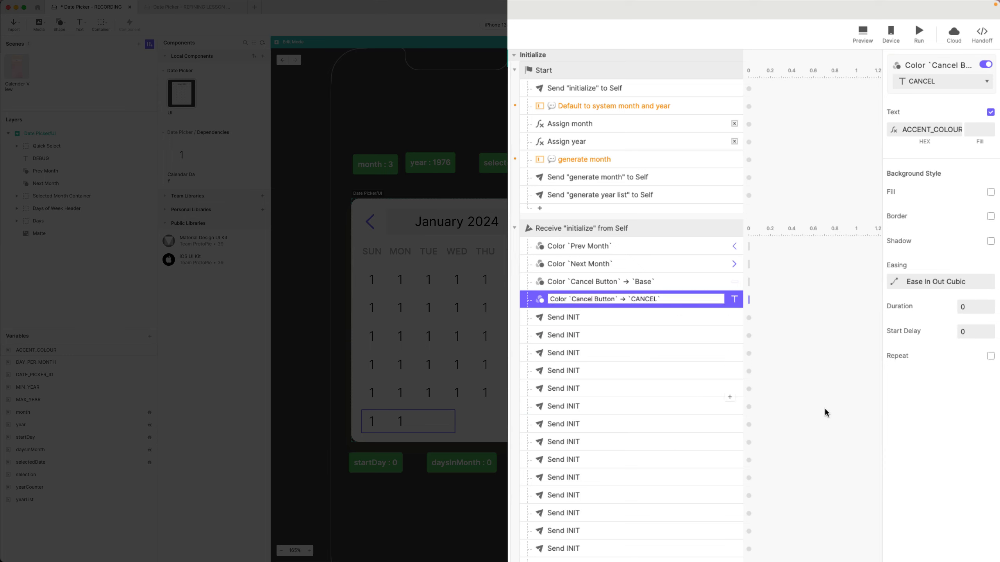
key(Return)
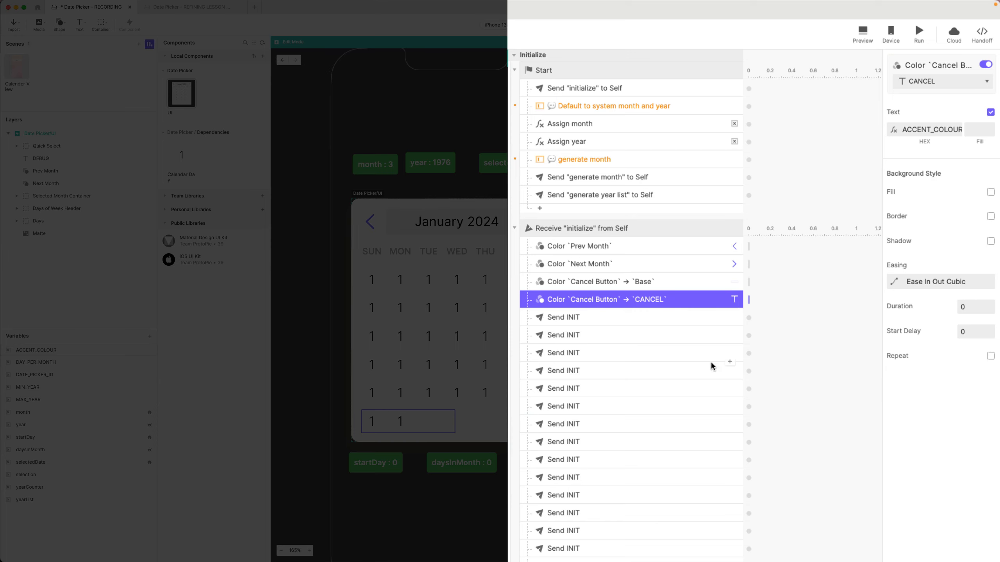
Duplicate the Cancel Button Base Color response below the CANCEL one and target the copy to the Done Button's Base layer.
click(661, 285)
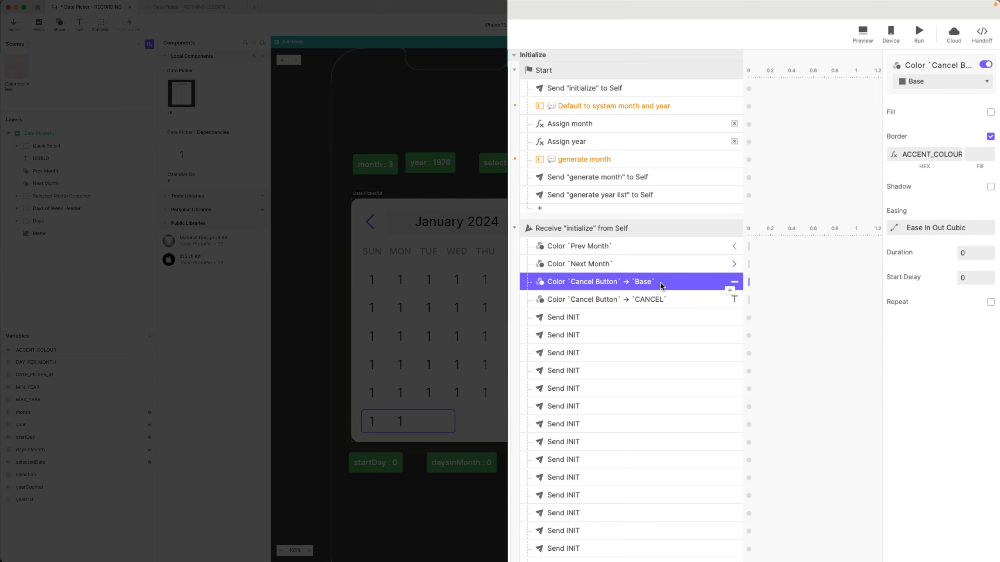
key(super+d)
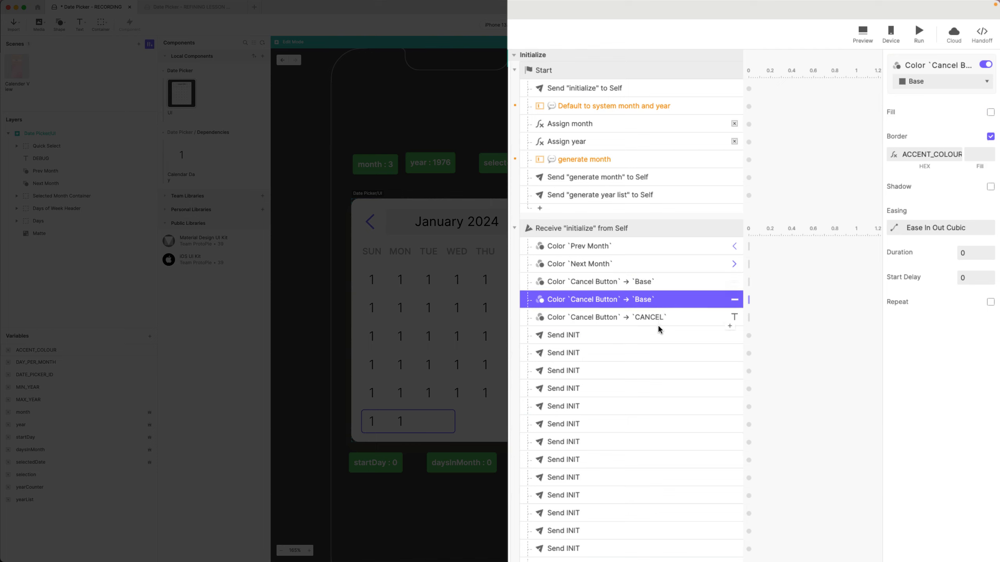
mouse_move(662, 299)
mouse_down()
mouse_move(667, 325)
mouse_move(655, 316)
mouse_up()
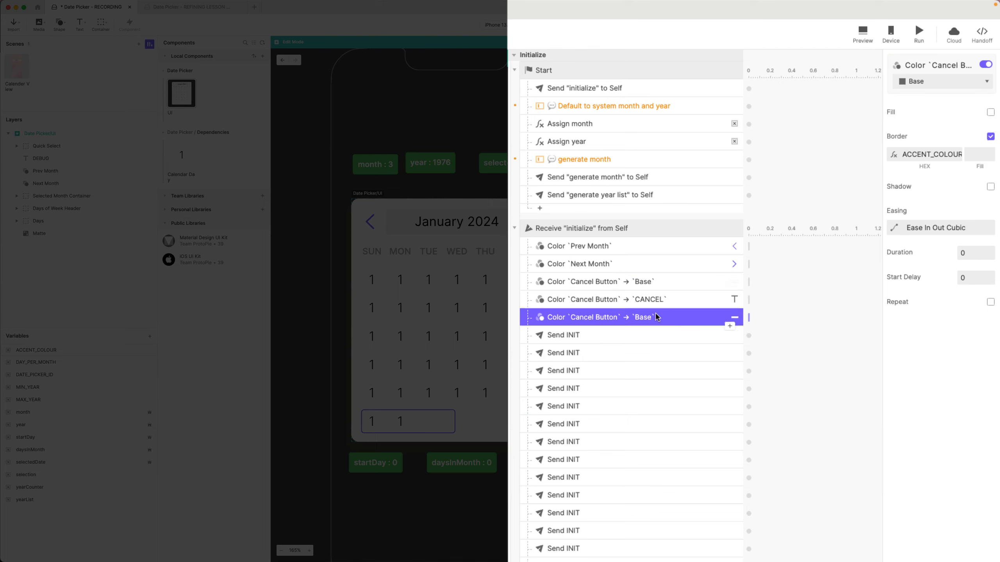
click(931, 86)
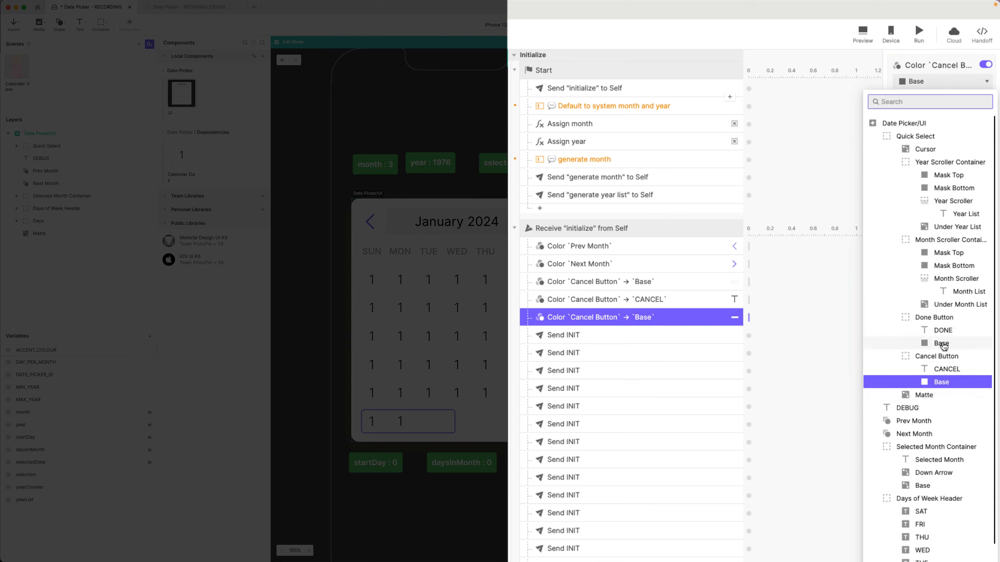
click(941, 343)
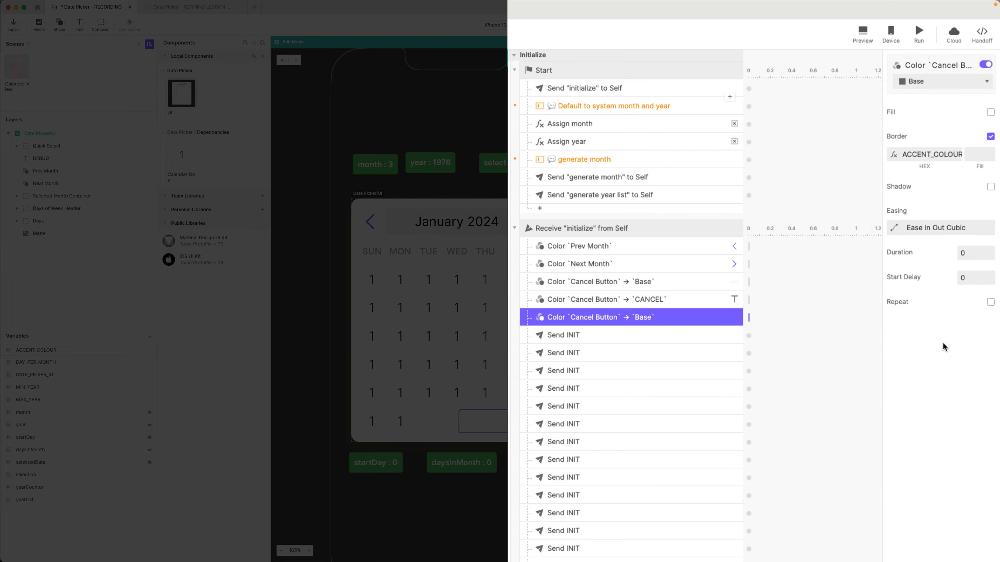
Rename the Color response targeting the Done Button's Base layer to Color `Done Button` → `Base`.
double_click(574, 318)
double_click(582, 317)
text(Done)
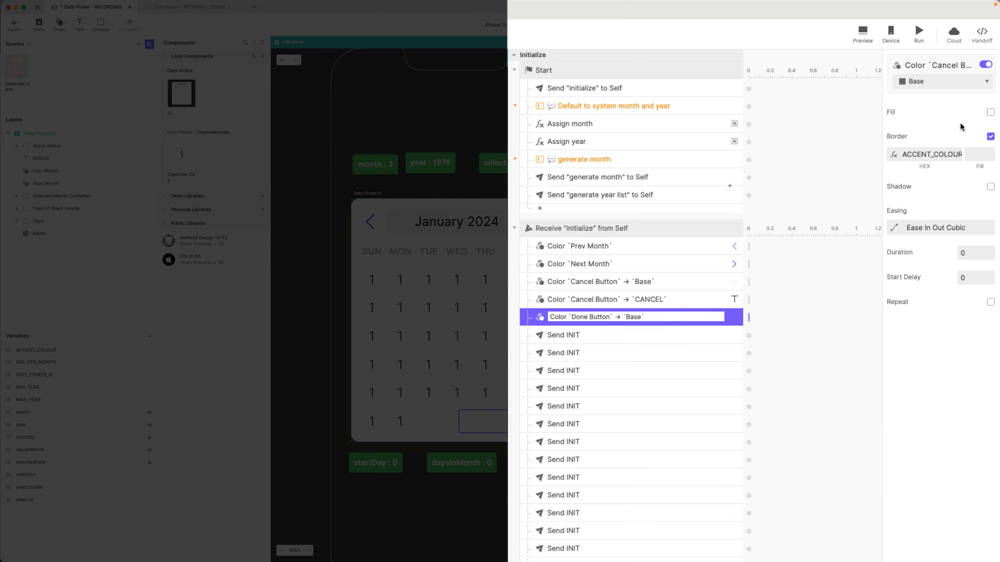
In the Done Button's Base Color response, disable Border, enable Fill and set the fill by formula to ACCENT_COLOUR.
click(989, 138)
click(990, 112)
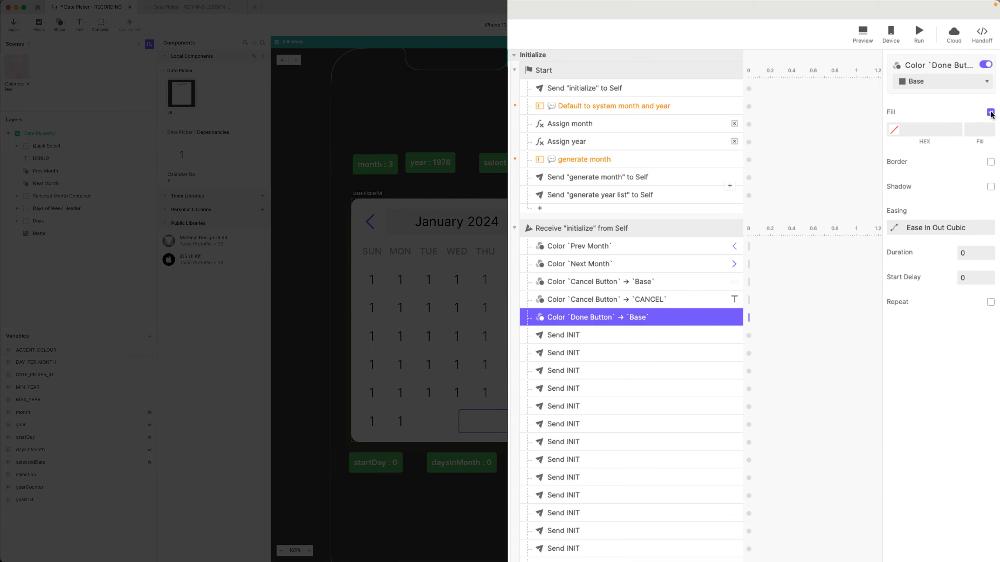
click(959, 133)
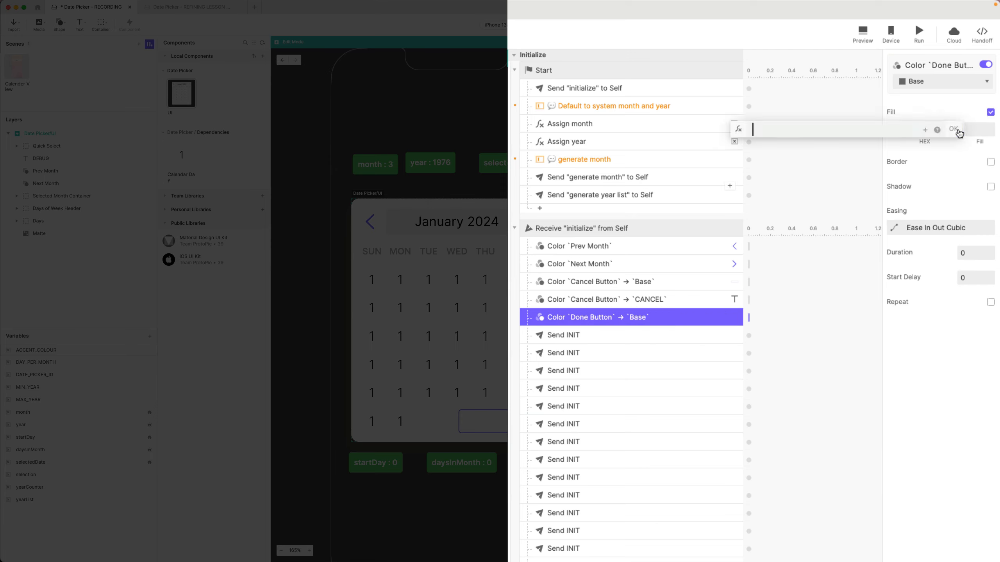
click(925, 131)
click(799, 170)
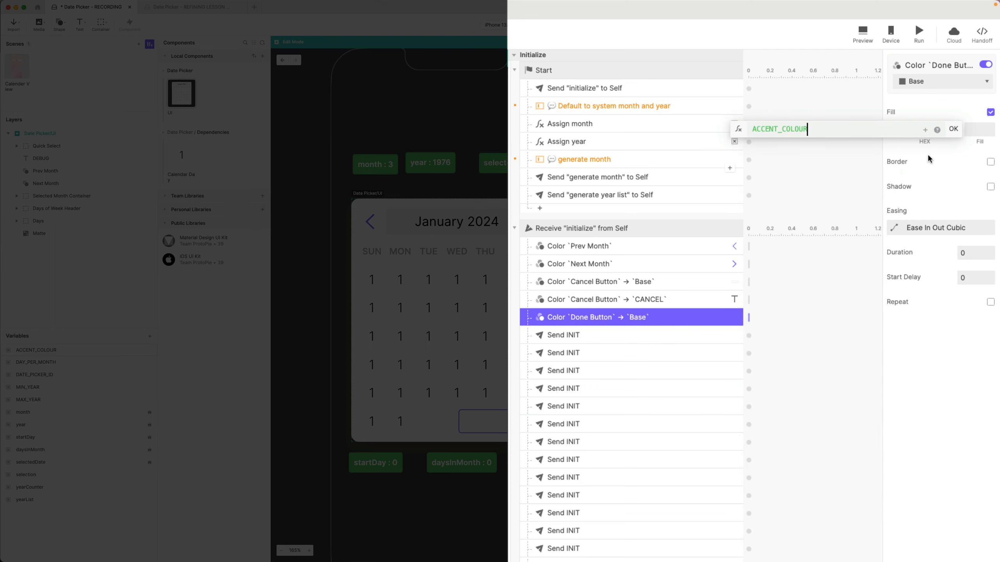
click(952, 130)
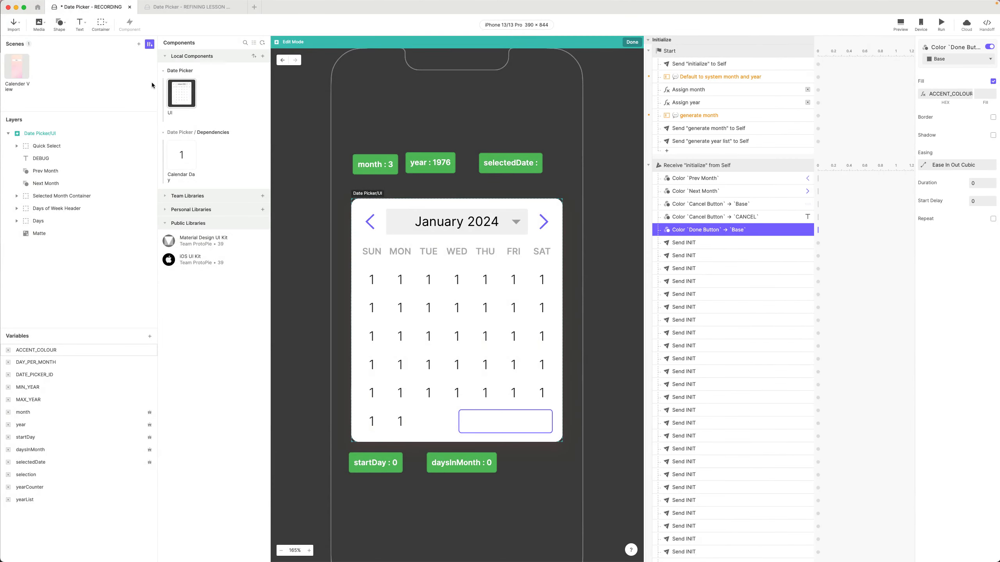
Return to the Calender View scene and briefly preview the prototype before closing the preview.
click(116, 89)
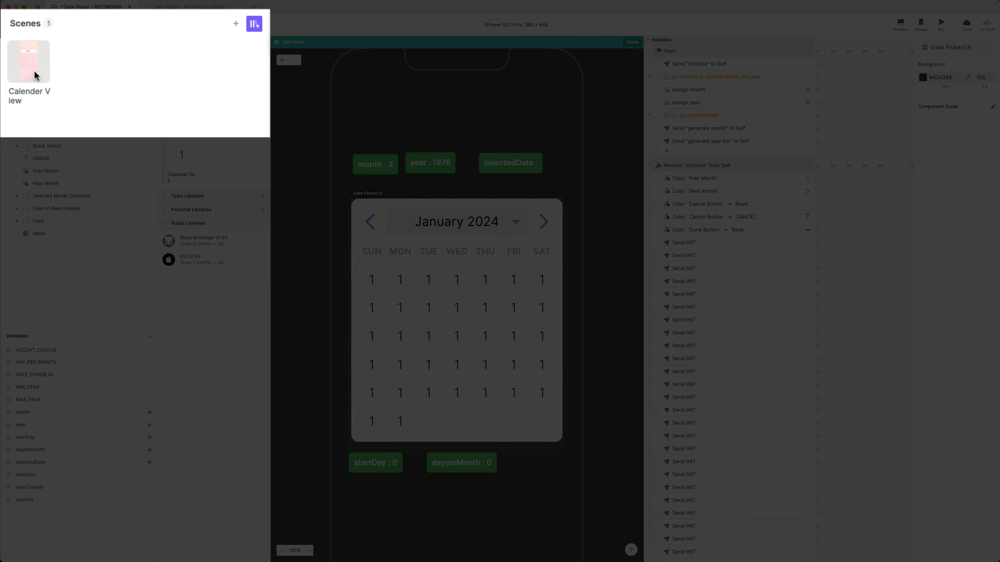
click(19, 71)
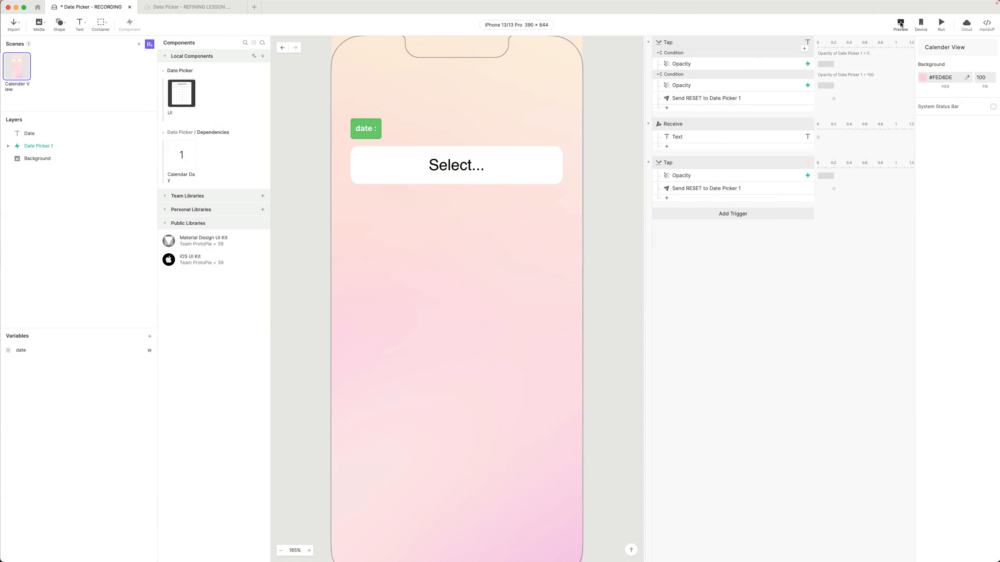
click(901, 25)
drag(909, 6, 668, 54)
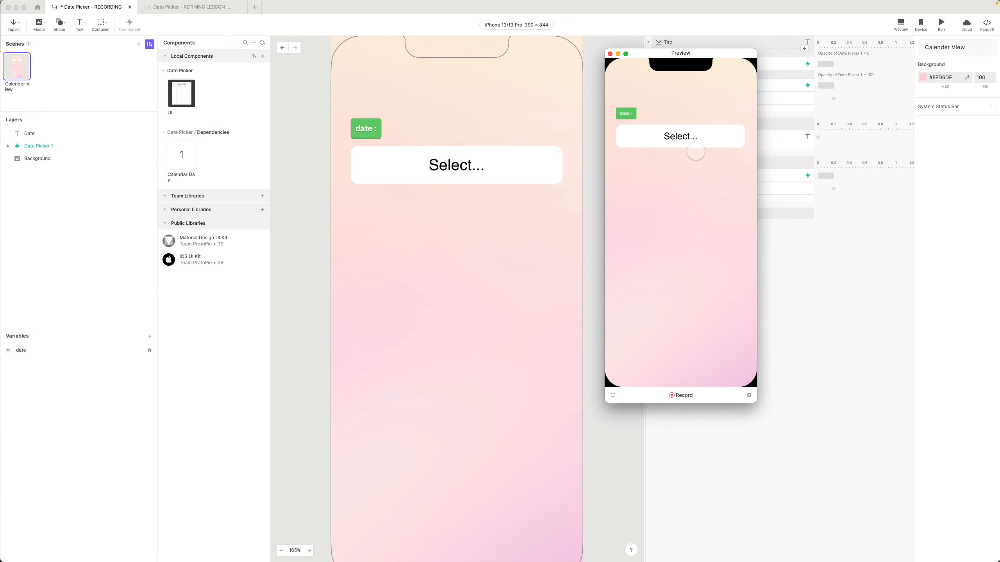
click(610, 53)
Override the ACCENT_COLOUR of Date Picker 1 with the crimson colour #E50063.
click(38, 146)
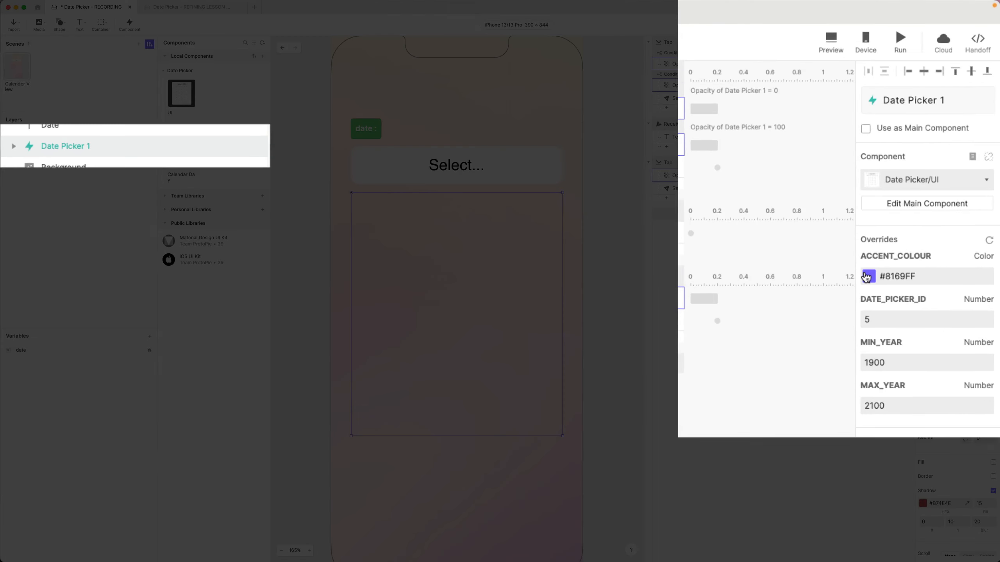
click(921, 162)
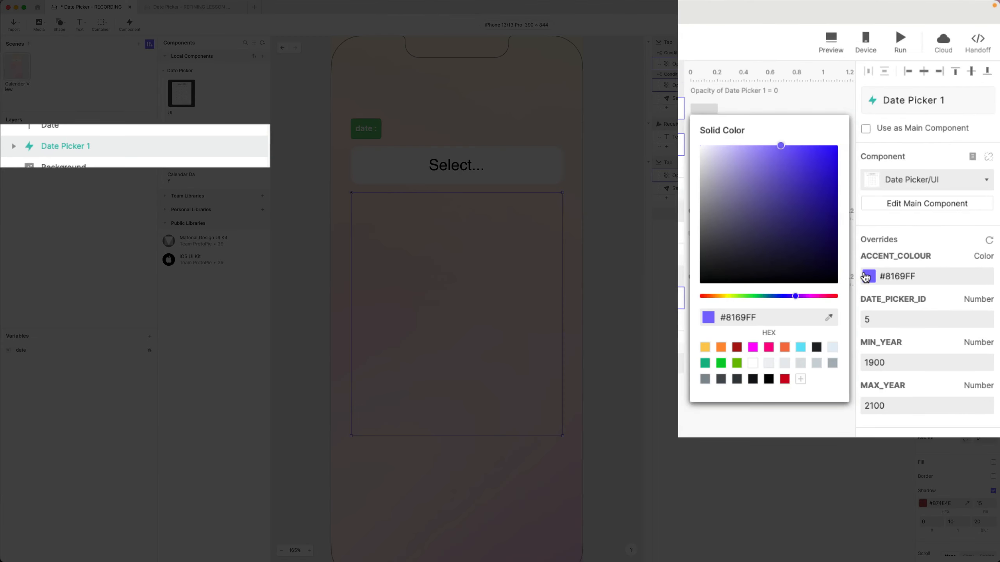
drag(813, 296, 827, 296)
drag(817, 220, 838, 159)
Preview the date picker, opening and cancelling the month and year selector and selecting February 14, 6 and 13, 2024.
click(894, 21)
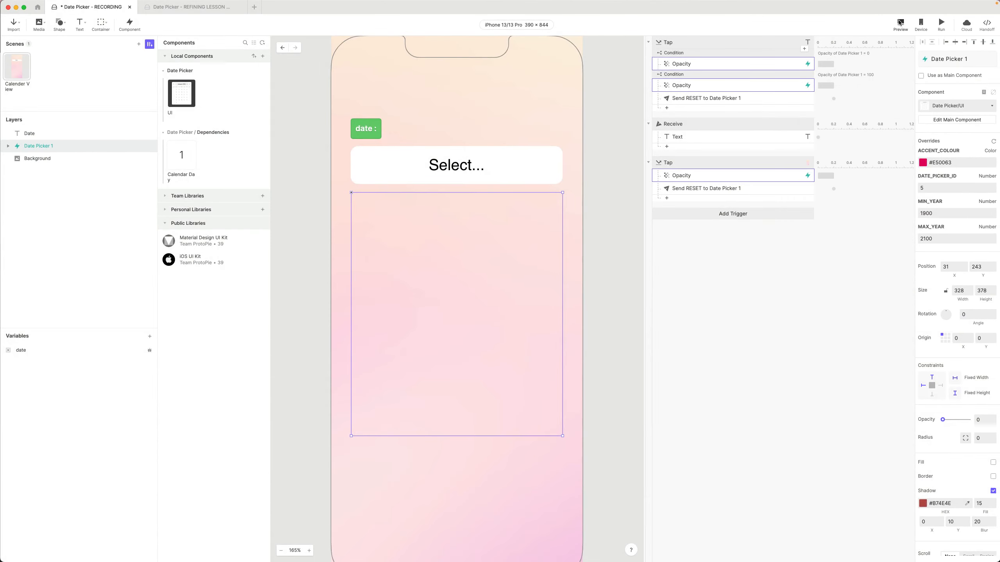
drag(901, 6, 471, 140)
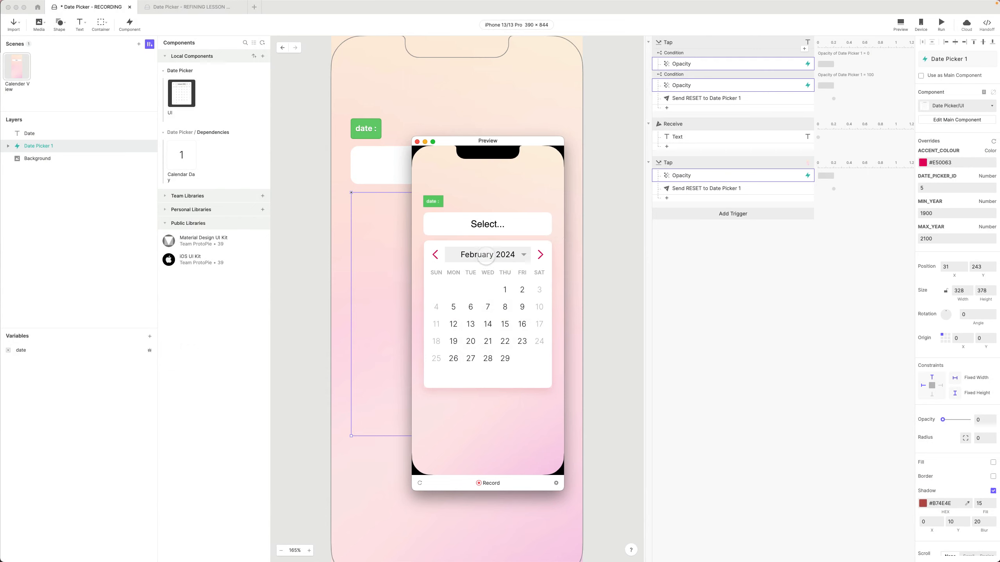
click(485, 256)
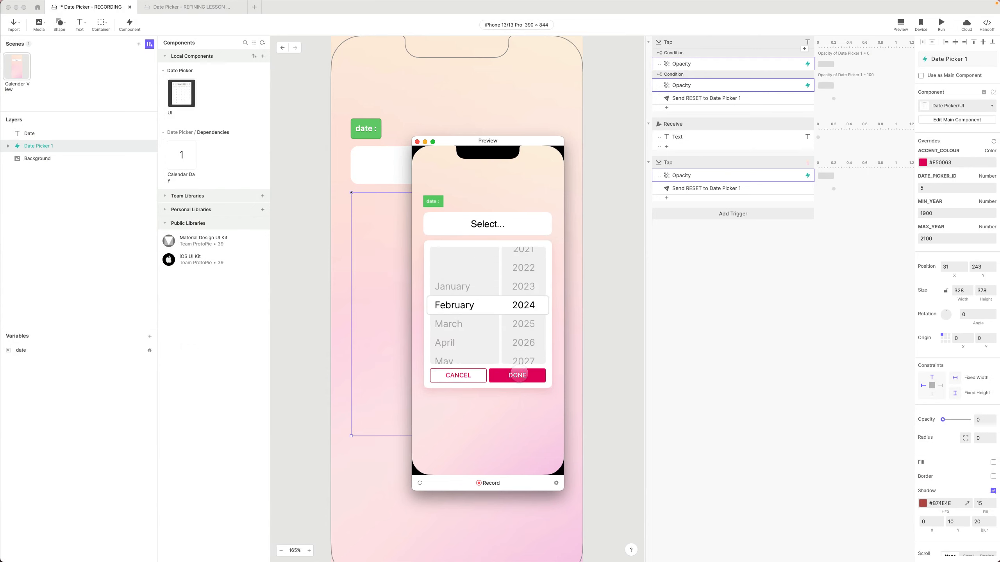
click(460, 375)
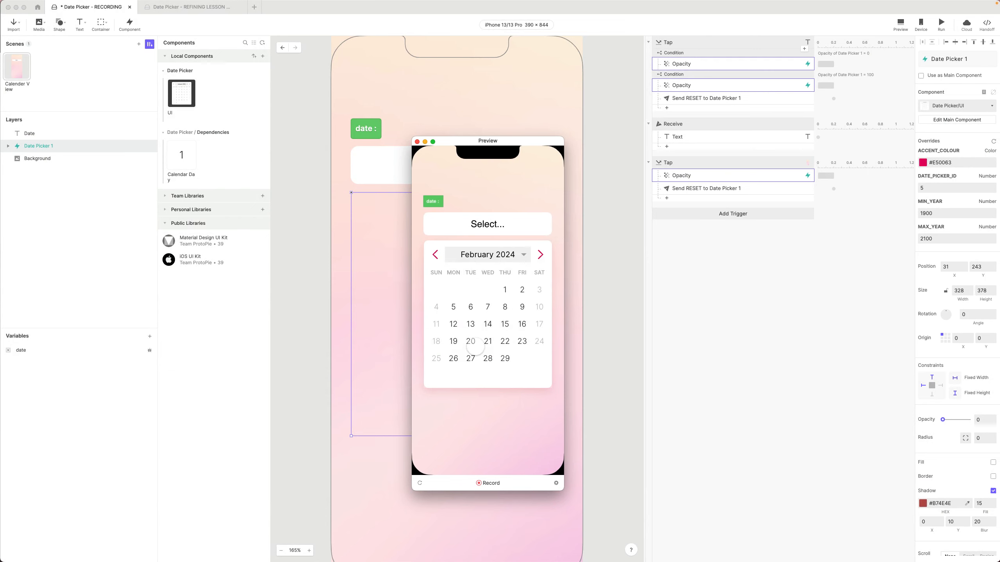
click(487, 324)
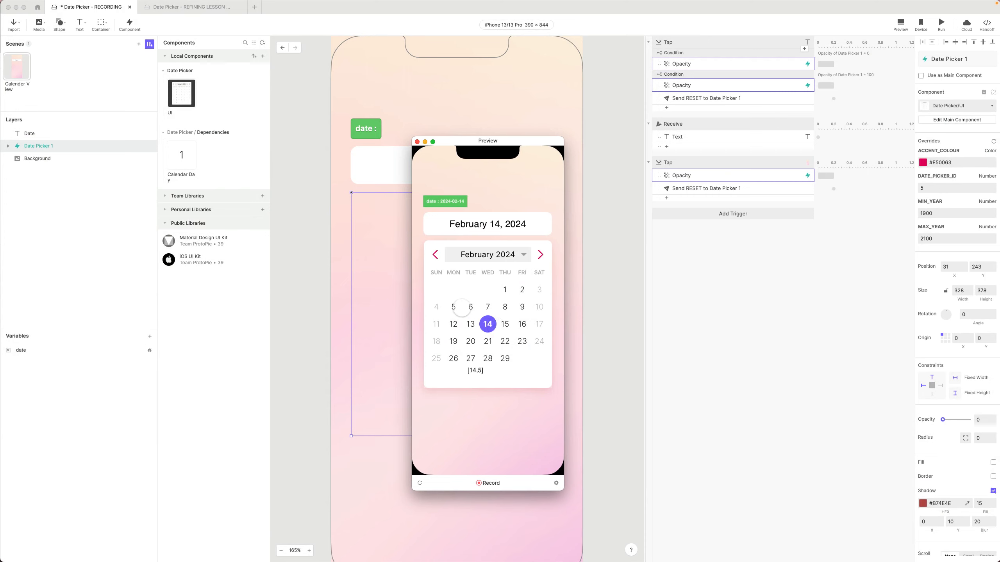
click(470, 307)
click(470, 324)
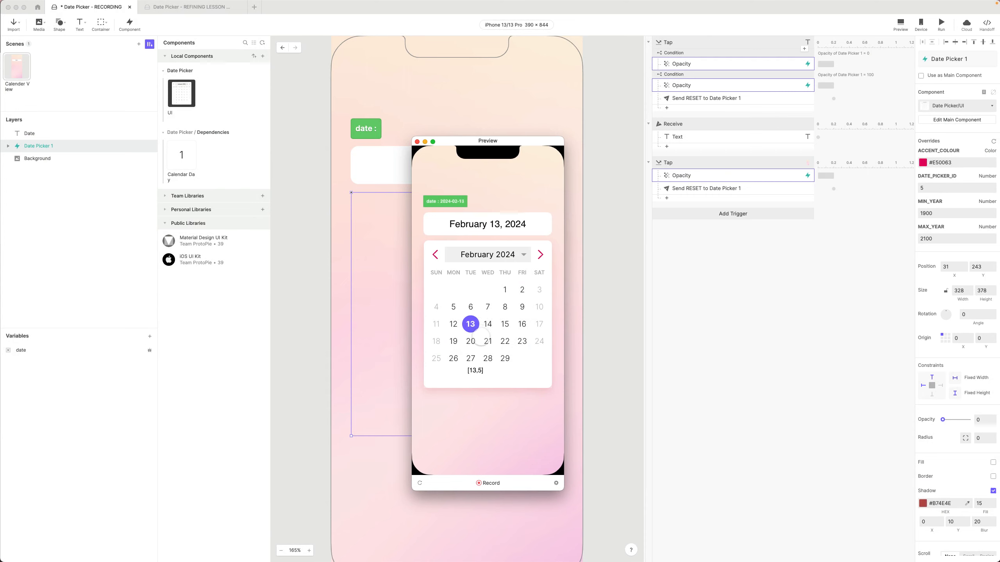
click(416, 141)
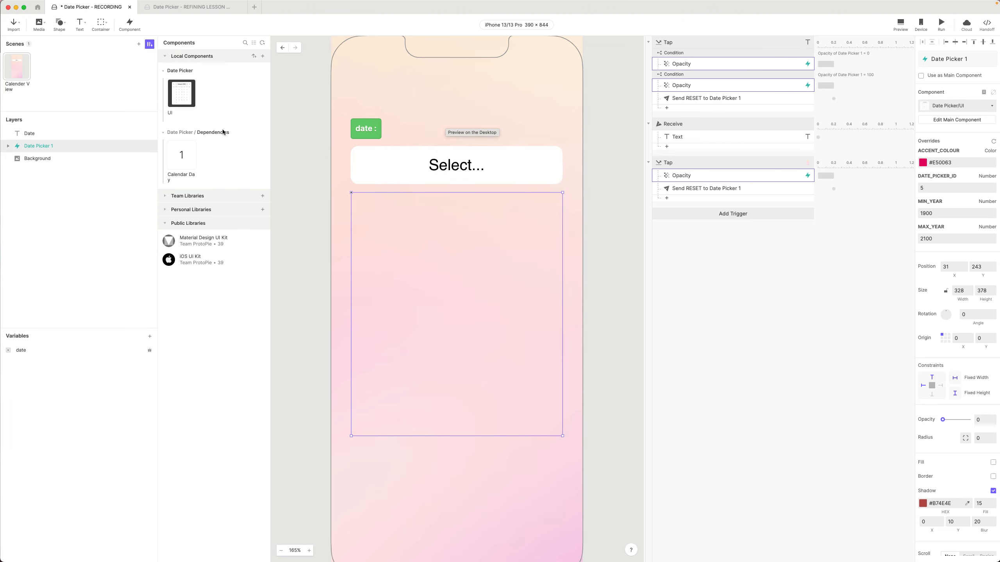
Open the Date Picker UI component for editing and inspect the value formula of the Send INIT response to Day 0.
double_click(183, 98)
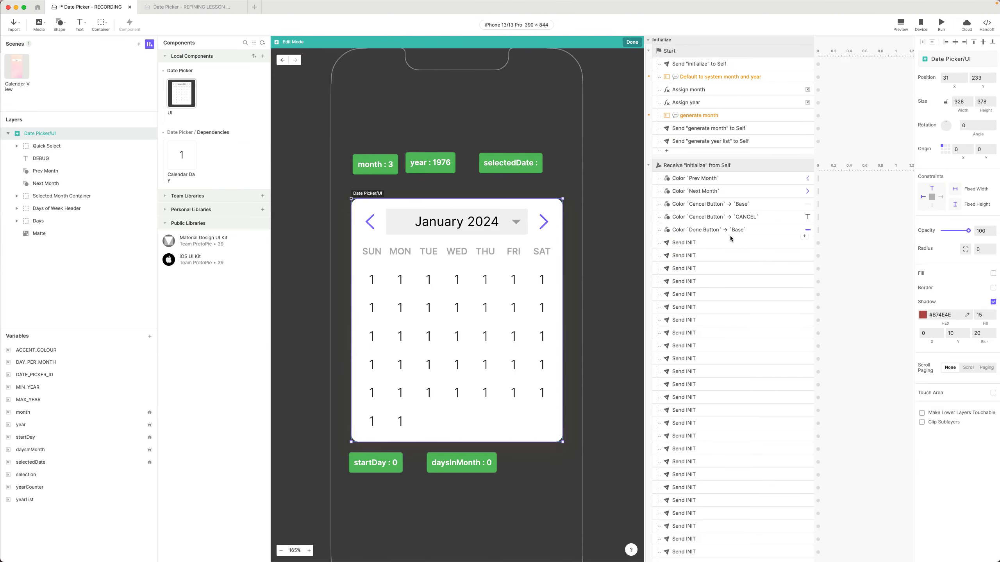
click(714, 247)
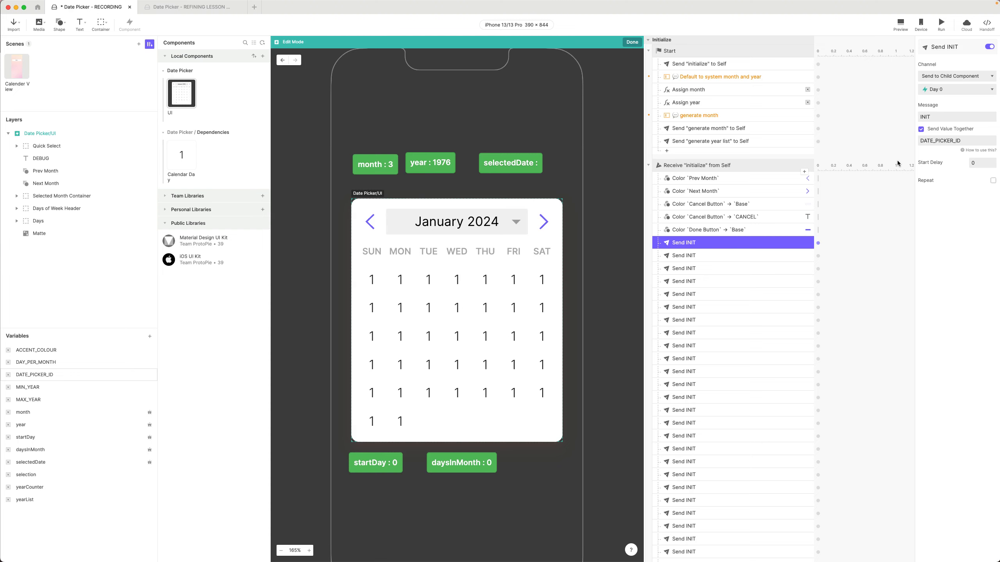
click(976, 142)
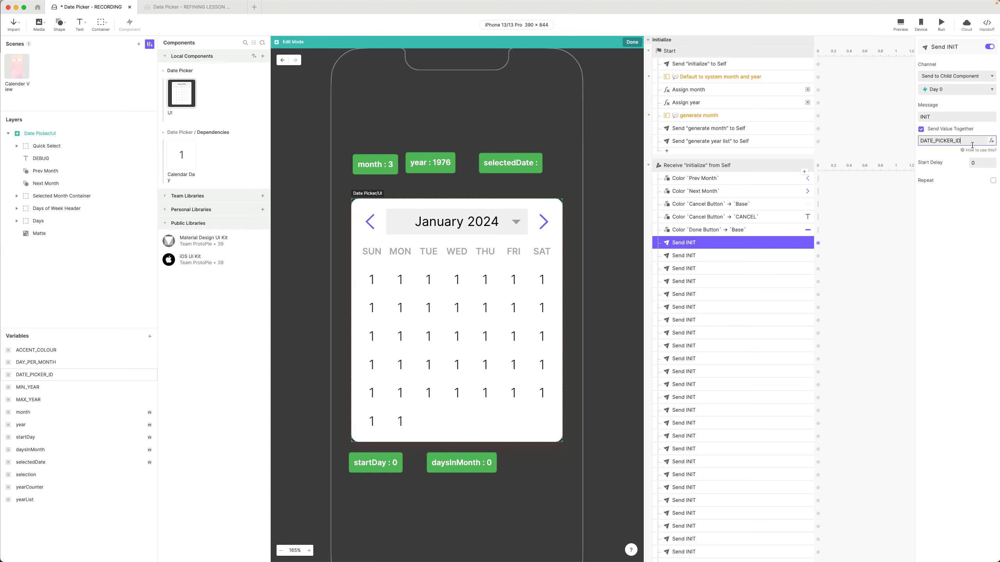
click(991, 140)
click(935, 222)
Select all Send INIT responses and set their sent value to the formula "[" + DATE_PICKER_ID + "," + ACCENT_COLOUR + "]".
scroll(717, 245, down, 10)
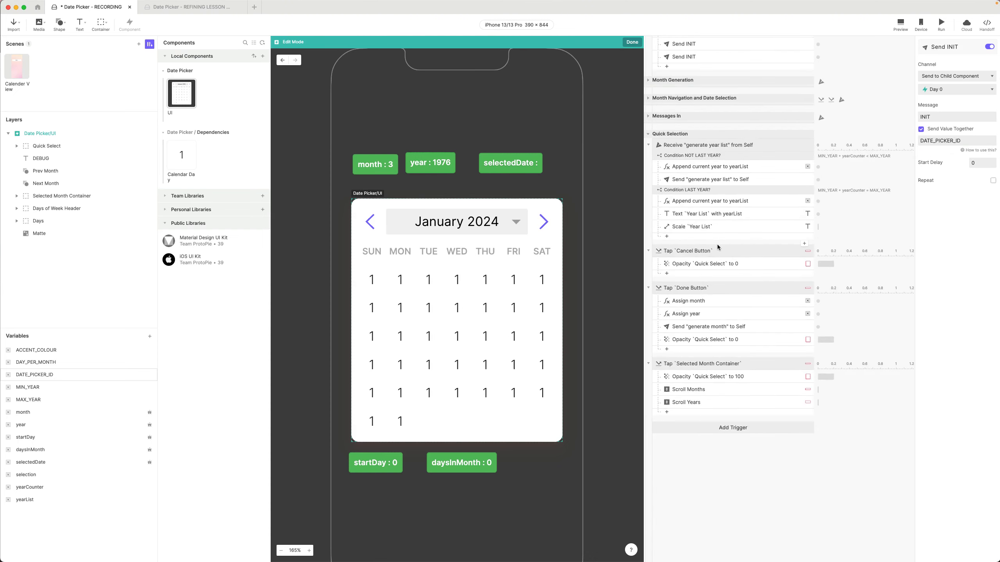
scroll(716, 237, up, 5)
shift+click(697, 266)
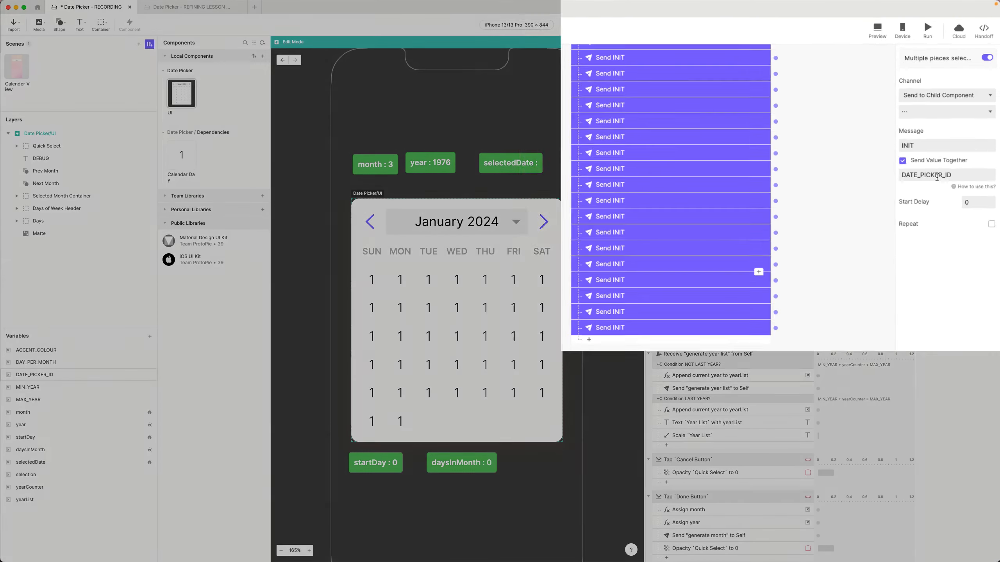
click(949, 141)
click(984, 241)
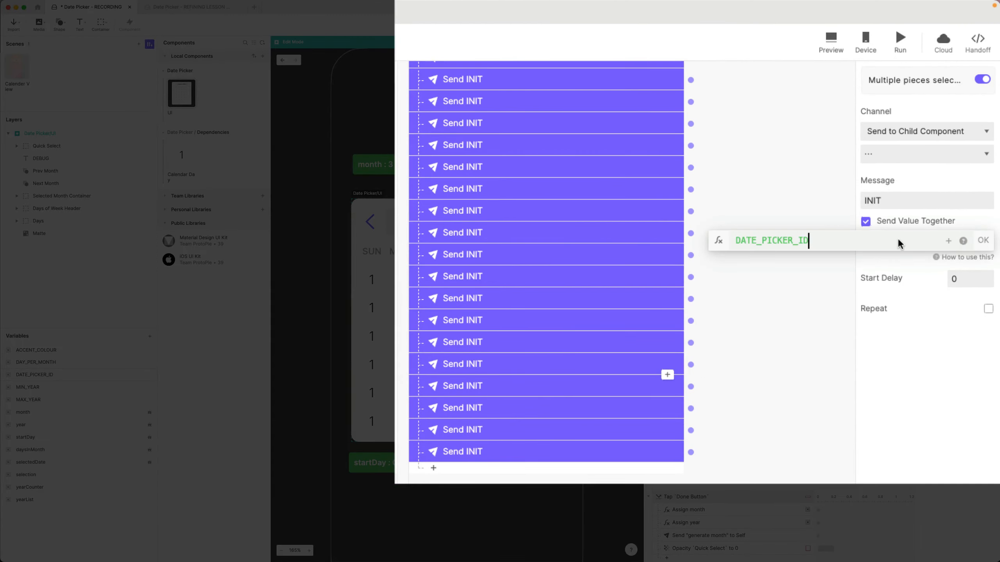
key(super+shift+Left)
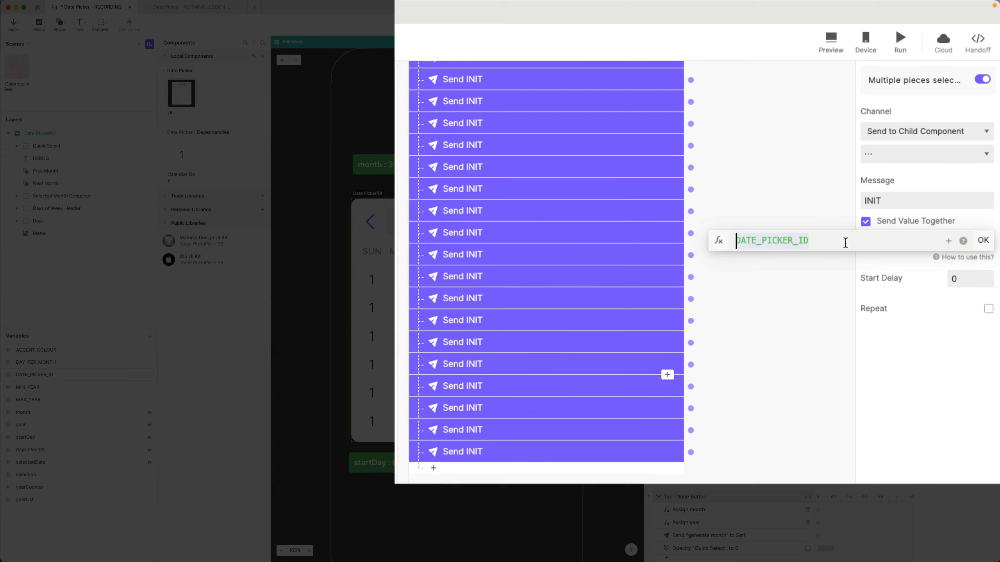
text(")
text([" +)
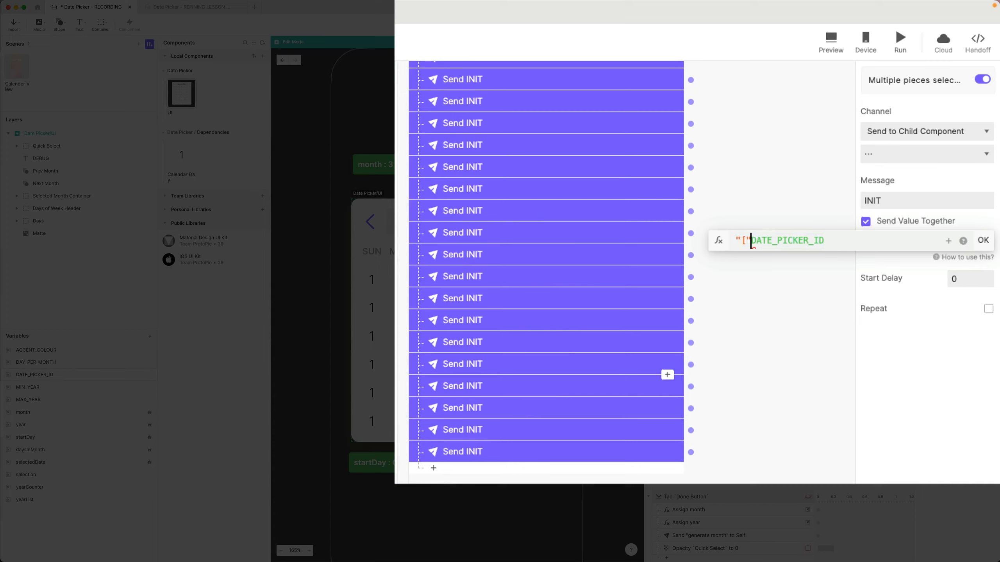
click(849, 241)
text(+)
text( ")
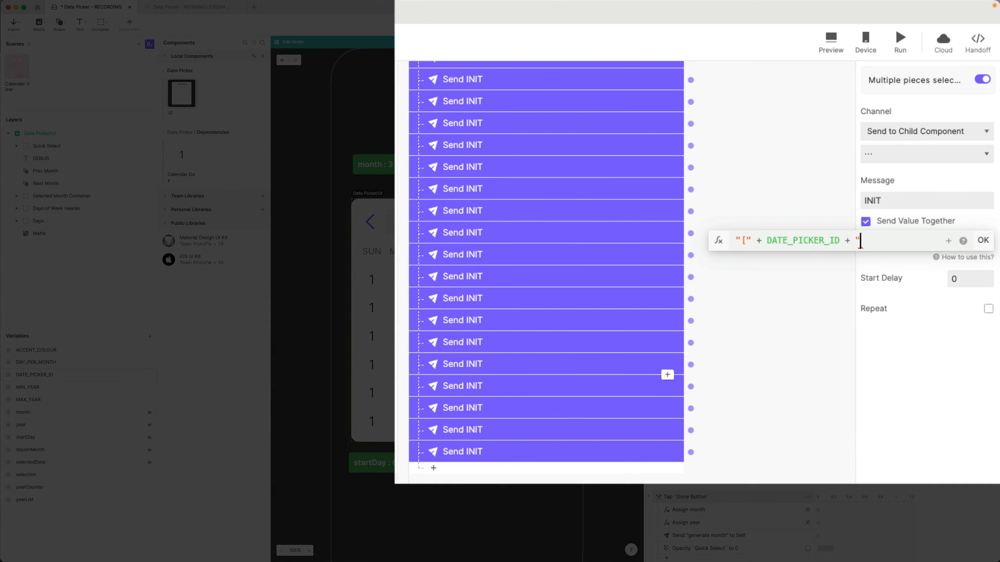
text(," +)
click(948, 241)
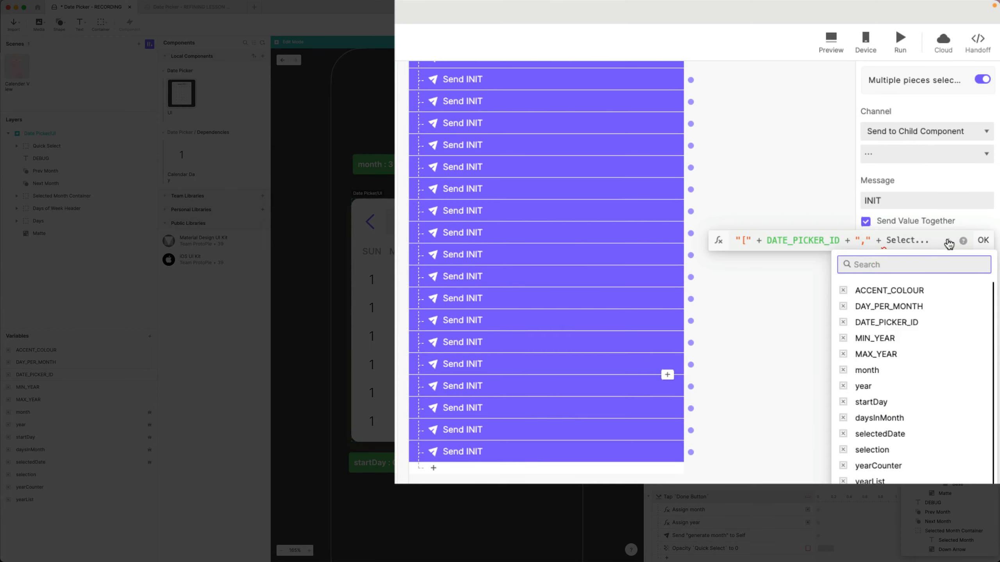
click(889, 290)
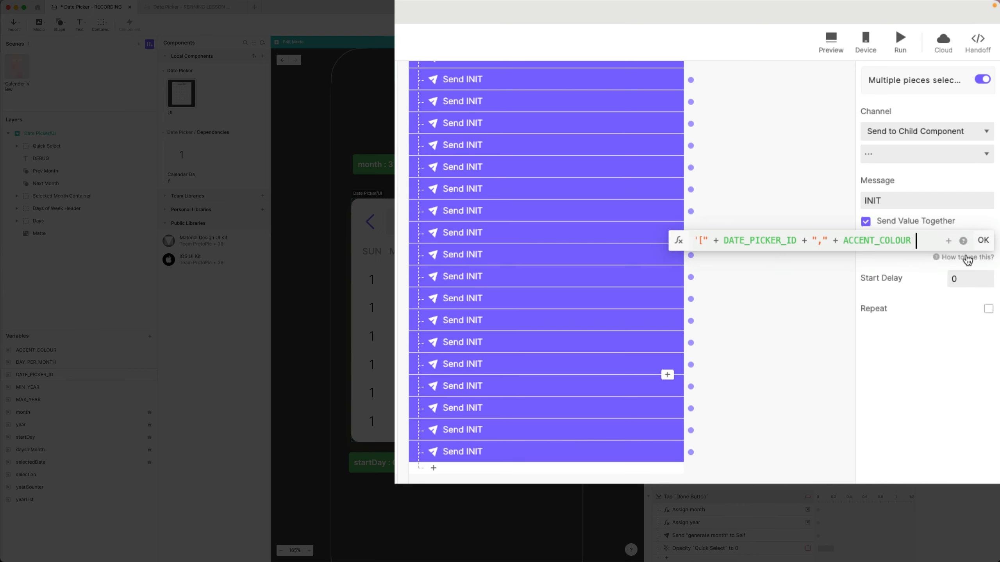
text(+ )
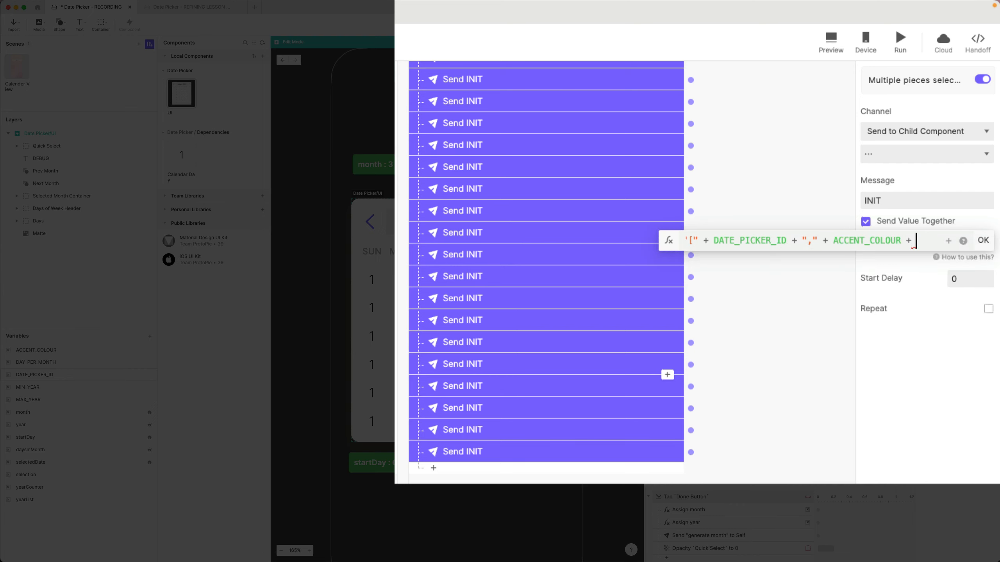
text("]")
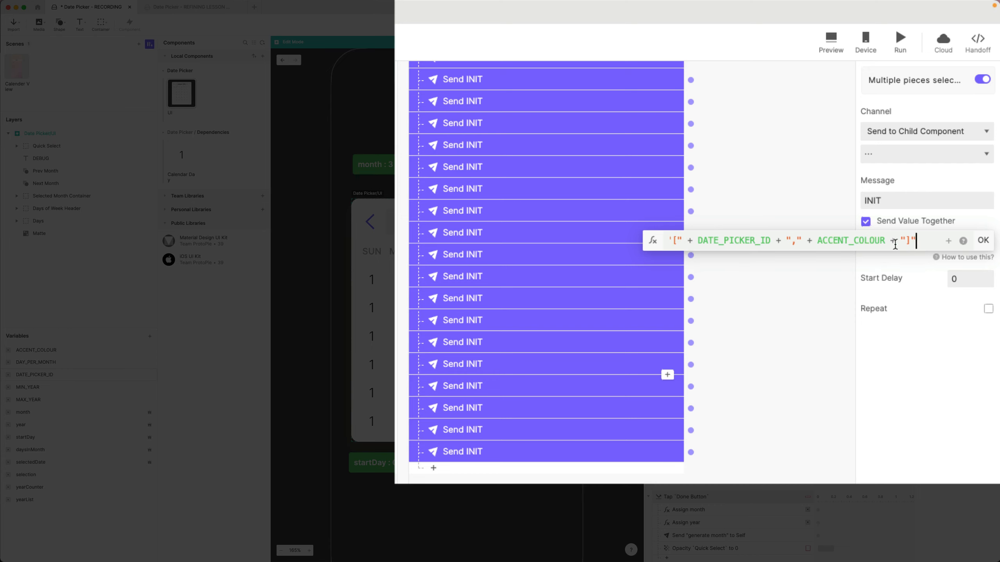
click(983, 240)
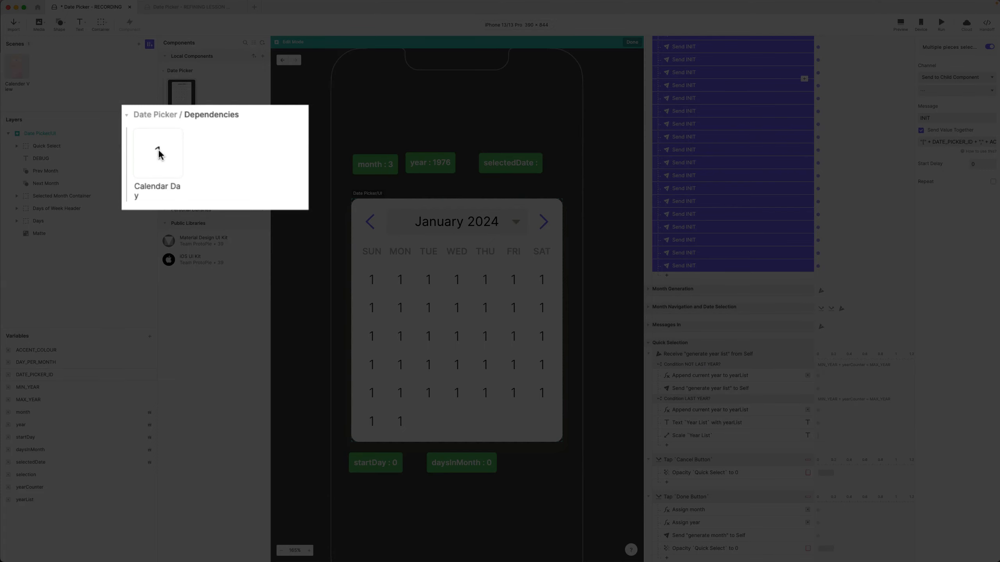
Open the Calendar Day component for editing and inspect which variable the Receive INIT from Parent trigger assigns to.
double_click(158, 153)
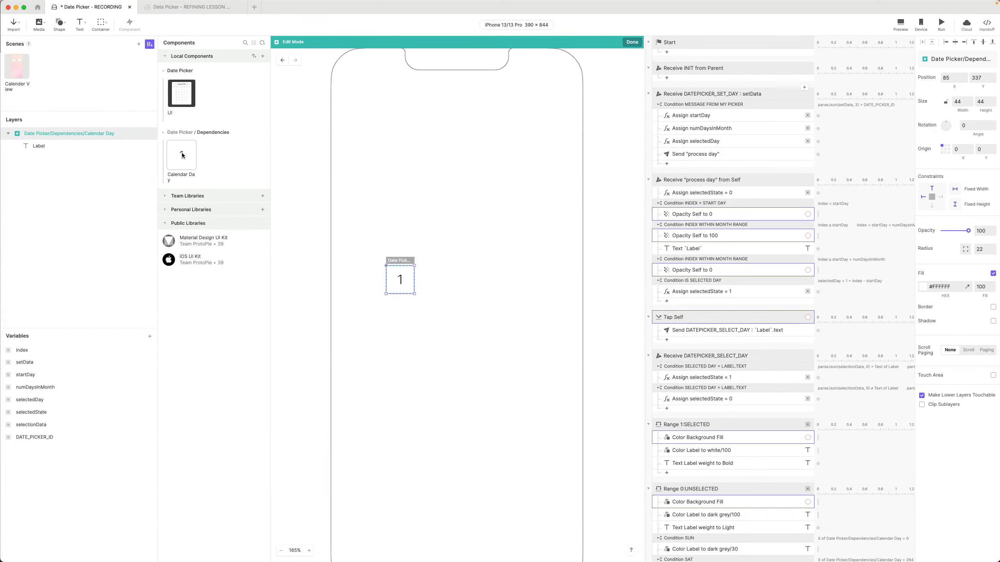
click(718, 69)
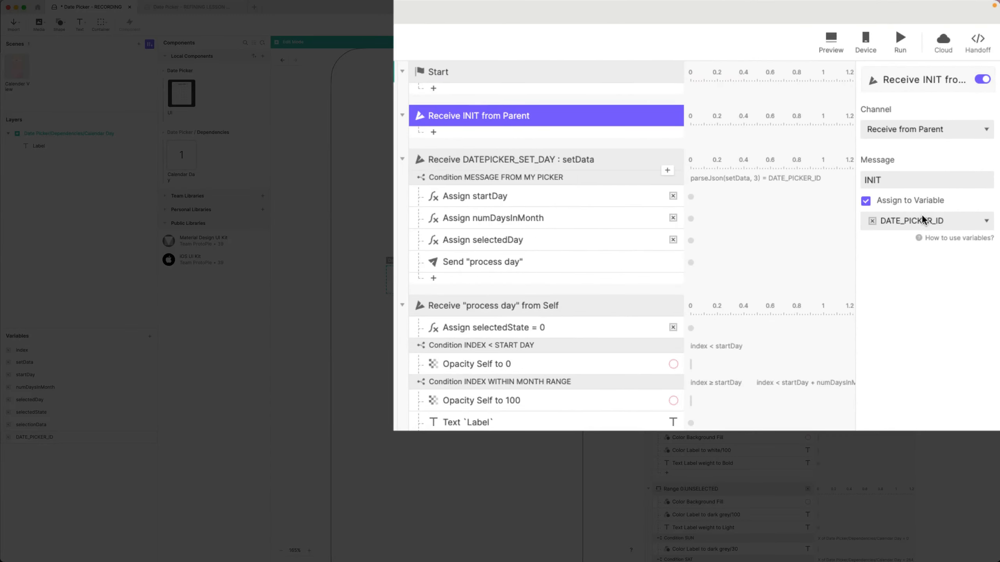
click(951, 130)
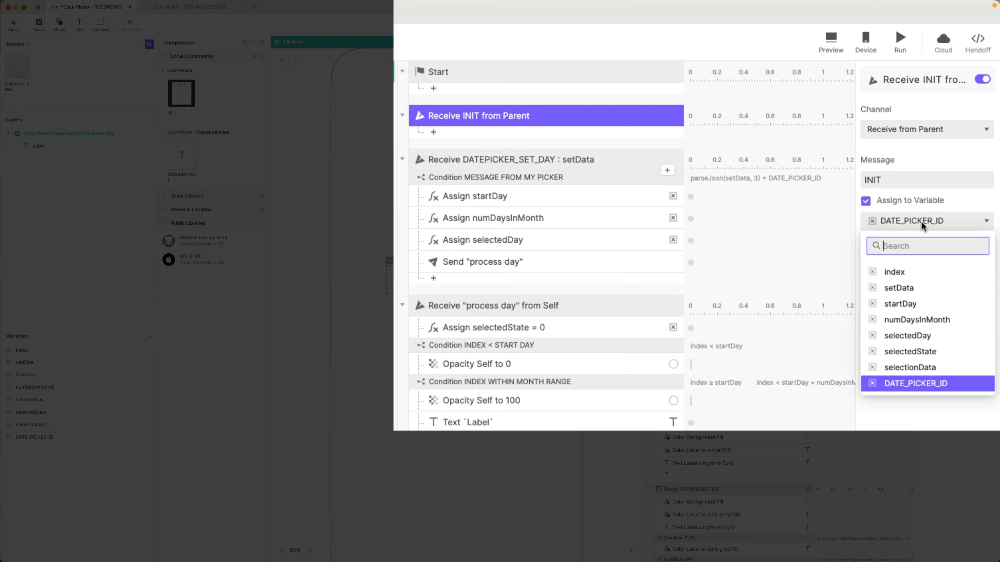
click(949, 412)
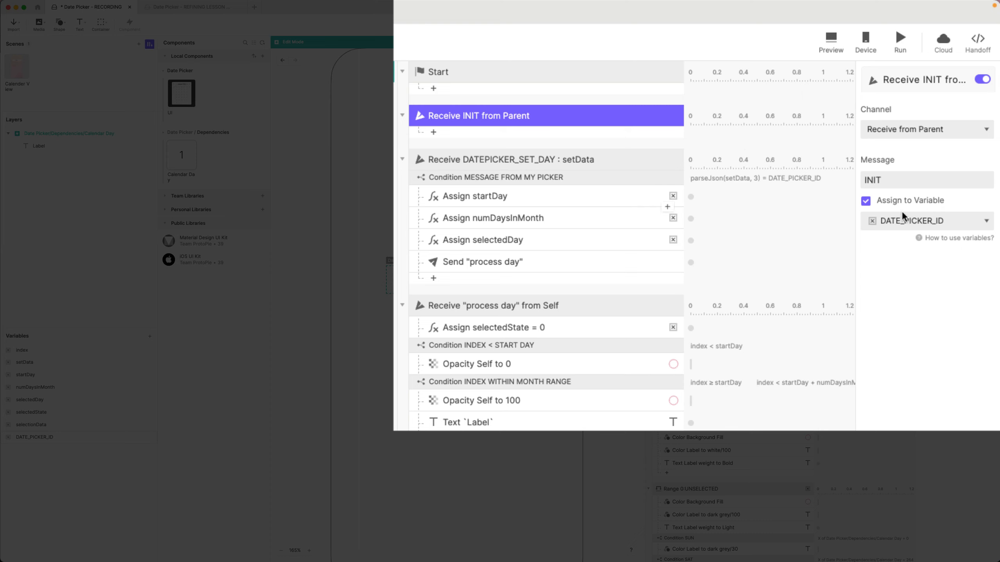
click(920, 224)
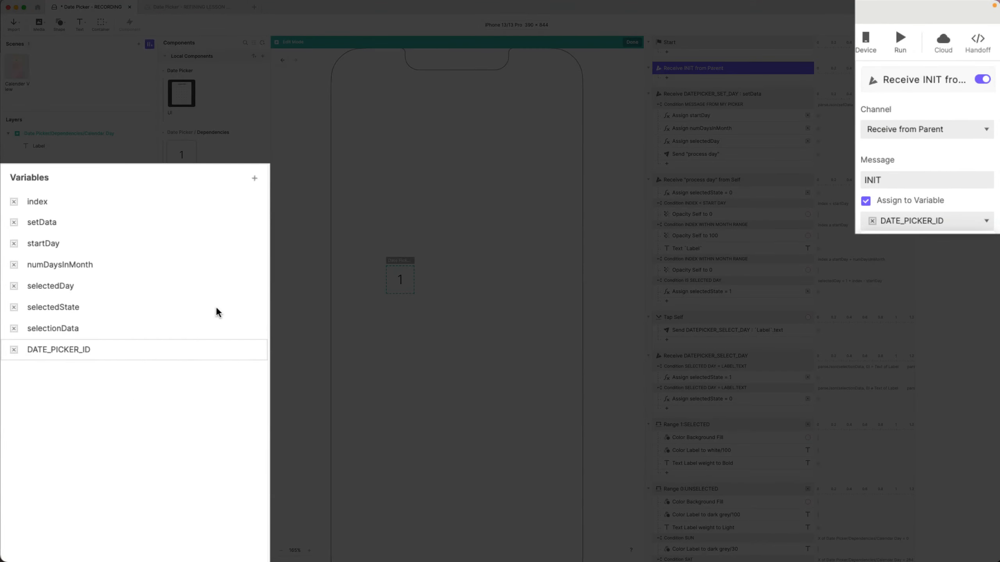
Create a text variable named initData in the Calendar Day component.
click(150, 336)
click(150, 336)
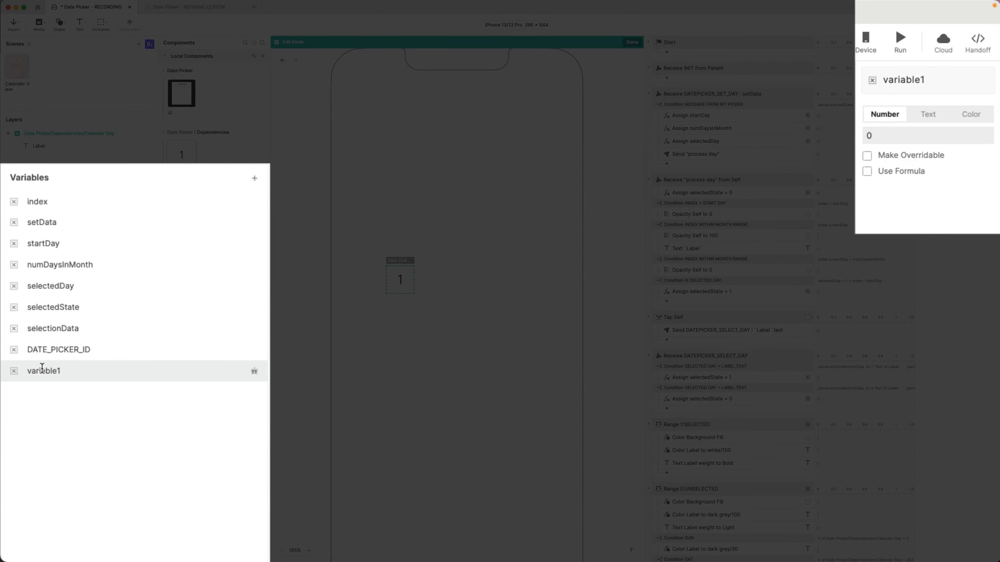
double_click(42, 370)
text(initData)
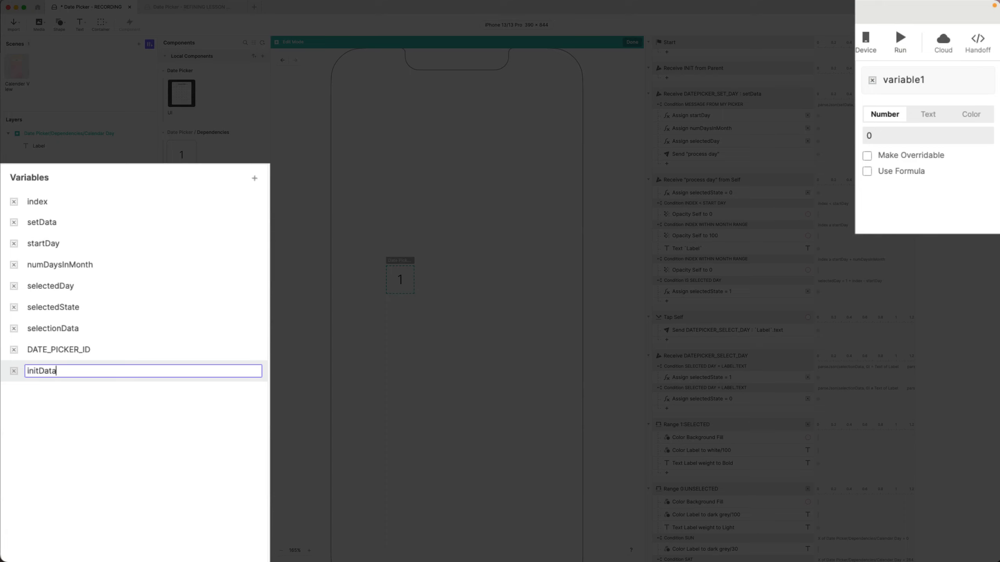
key(Return)
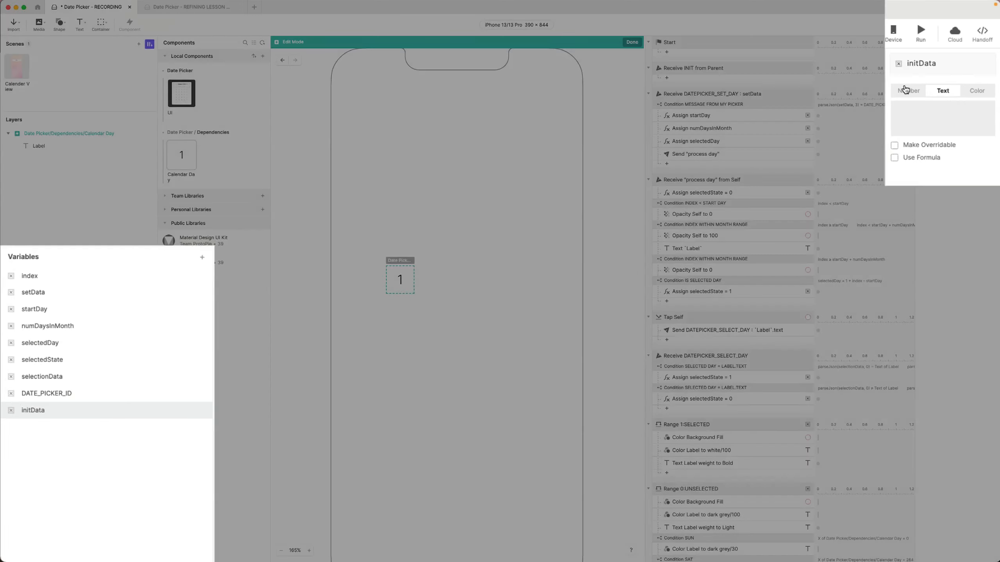
Set the Receive INIT from Parent trigger to assign its value to the initData variable.
click(708, 69)
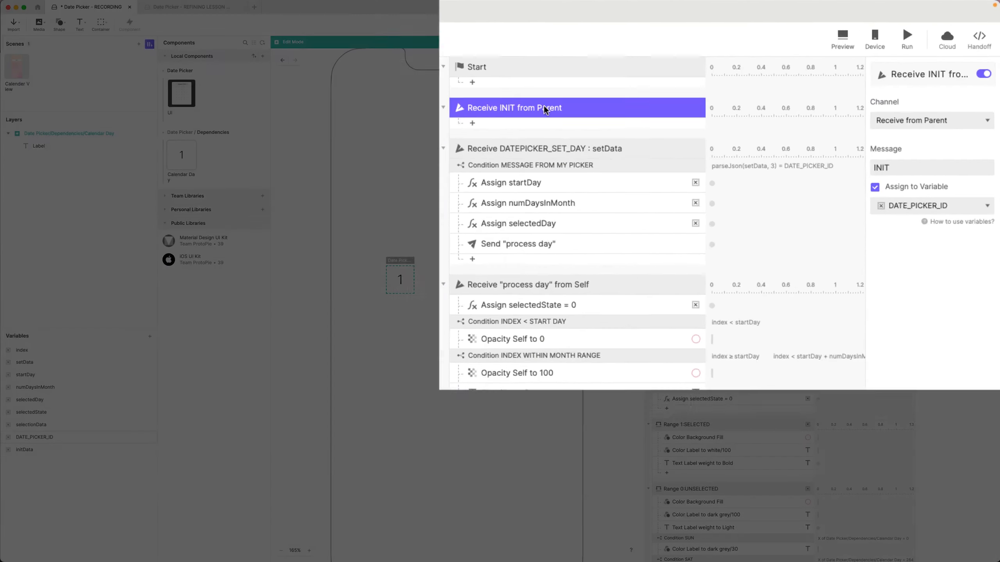
click(937, 205)
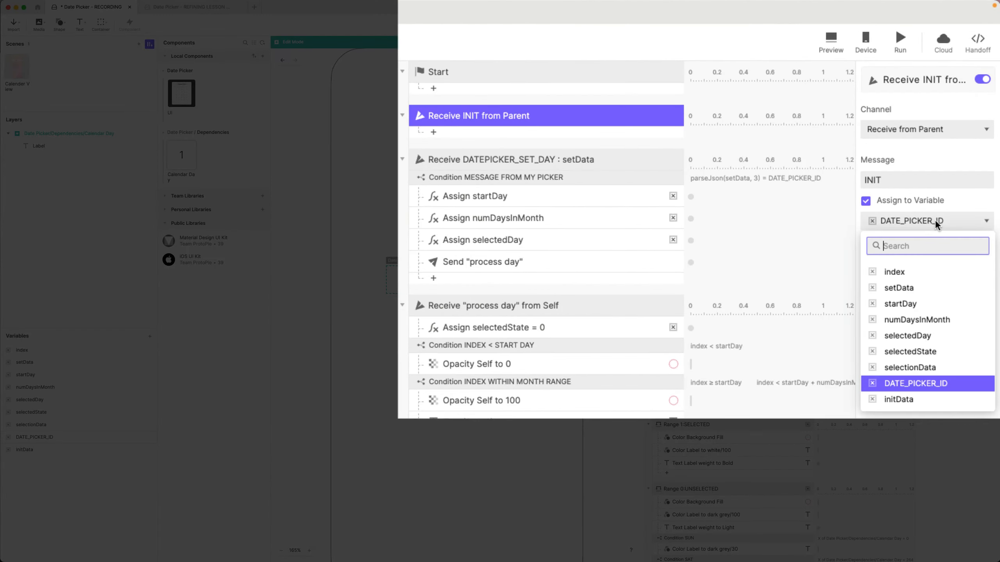
click(912, 401)
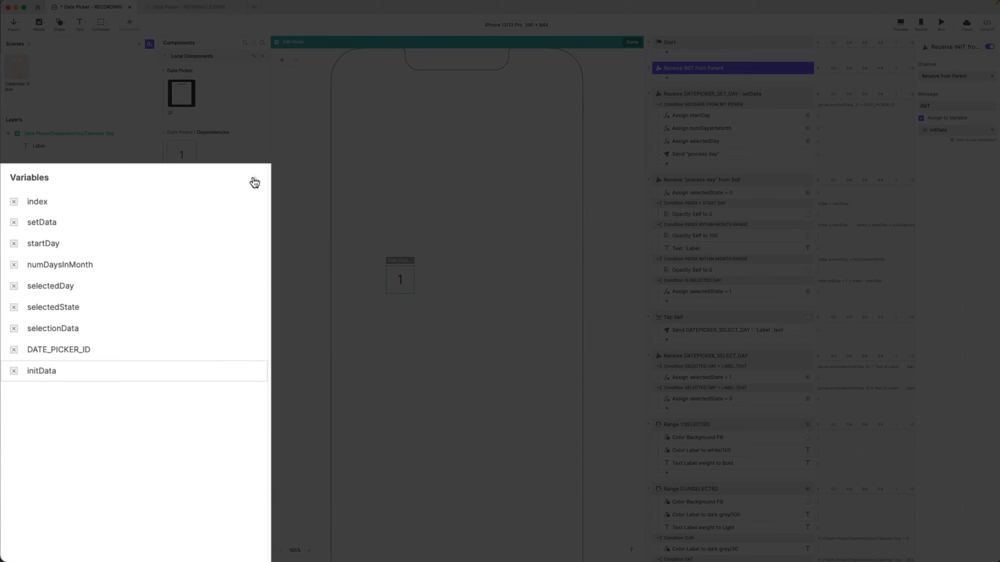
Create a color variable named SELECETED_COLOUR with the value #8169FF.
click(255, 178)
double_click(52, 392)
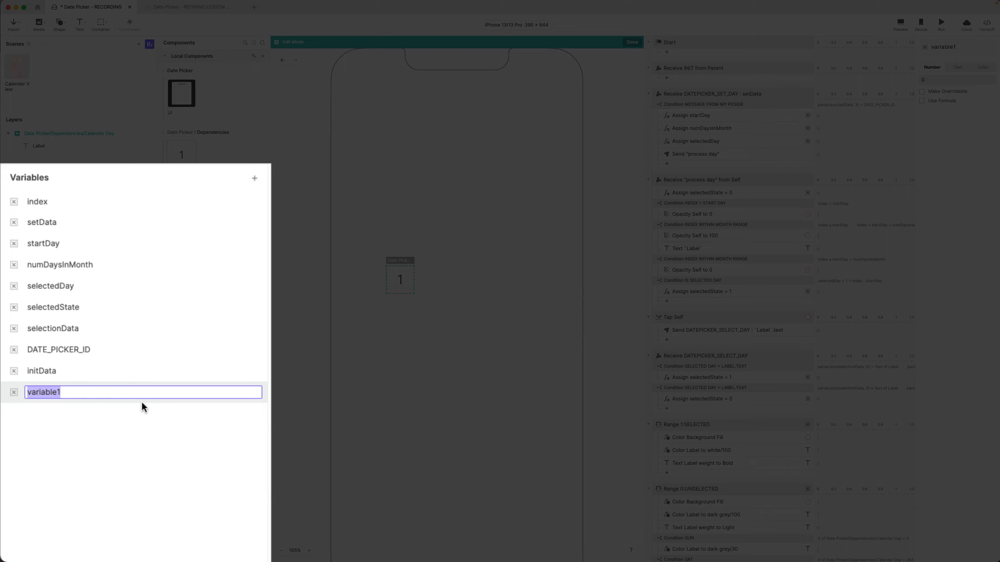
text(SELECETED_C)
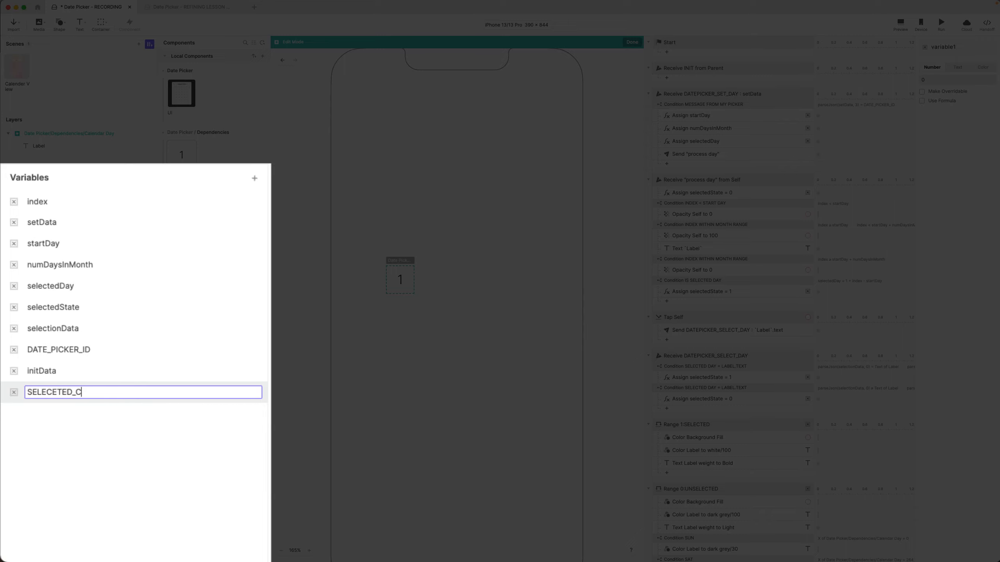
text(OLOUR)
key(Return)
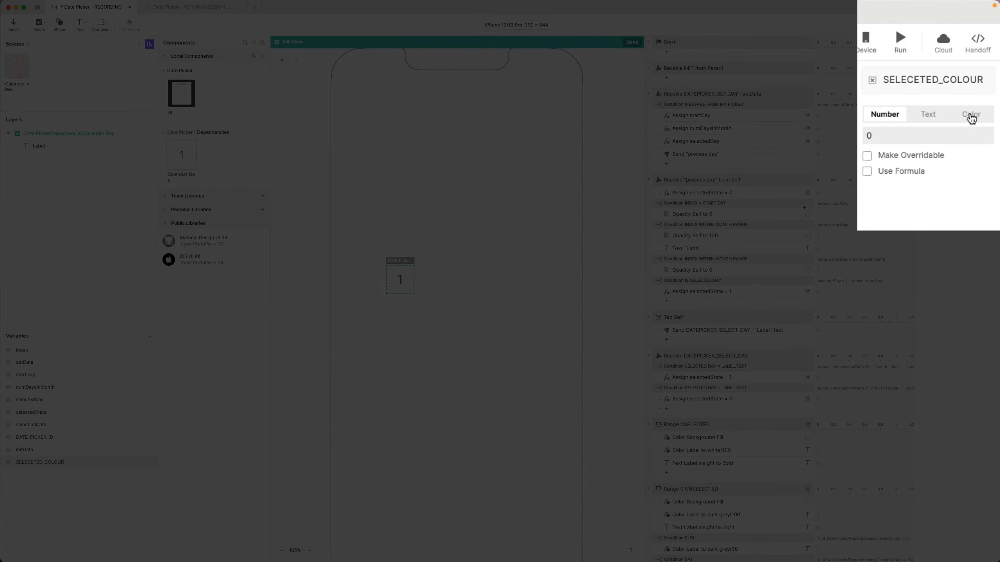
click(962, 113)
double_click(898, 135)
text(8169FF)
key(Return)
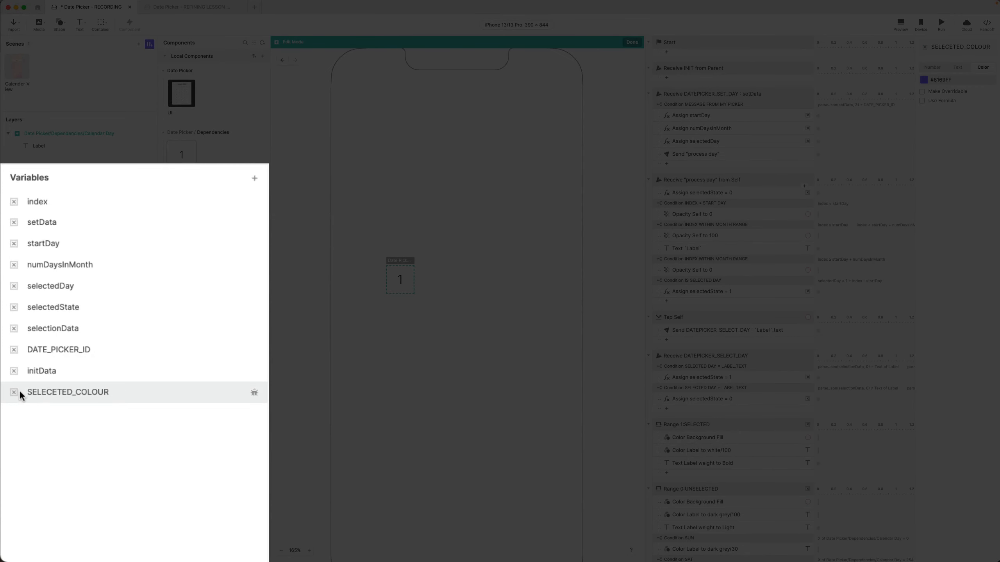
Reorder the variables so DATE_PICKER_ID comes first, followed by SELECETED_COLOUR.
drag(18, 333, 17, 196)
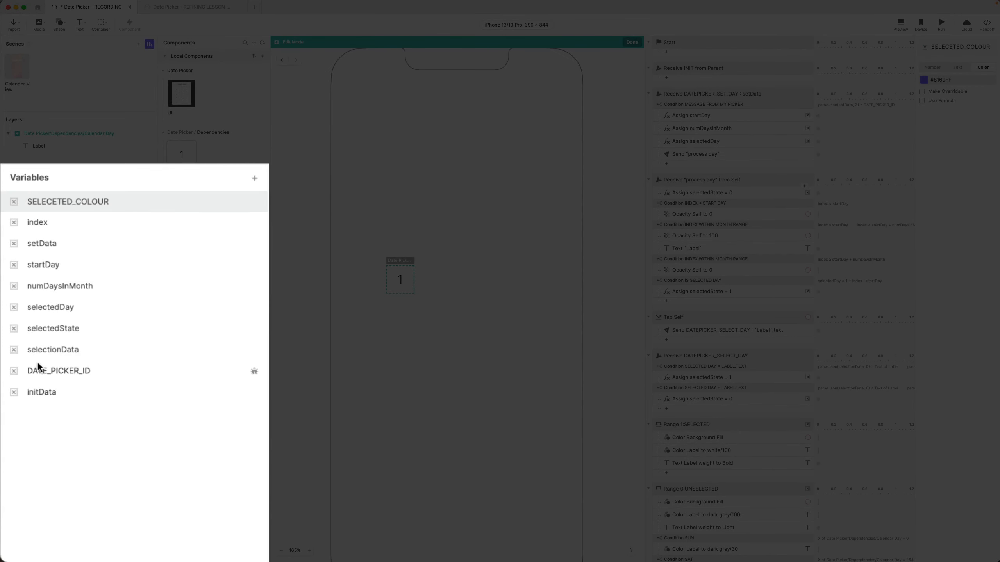
drag(18, 376, 11, 193)
click(77, 217)
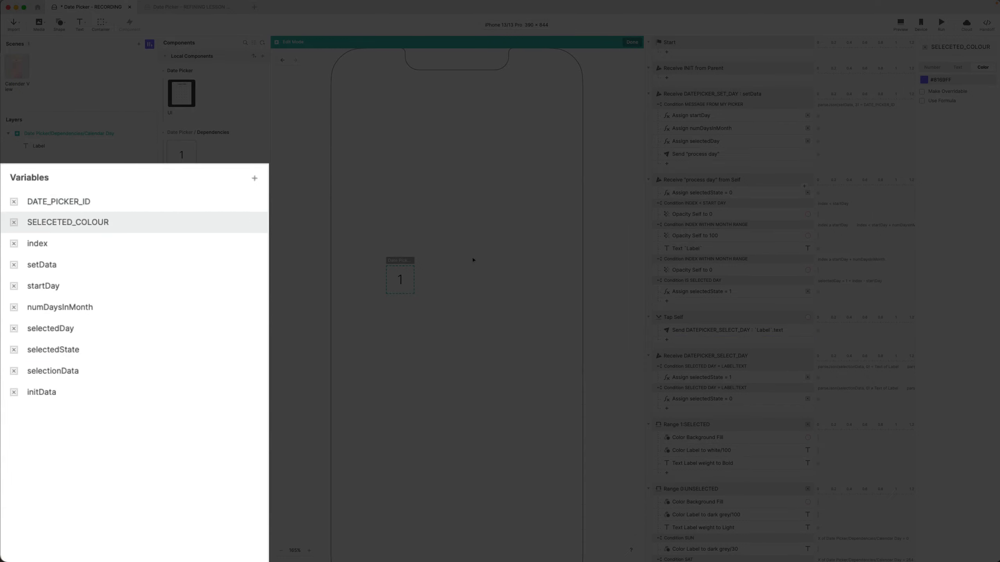
Add an Assign response under the Receive INIT from Parent trigger that targets the DATE_PICKER_ID variable.
click(746, 69)
click(701, 82)
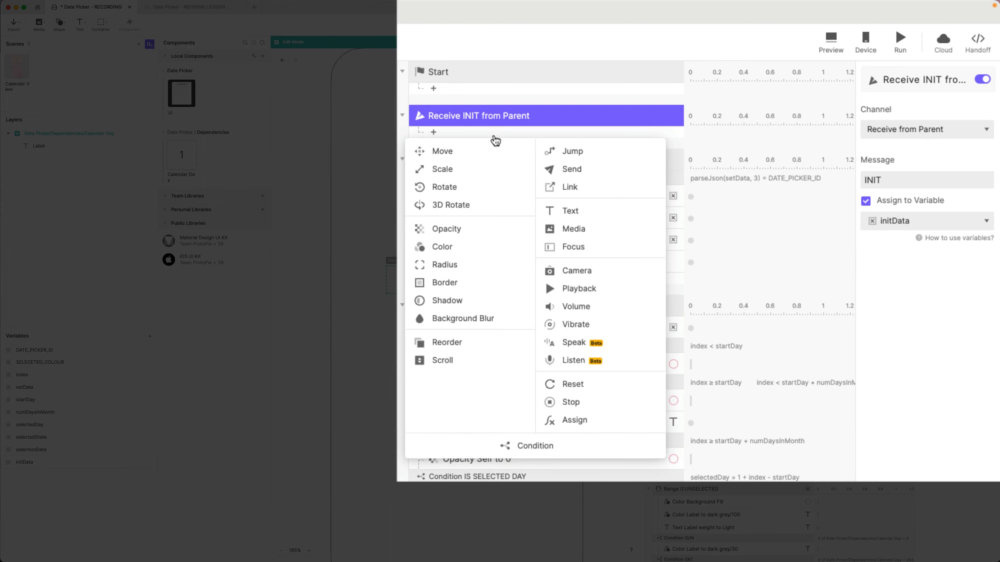
click(576, 420)
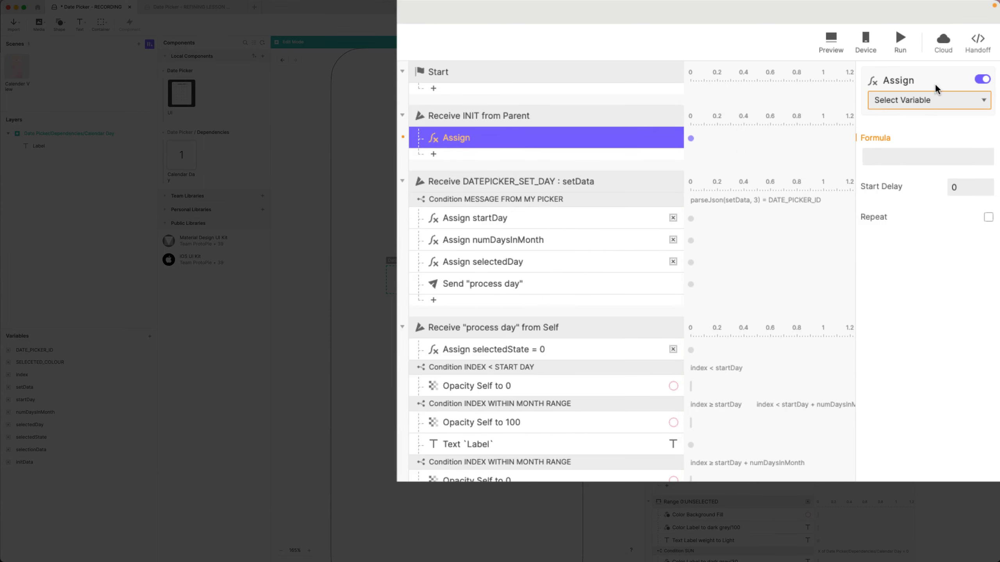
click(923, 101)
click(922, 151)
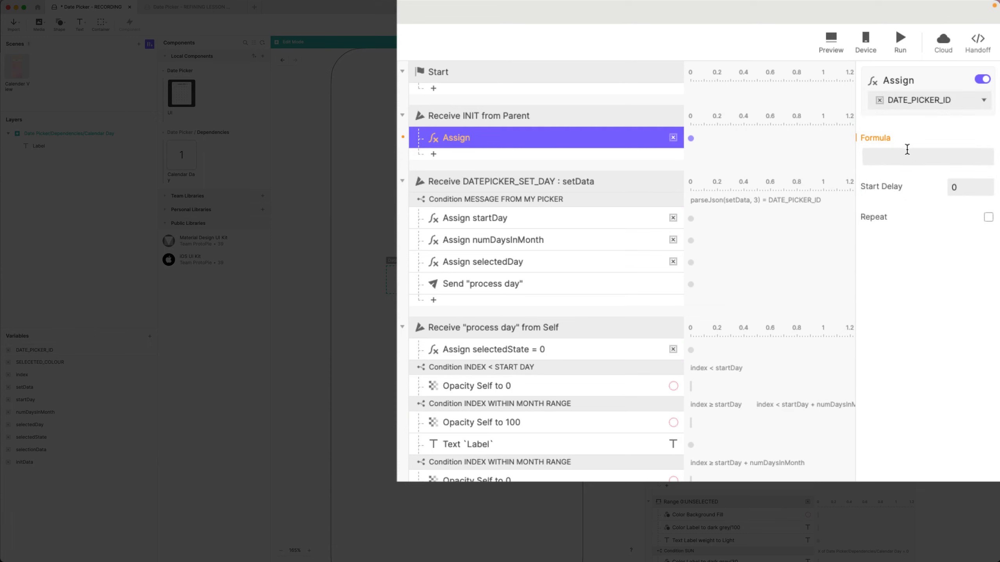
Set the formula of the DATE_PICKER_ID Assign response to parseJson(initData, 0).
click(973, 157)
click(986, 157)
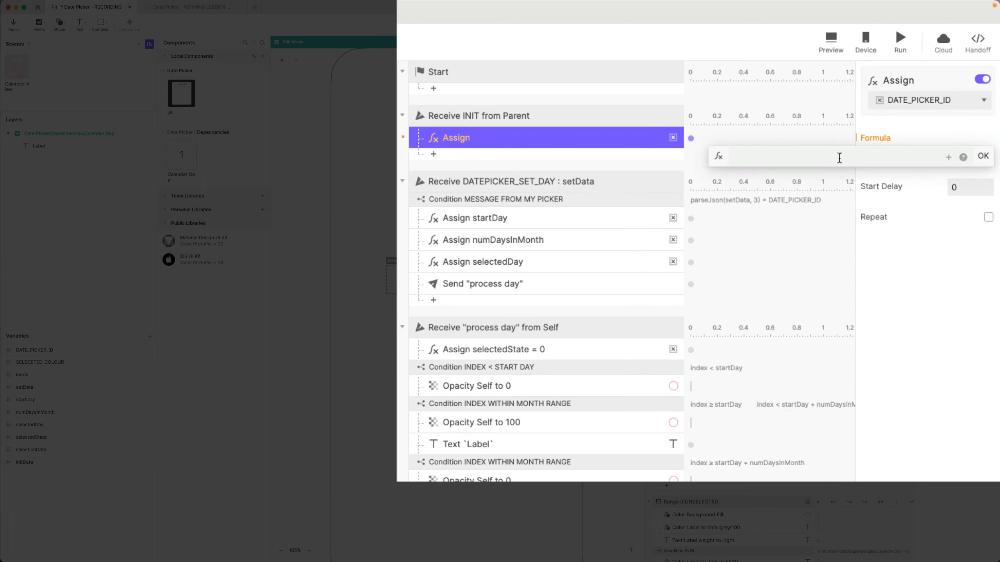
text(p)
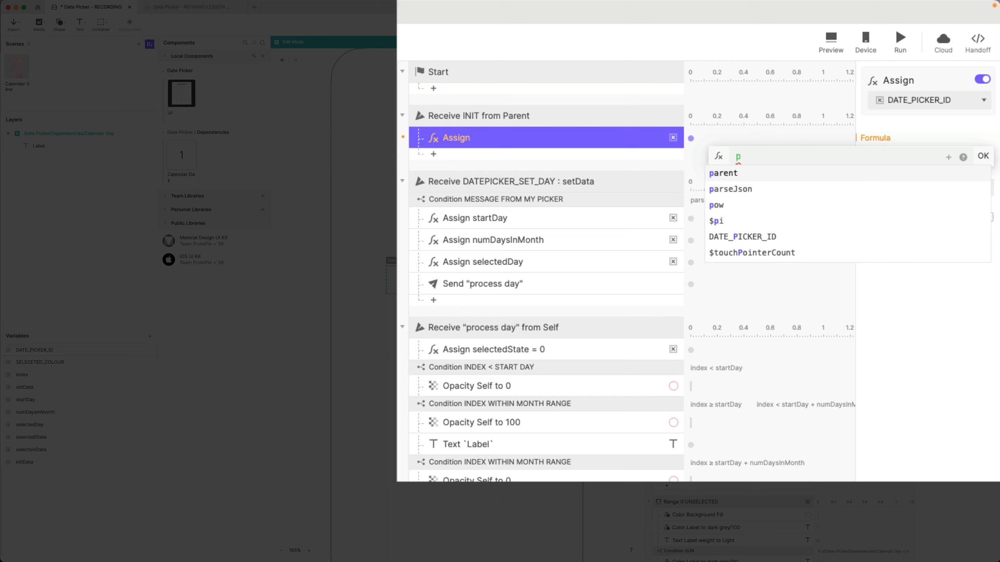
click(797, 190)
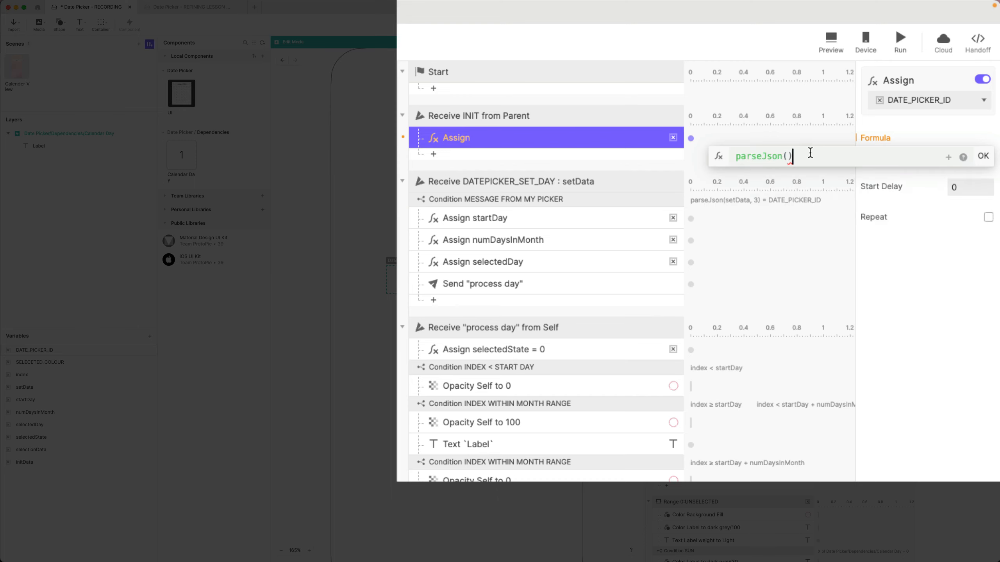
key(BackSpace)
text(initData)
key(Return)
text(, 0))
click(983, 156)
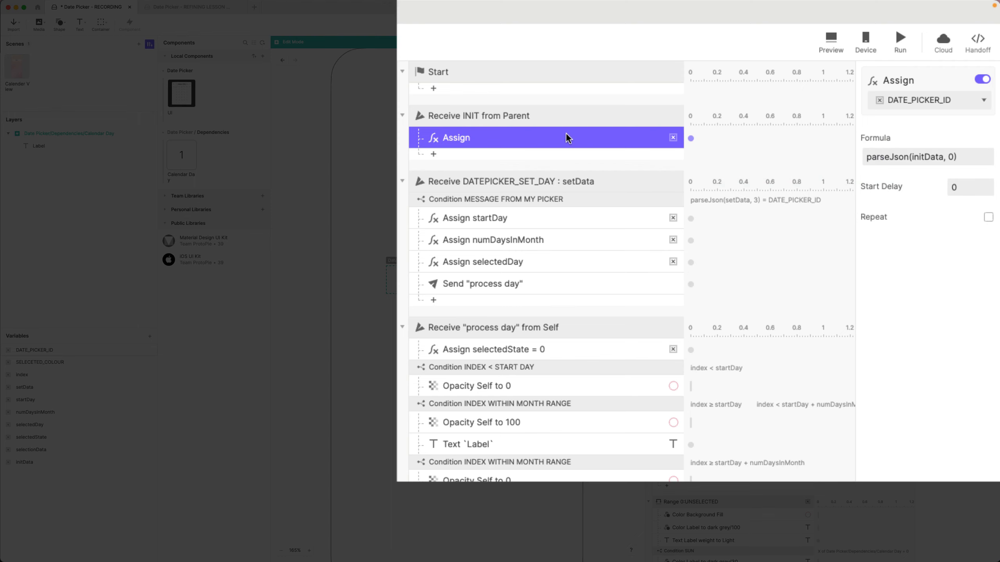
Duplicate the Assign response, target the copy at SELECETED_COLOUR and set its formula to parseJson(initData, 1).
key(super+d)
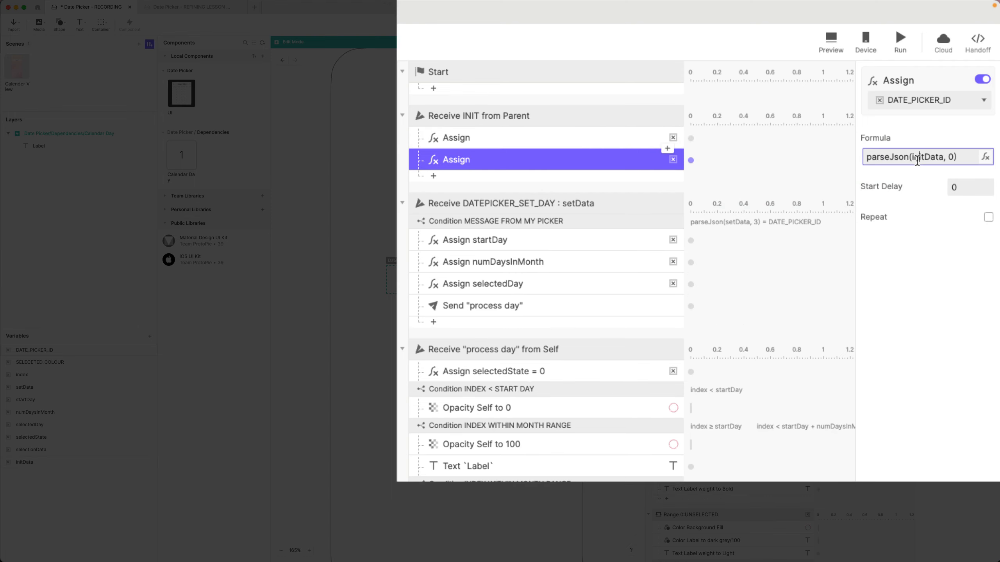
click(933, 100)
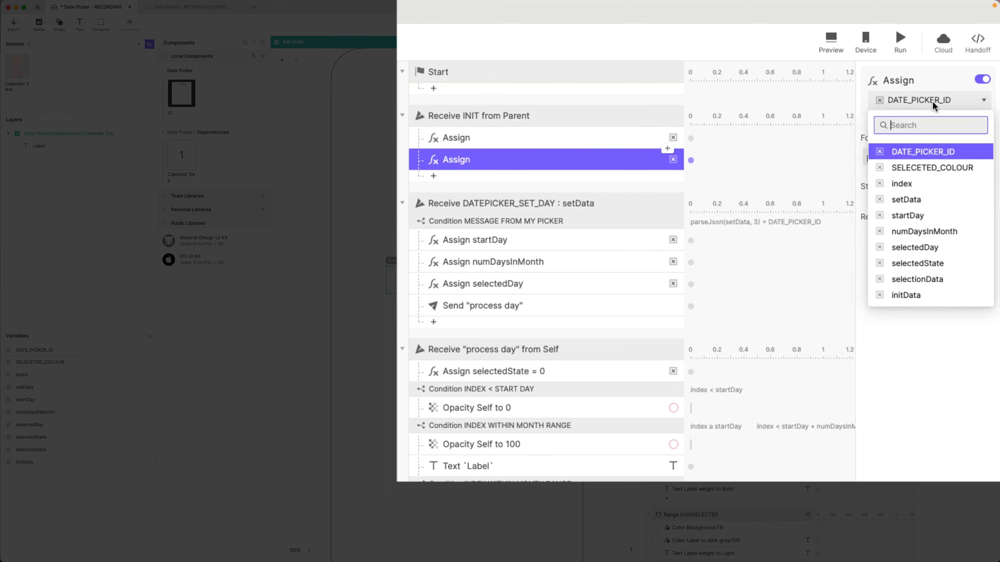
click(949, 168)
click(963, 160)
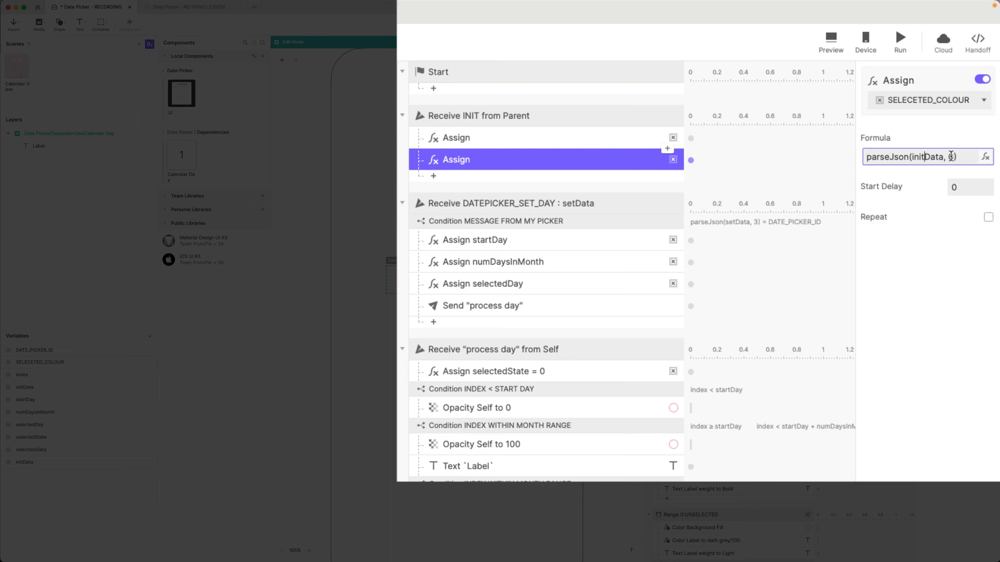
click(981, 159)
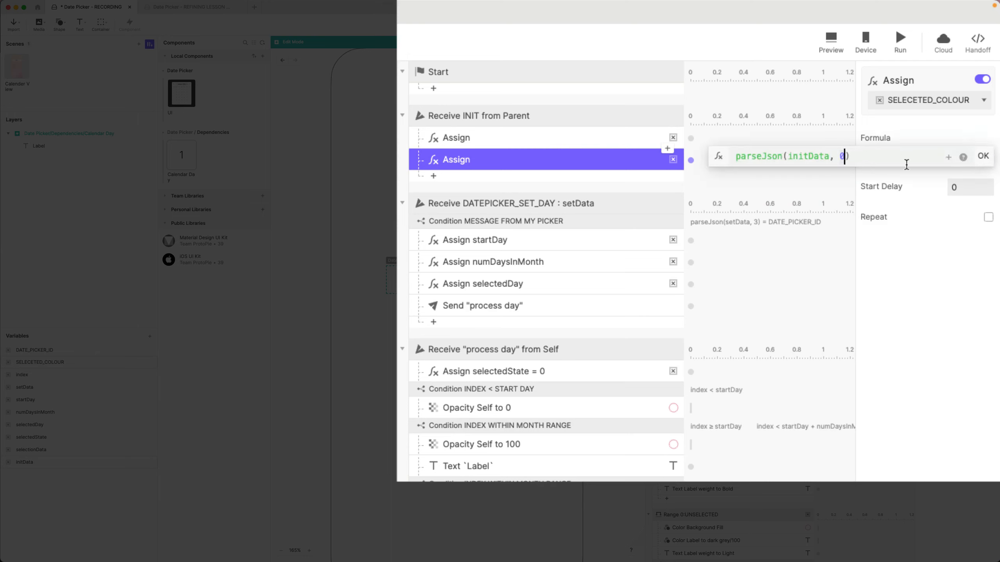
key(Escape)
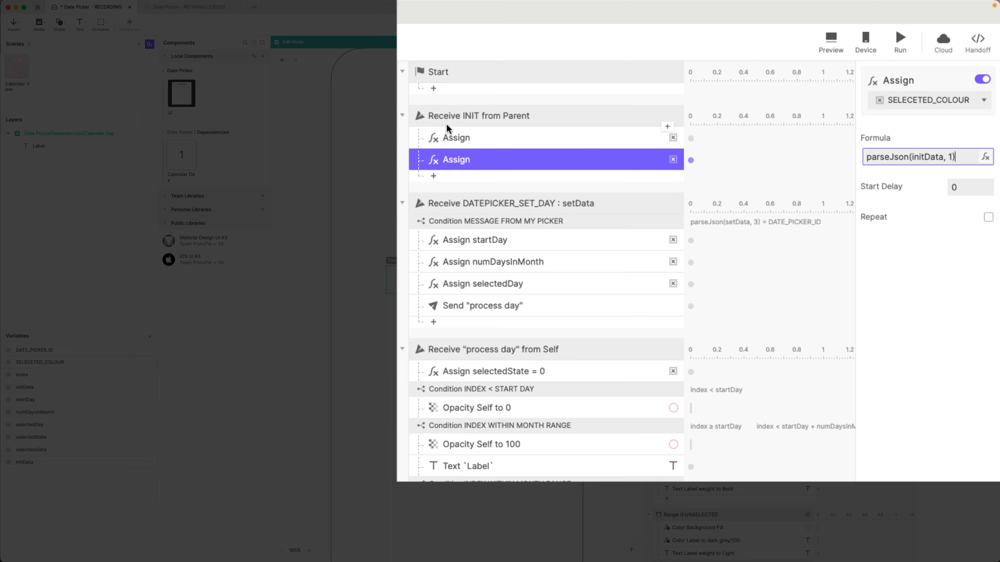
Rename the first Assign response under Receive INIT from Parent as "Assign DATE_PICKER_ID".
click(454, 138)
double_click(454, 139)
text(DATE_P)
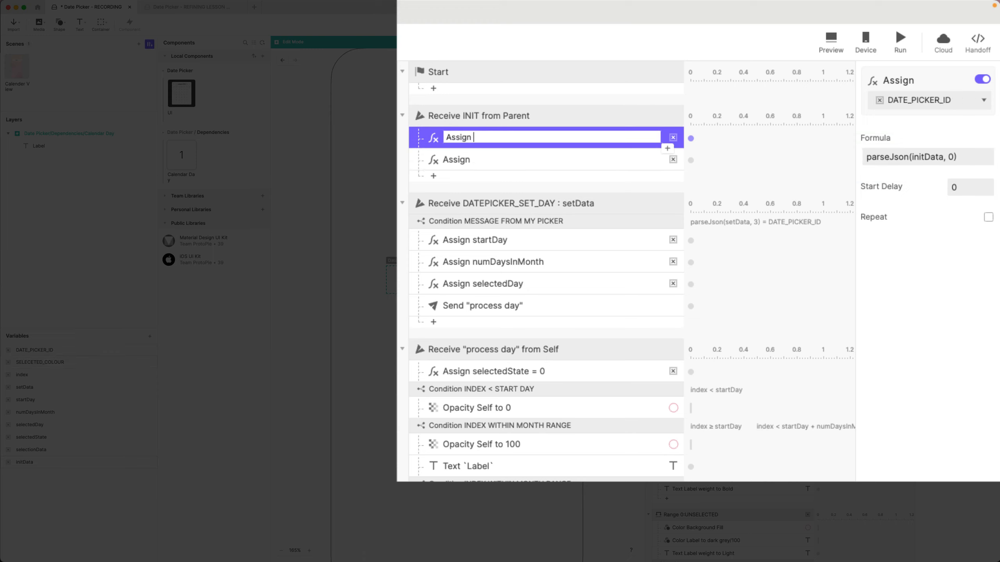
text(ICKER_ID)
key(Return)
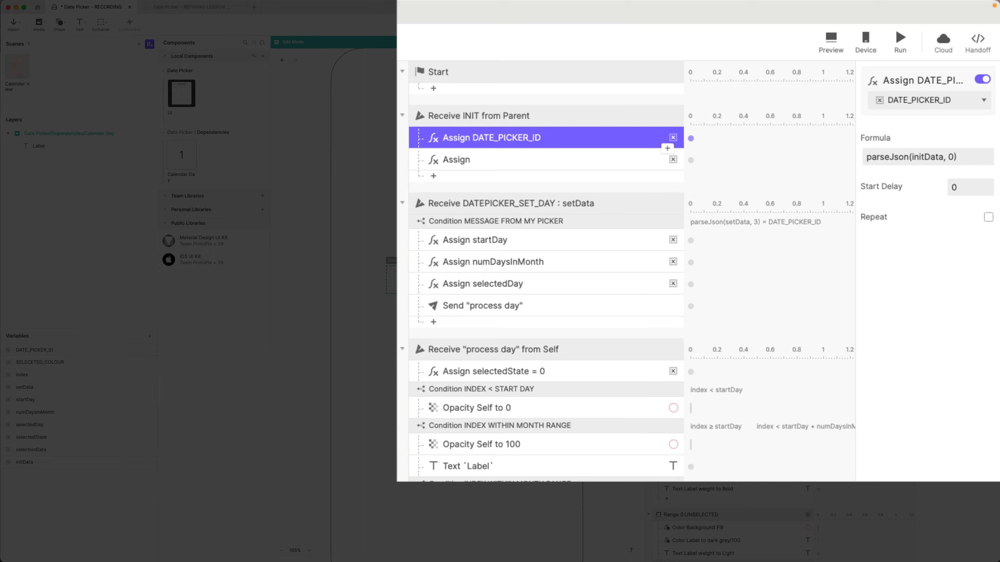
Rename the second Assign response under Receive INIT from Parent as "Assign SELECTED_COLOUR".
click(466, 159)
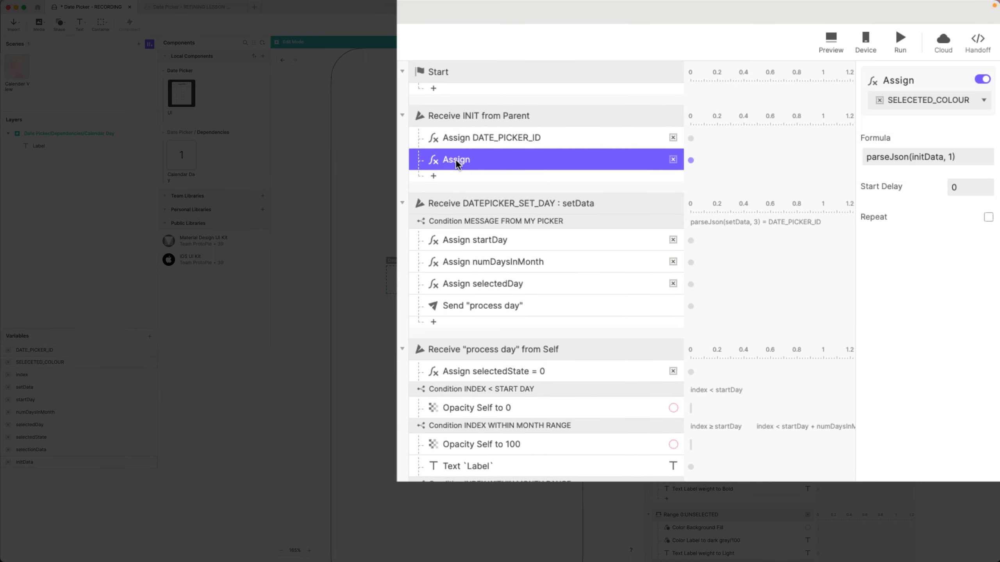
double_click(490, 159)
text(SELECTED_C)
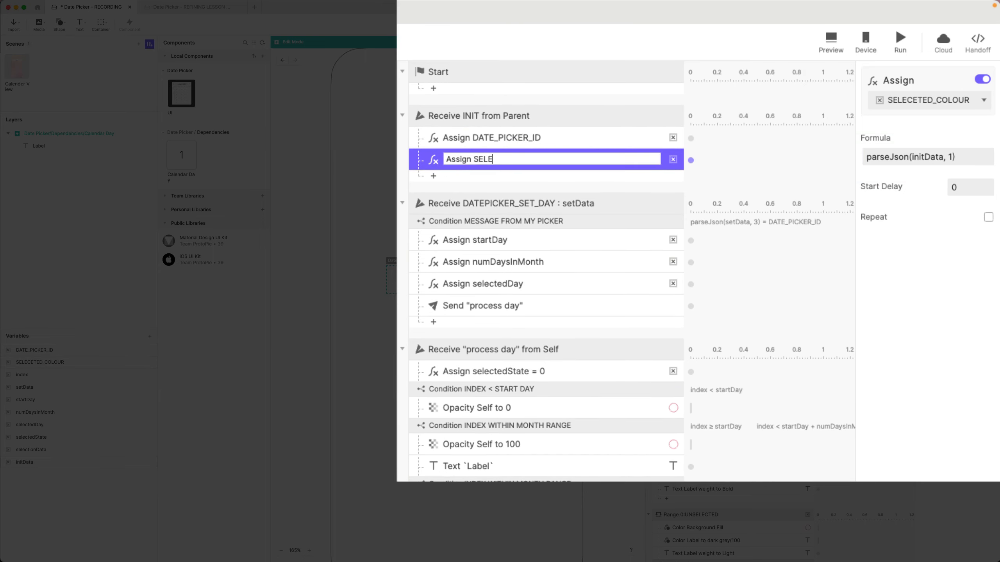
text(OLOUR)
key(Return)
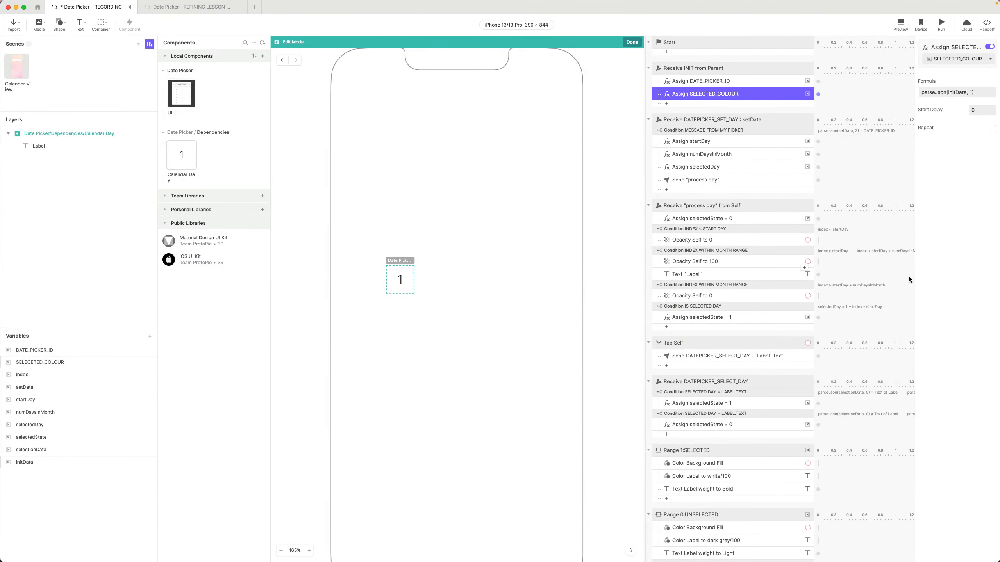
Replace the fixed fill of the Color Background Fill response in Range 1:SELECTED with the SELECETED_COLOUR variable.
scroll(739, 339, down, 5)
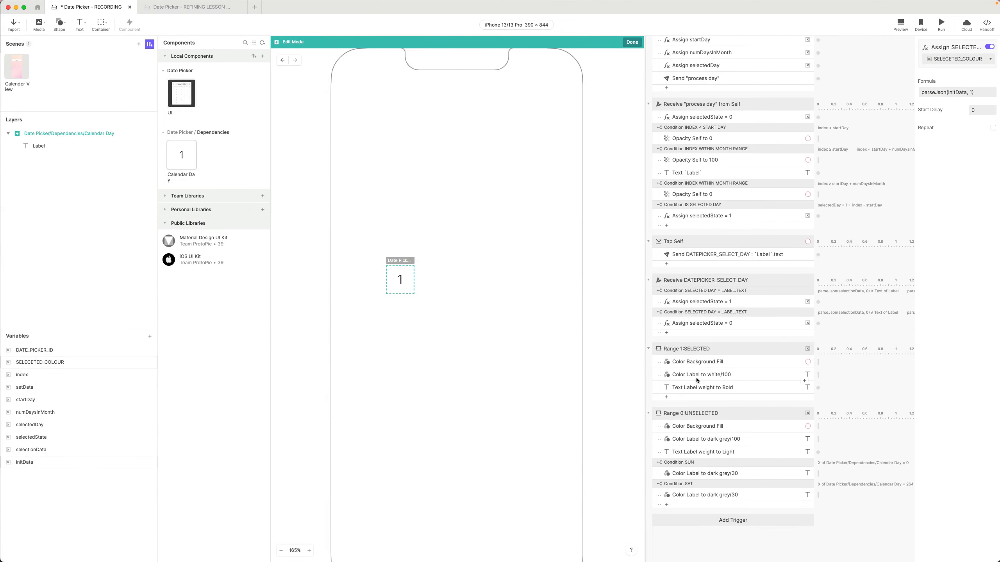
click(704, 361)
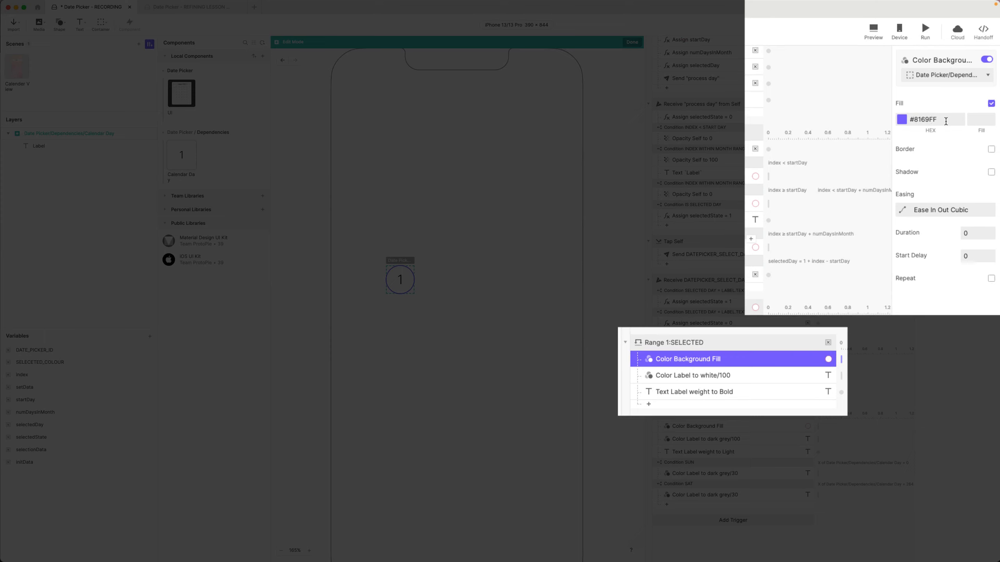
click(945, 122)
key(BackSpace)
click(959, 119)
click(931, 120)
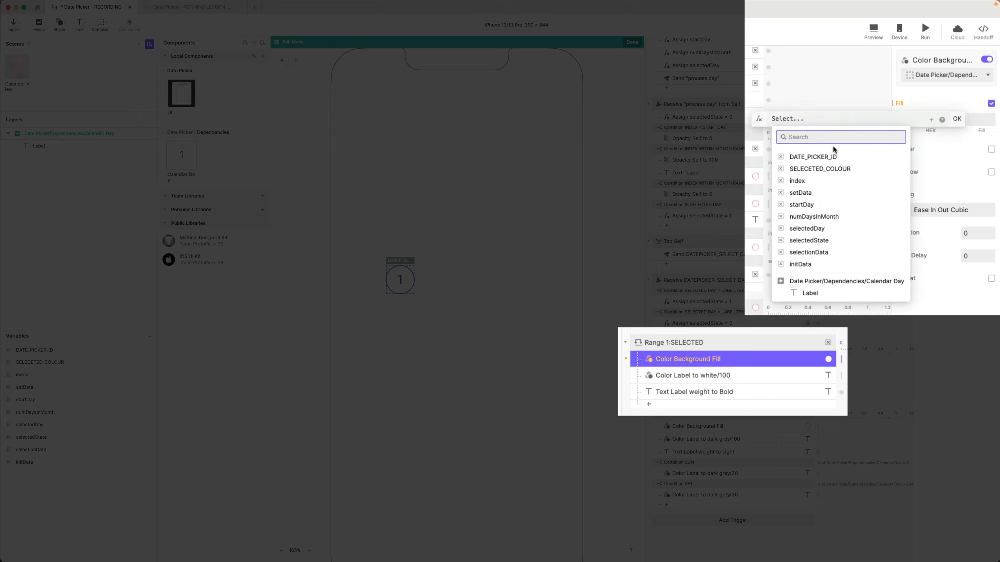
click(834, 169)
click(957, 119)
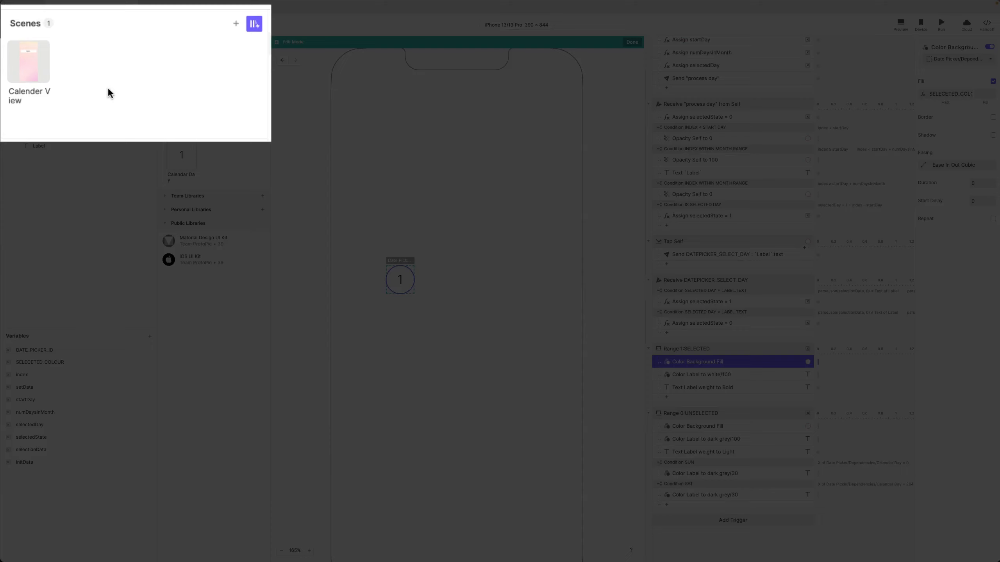
Return to the Calender View scene and open its preview.
click(17, 72)
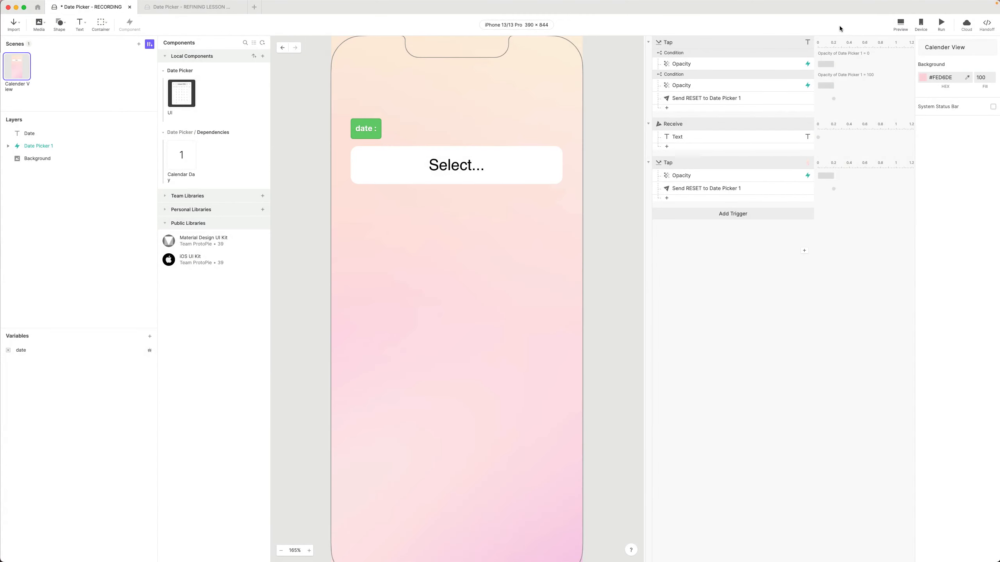
click(899, 24)
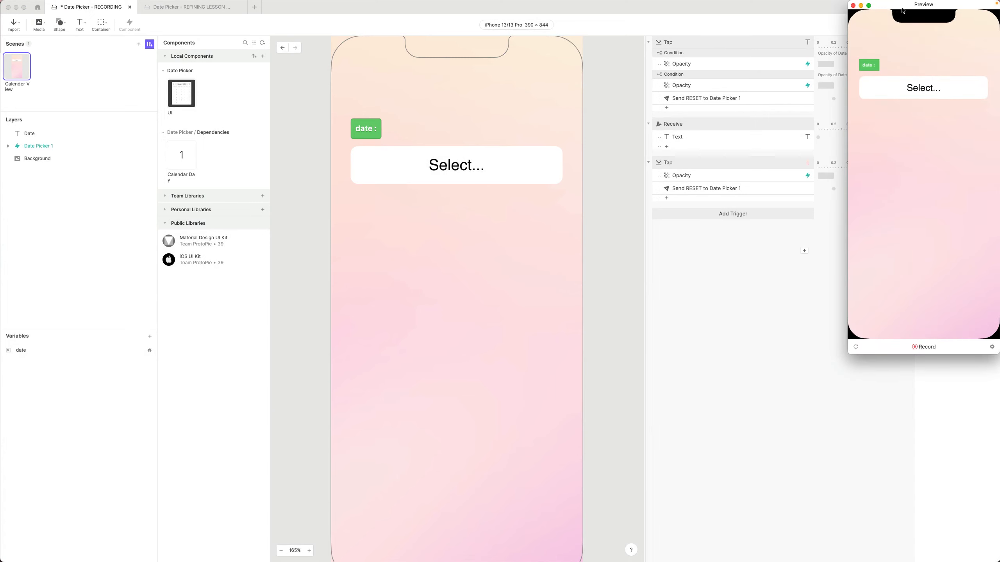
Test the date picker in the preview by opening the calendar and selecting a day, restart and reopen it, and close the preview.
drag(899, 7, 485, 107)
click(528, 194)
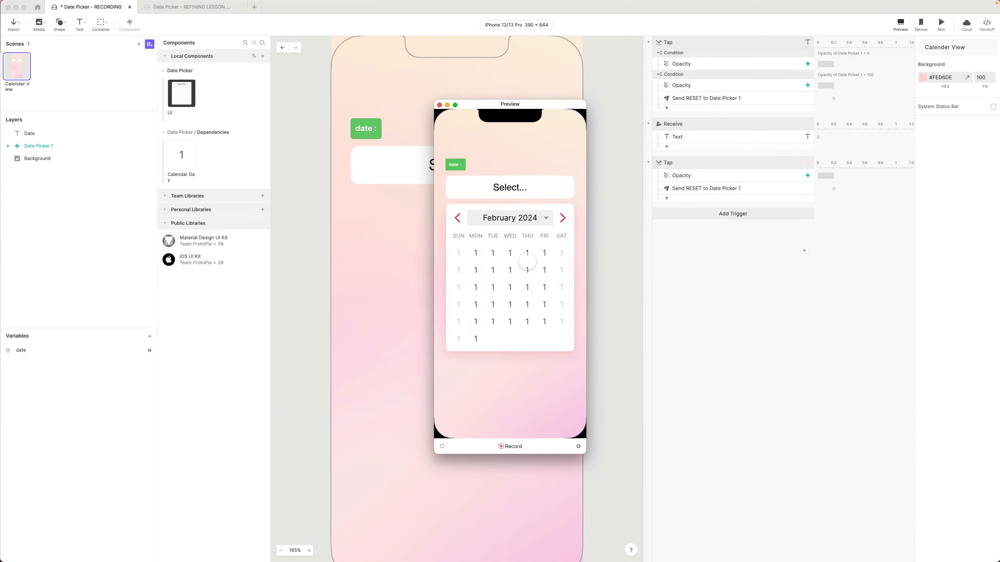
click(527, 287)
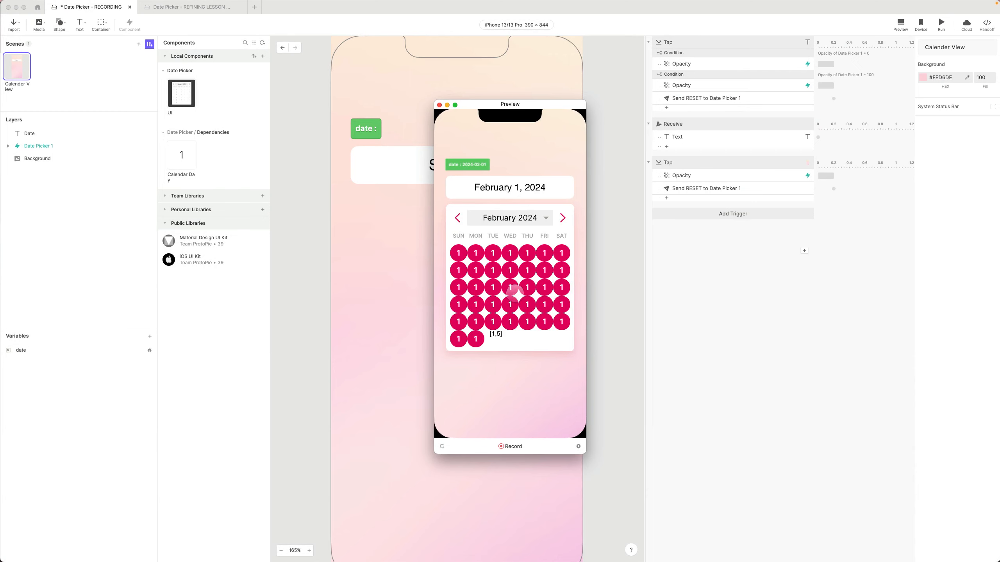
click(442, 448)
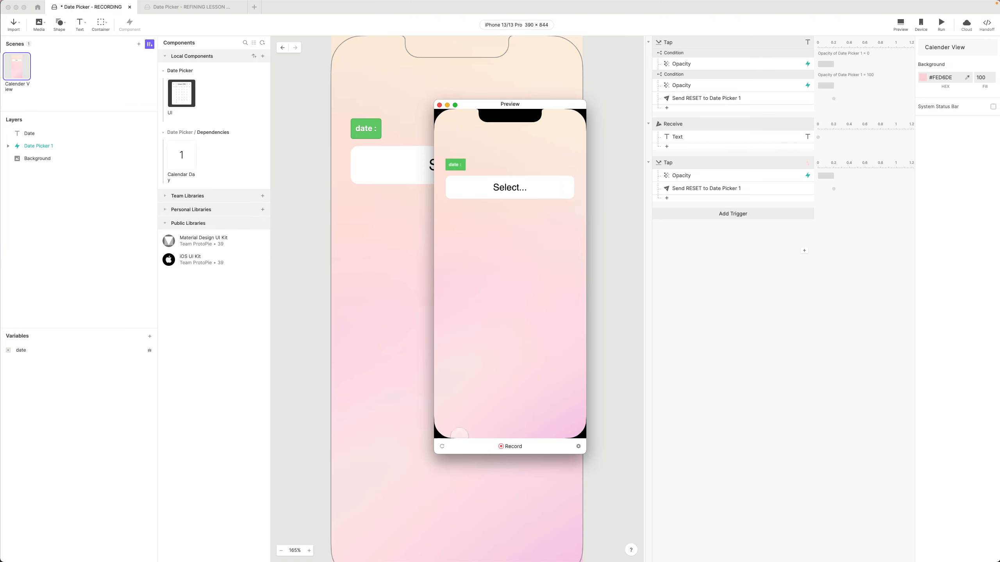
click(511, 188)
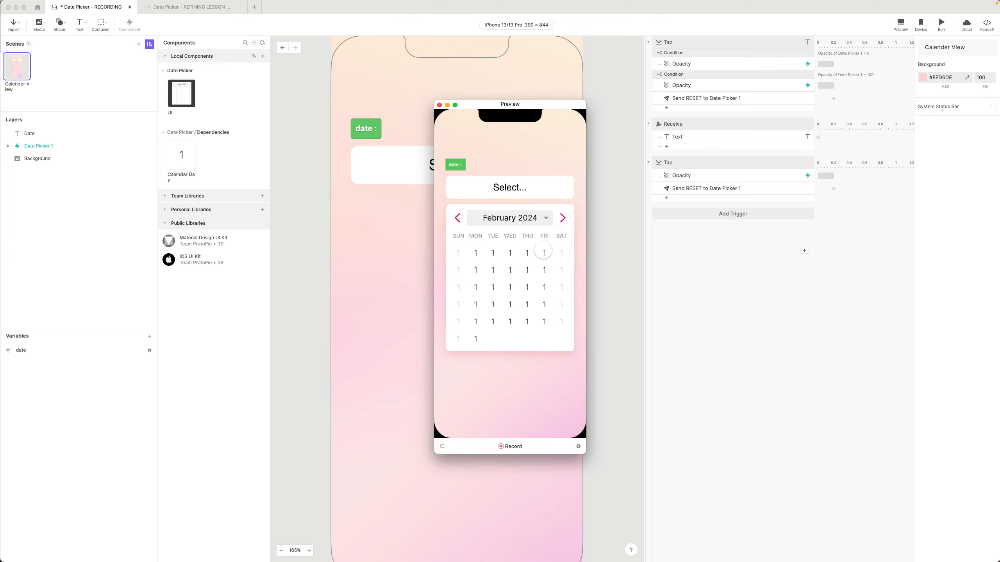
click(440, 105)
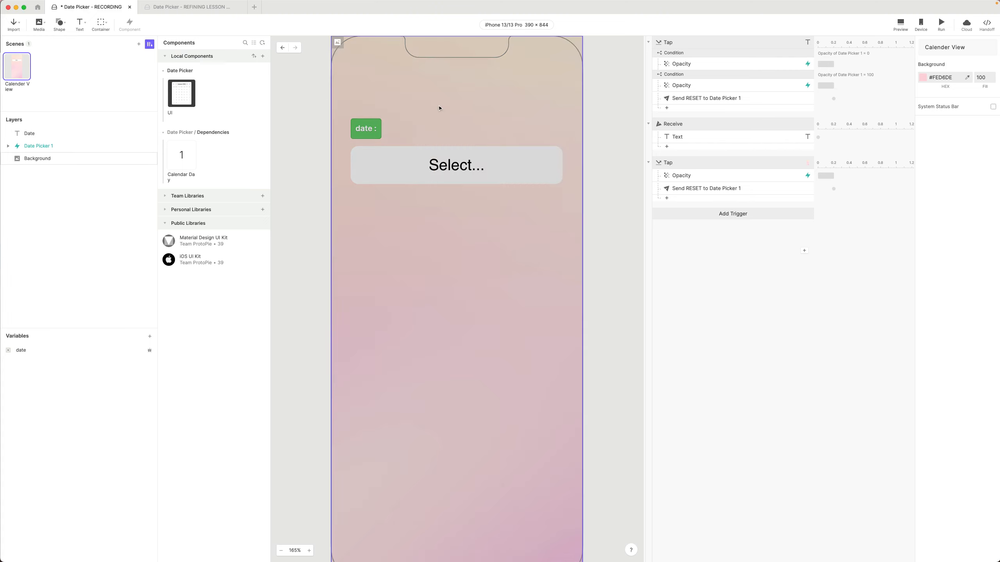
Open the Date Picker UI component and examine the order of the Start trigger's Send responses and the Receive "initialize" trigger.
click(183, 91)
double_click(184, 93)
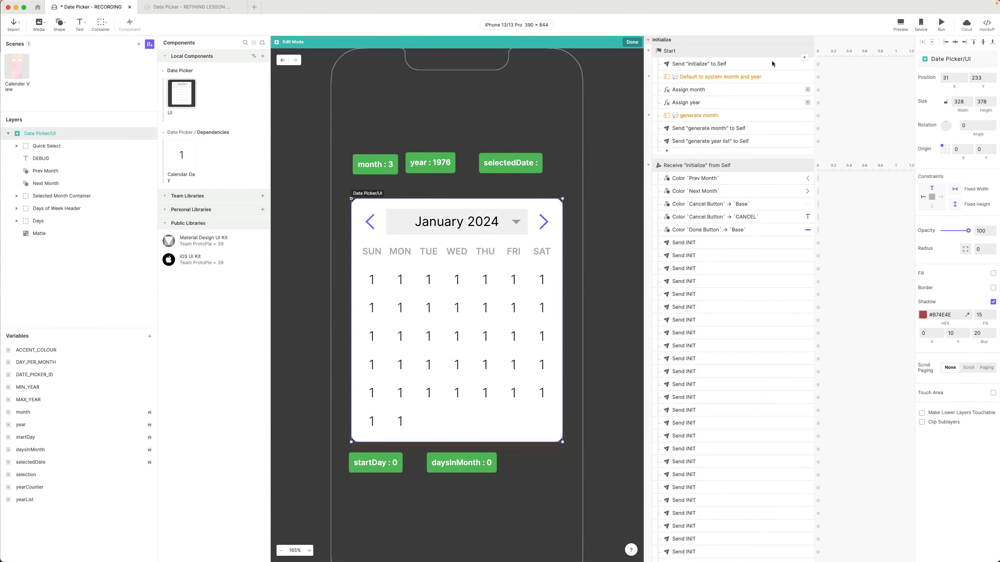
click(746, 64)
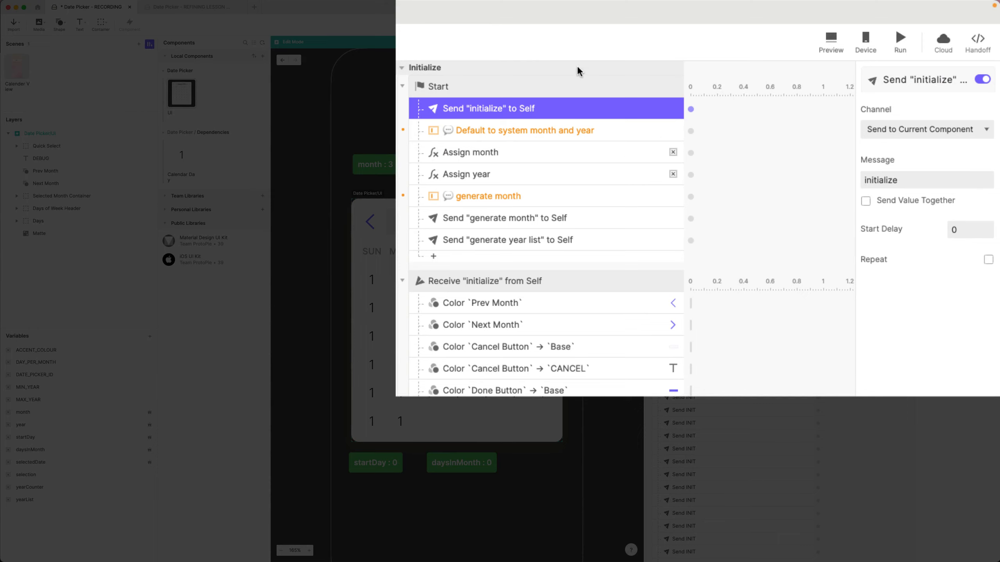
click(522, 223)
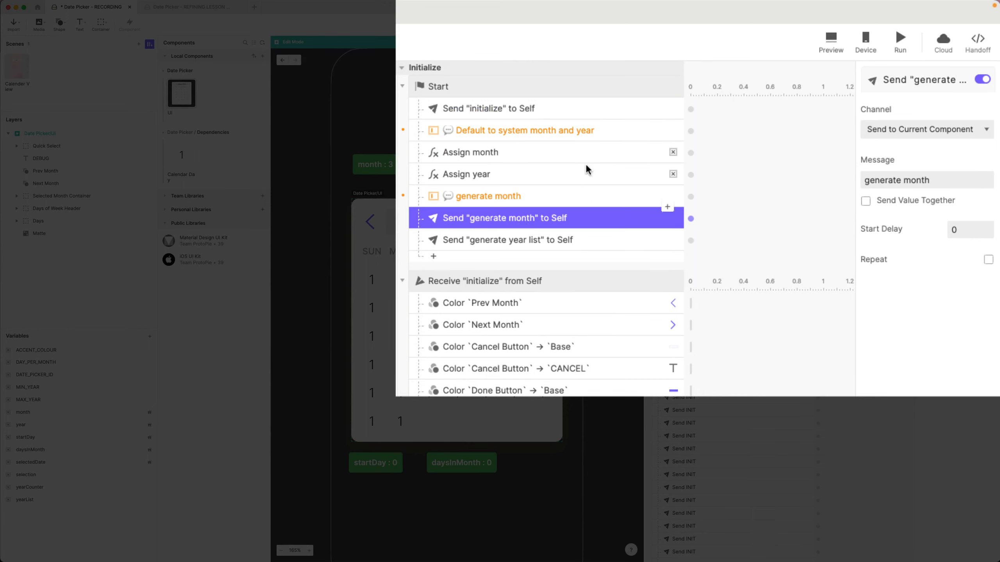
click(541, 106)
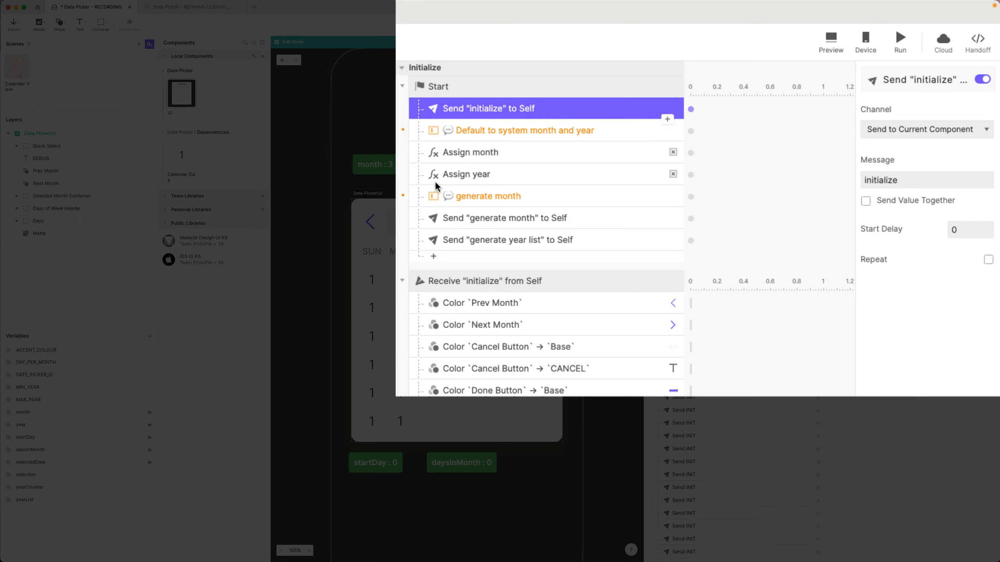
click(534, 282)
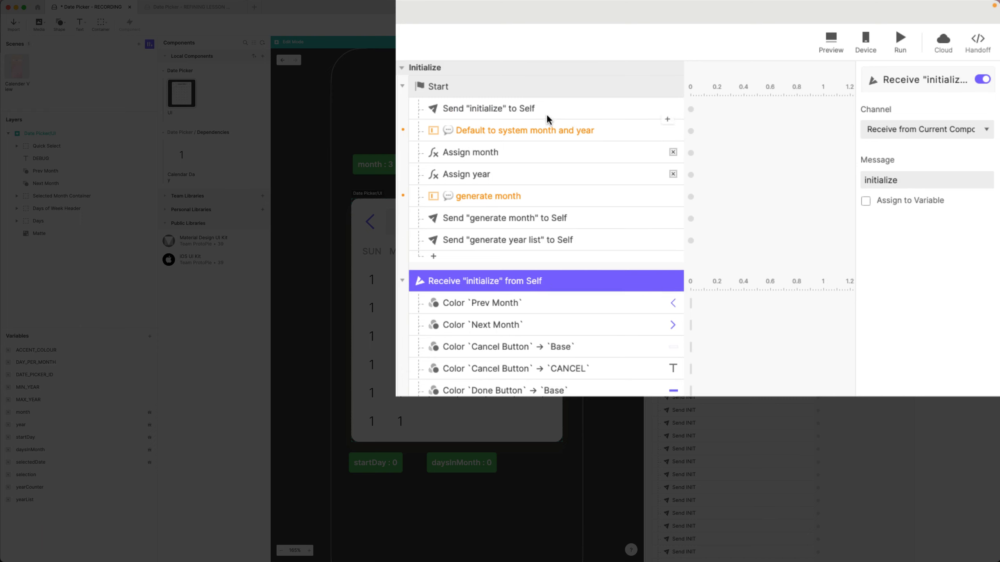
click(534, 109)
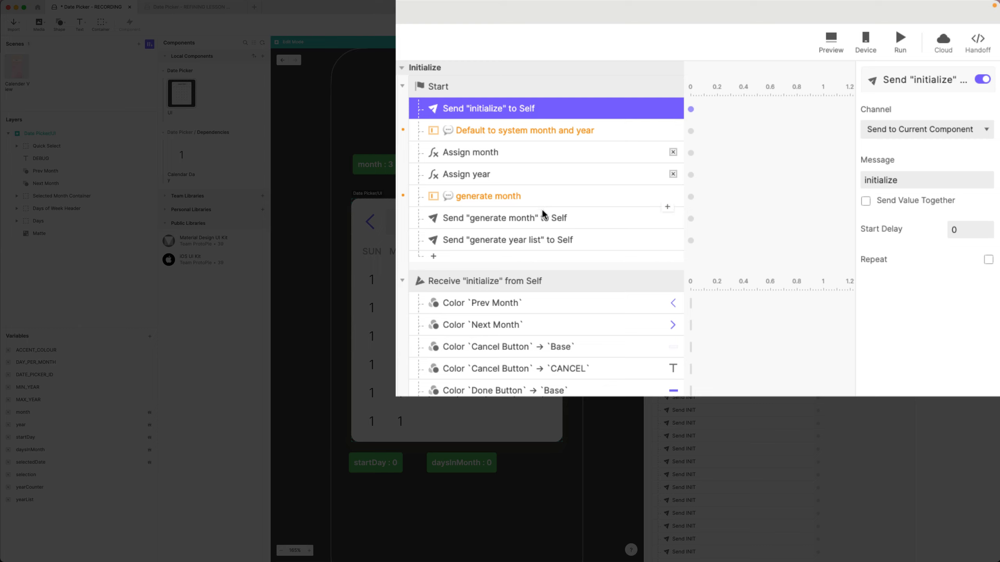
click(563, 219)
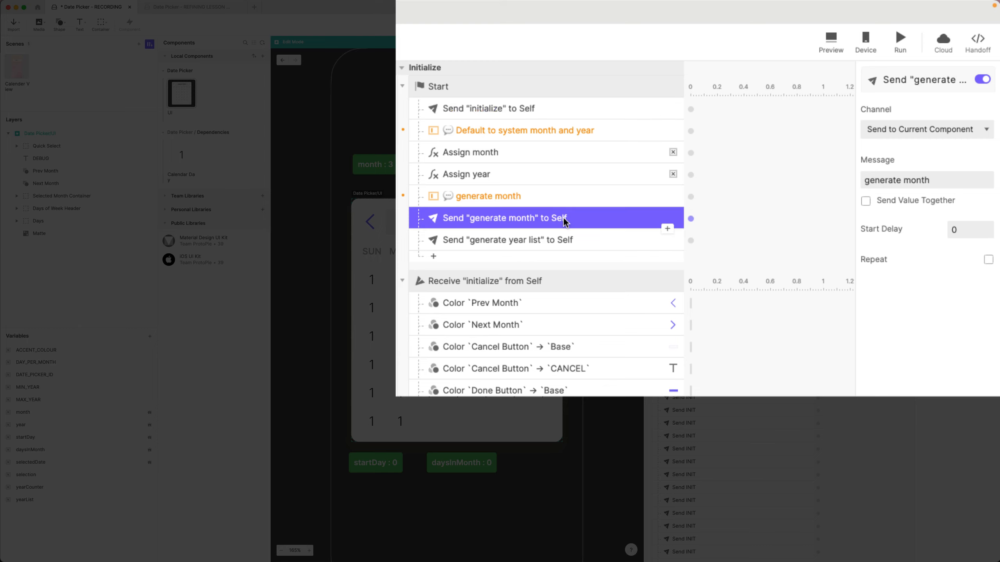
click(571, 280)
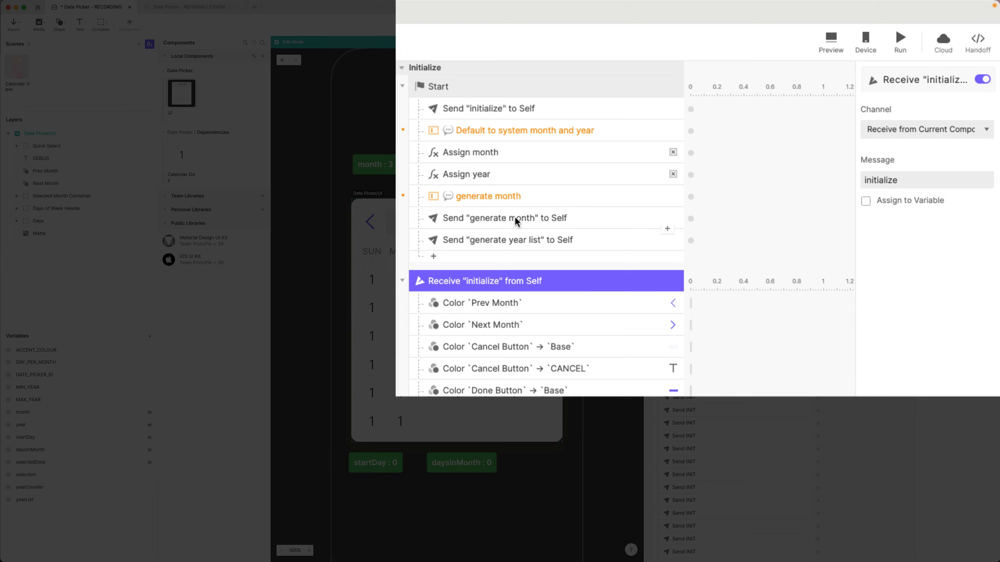
Move the Send "generate year list" response directly below Send "initialize" in the Start trigger.
click(527, 220)
click(540, 239)
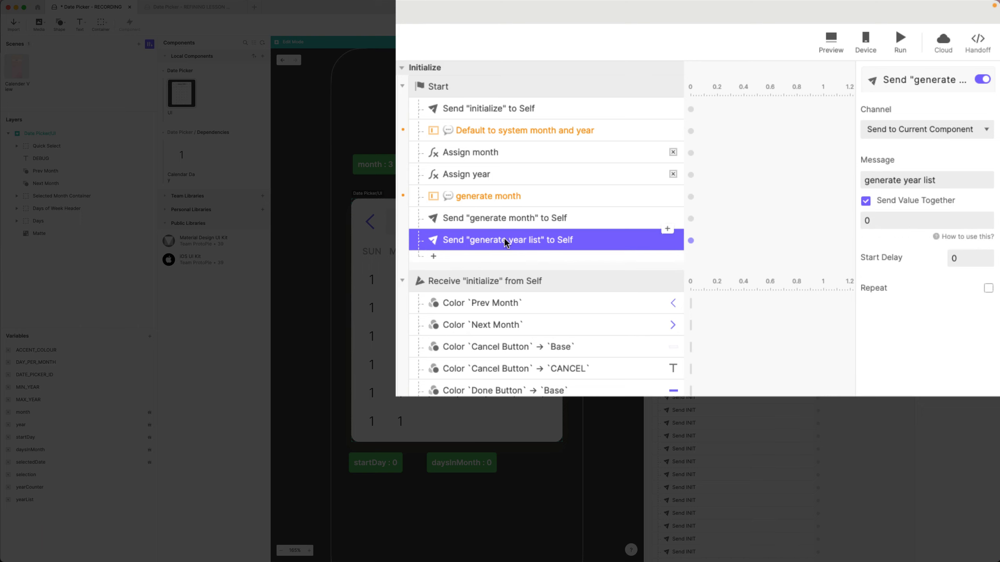
drag(504, 237, 503, 119)
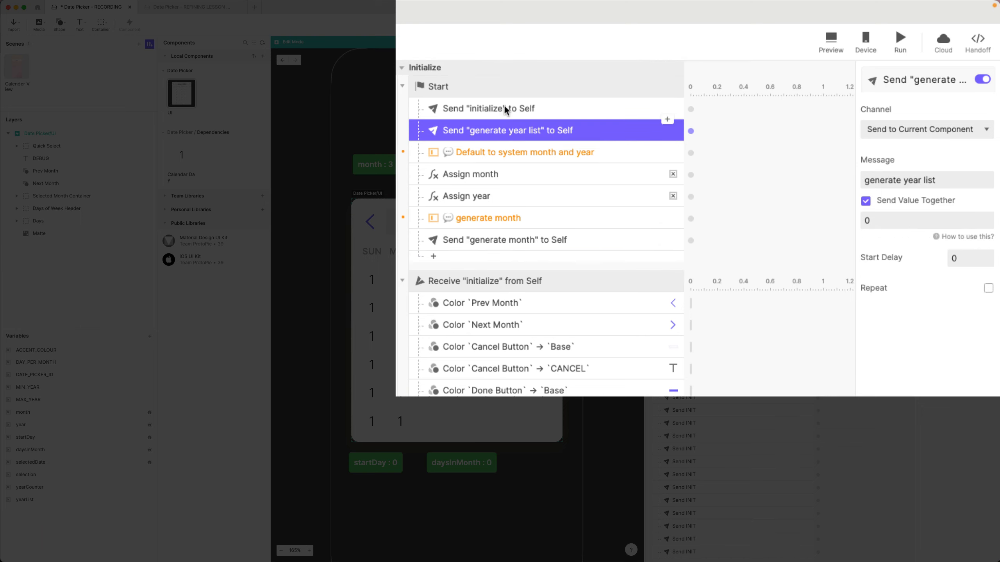
Copy the "Default to system month and year" comment to the beginning of the Start trigger and rename the copy "initial setup".
click(513, 108)
click(512, 129)
click(506, 106)
click(509, 130)
click(496, 152)
key(ctrl+c)
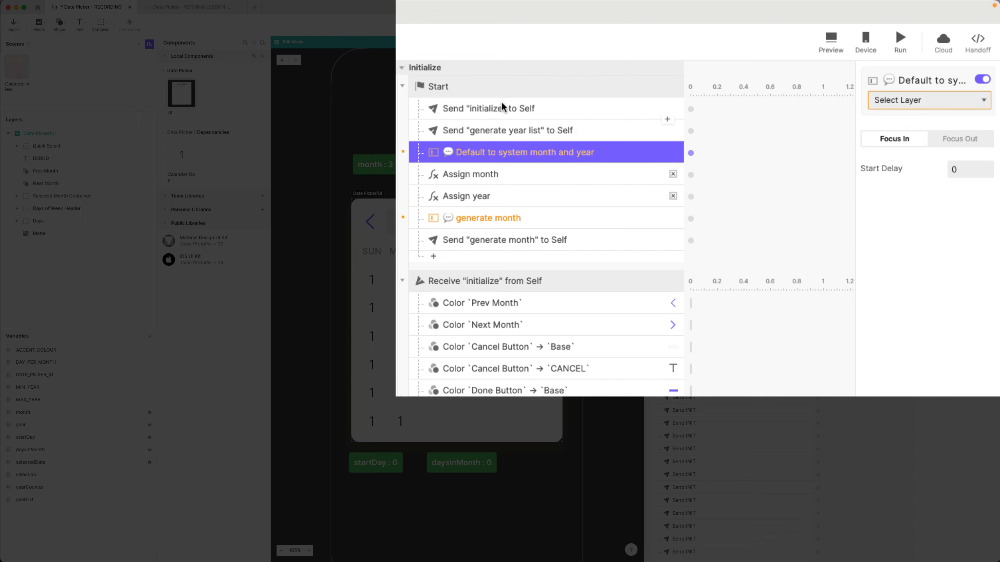
click(500, 89)
key(ctrl+v)
double_click(487, 106)
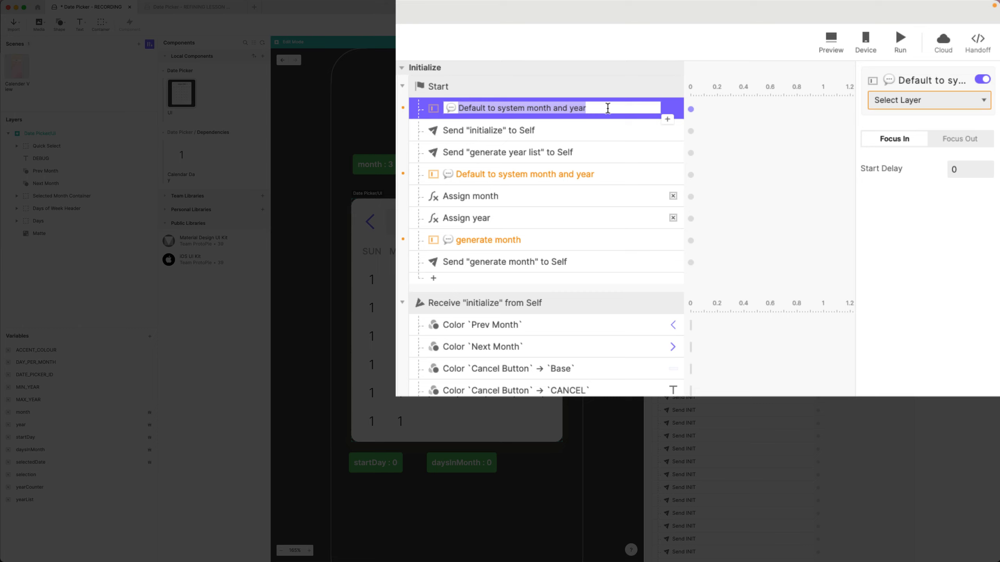
text(initial set)
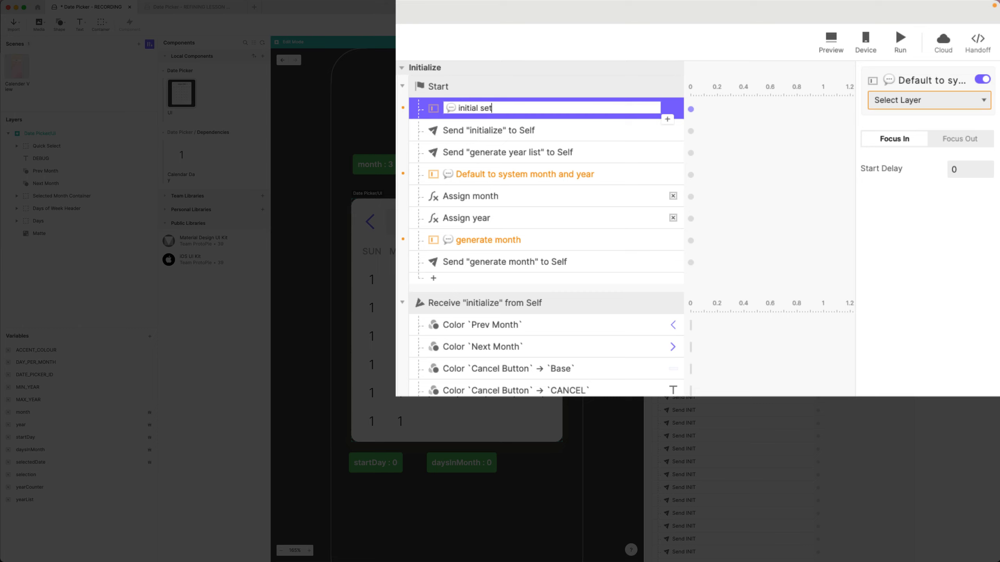
text(up)
key(Return)
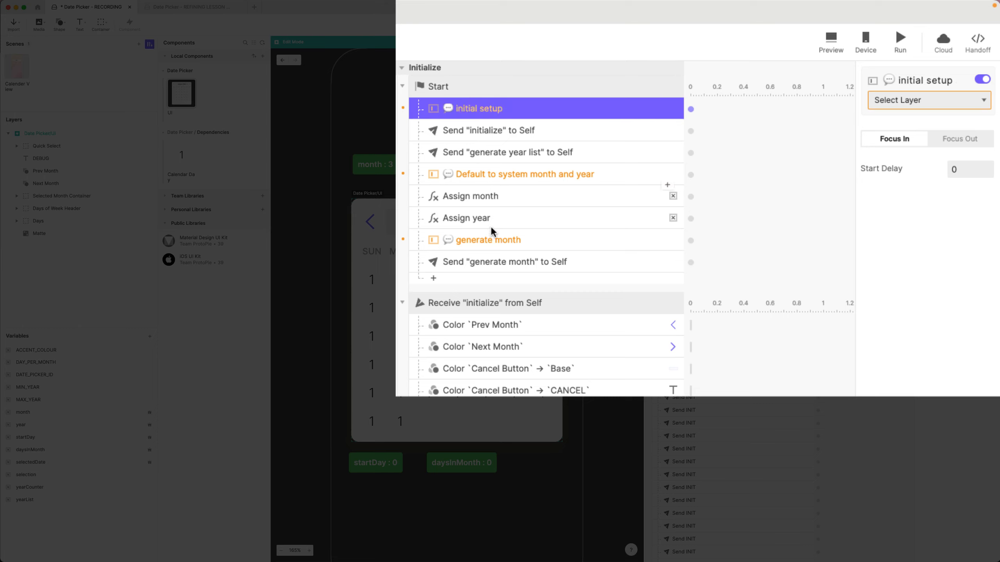
Set the start delay of the Send "generate month" response in the Start trigger to 0.1.
click(522, 263)
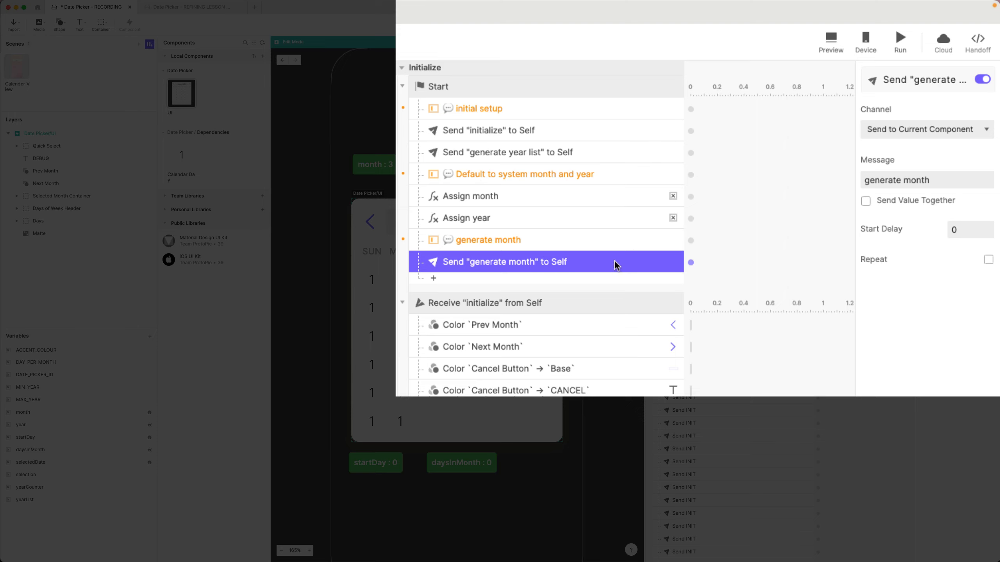
click(959, 230)
text(.1)
key(Return)
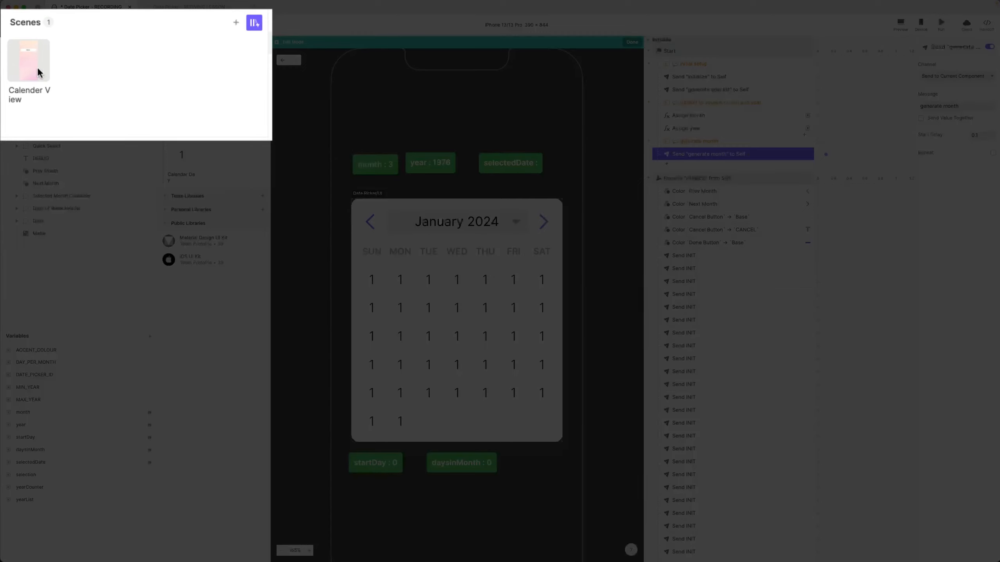
Preview the Calender View scene and test the calendar by selecting February 21, 15 and 9.
click(27, 69)
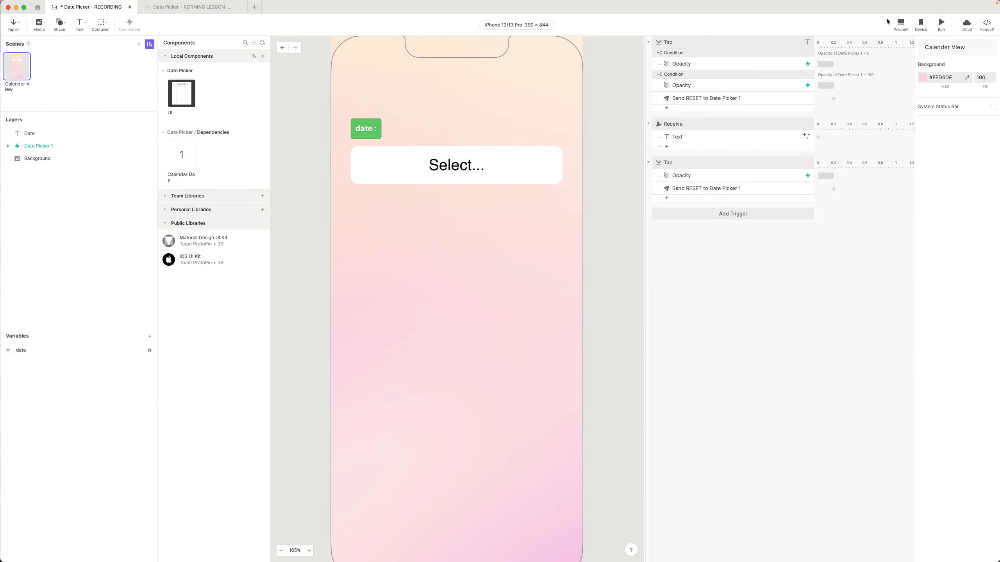
click(899, 24)
drag(888, 5, 574, 69)
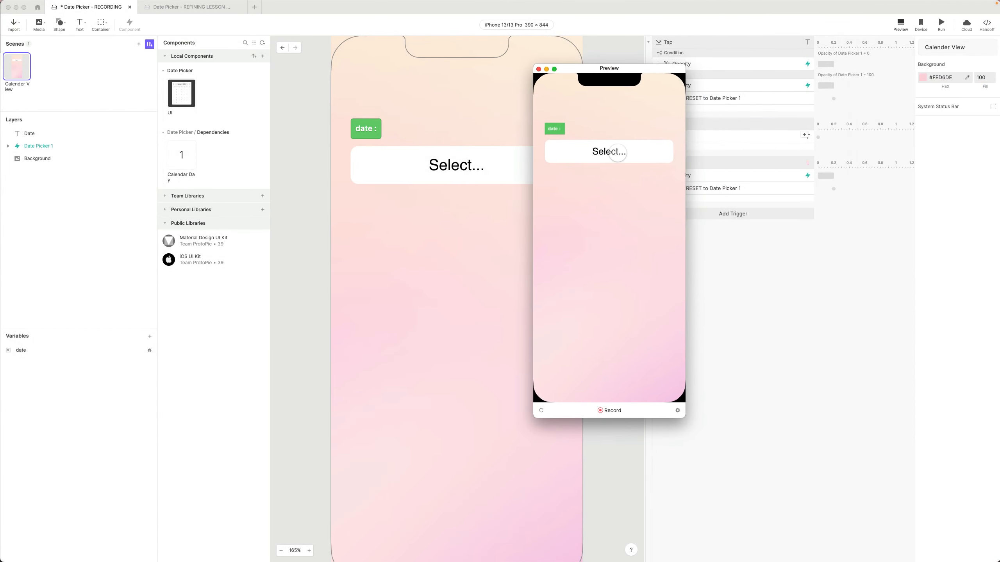
click(616, 152)
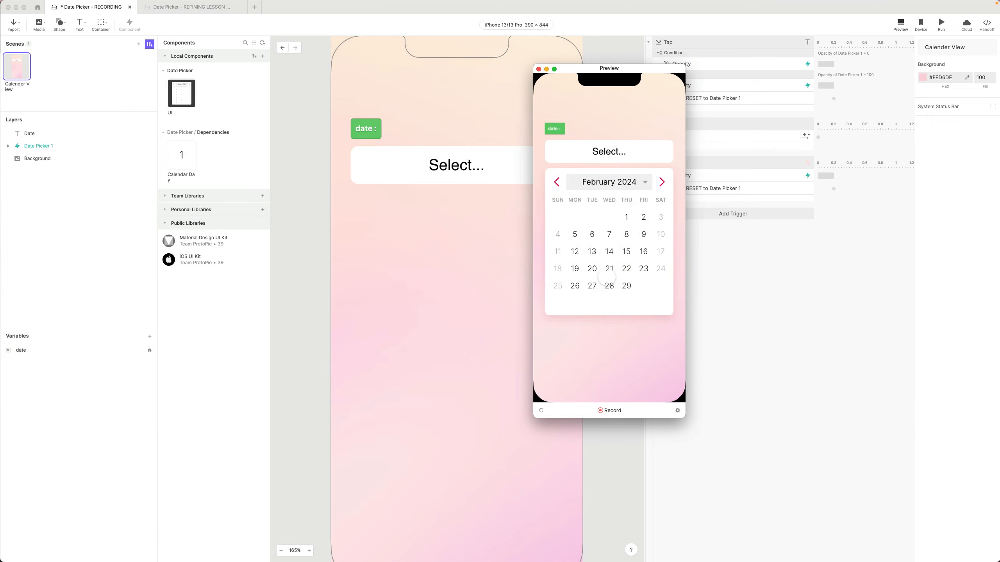
click(609, 269)
click(626, 251)
click(643, 234)
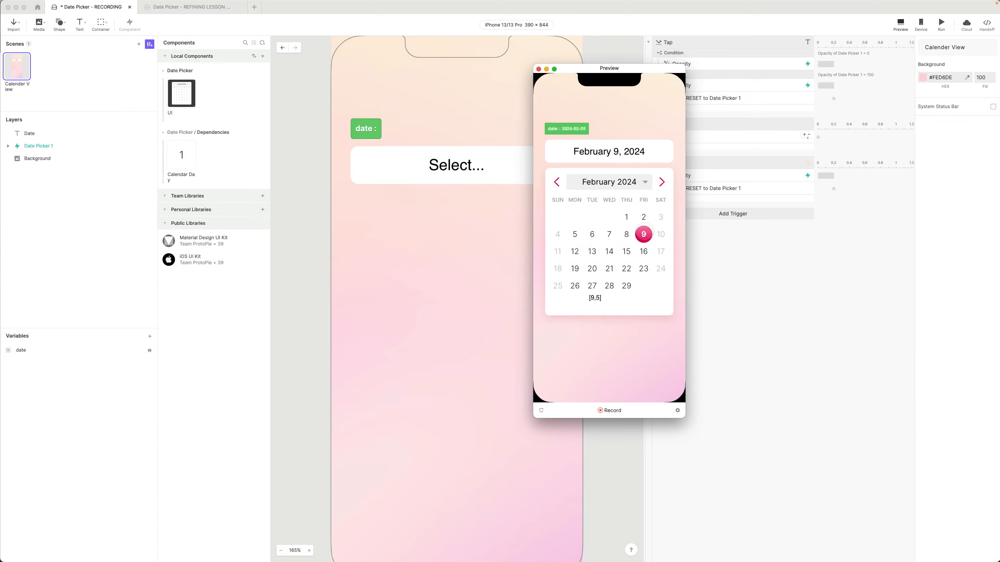
Test selecting the 19th, 11th and 13th in March 2024, and restart the preview to recheck the calendar before closing it.
click(662, 182)
click(592, 269)
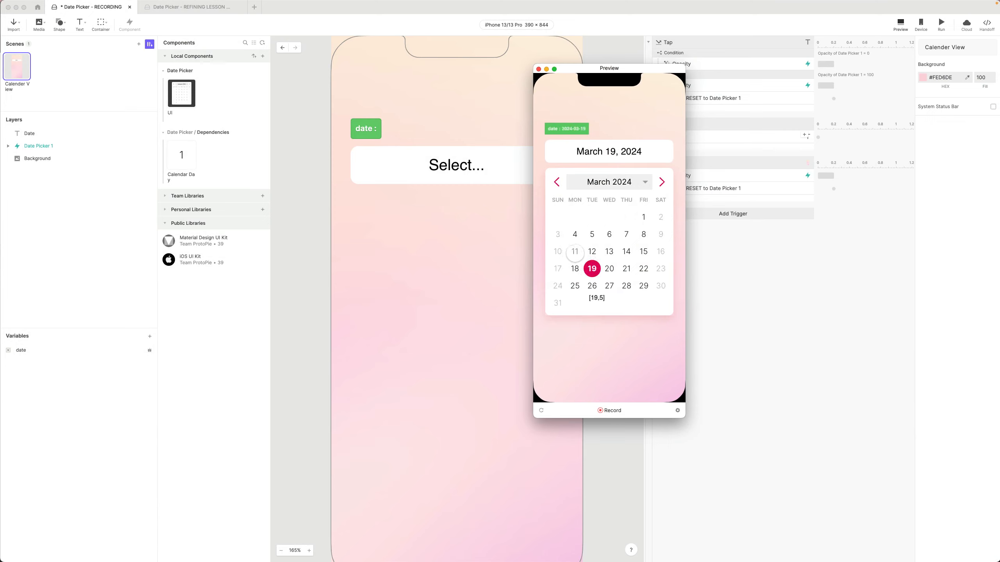
click(575, 251)
click(608, 251)
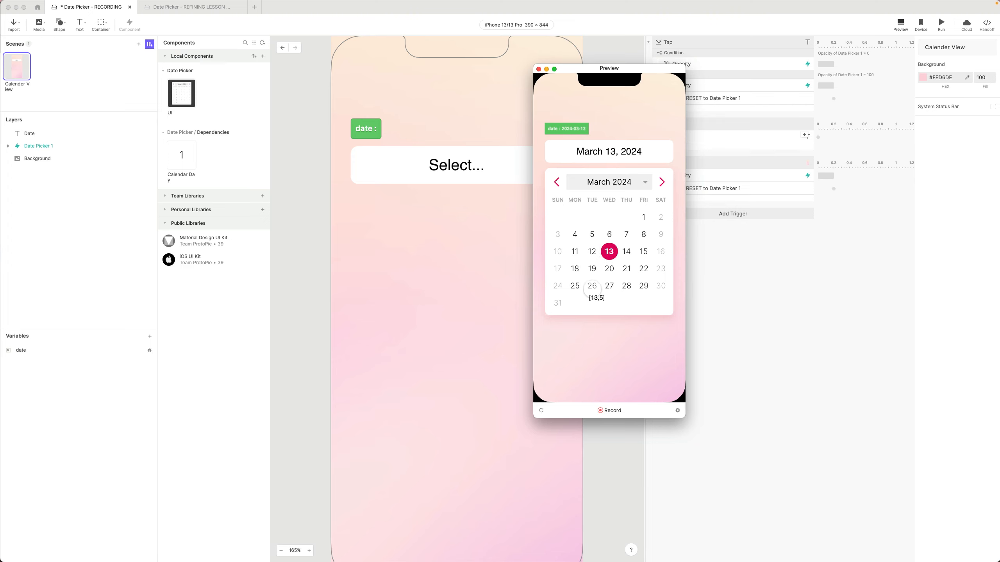
click(542, 411)
click(597, 151)
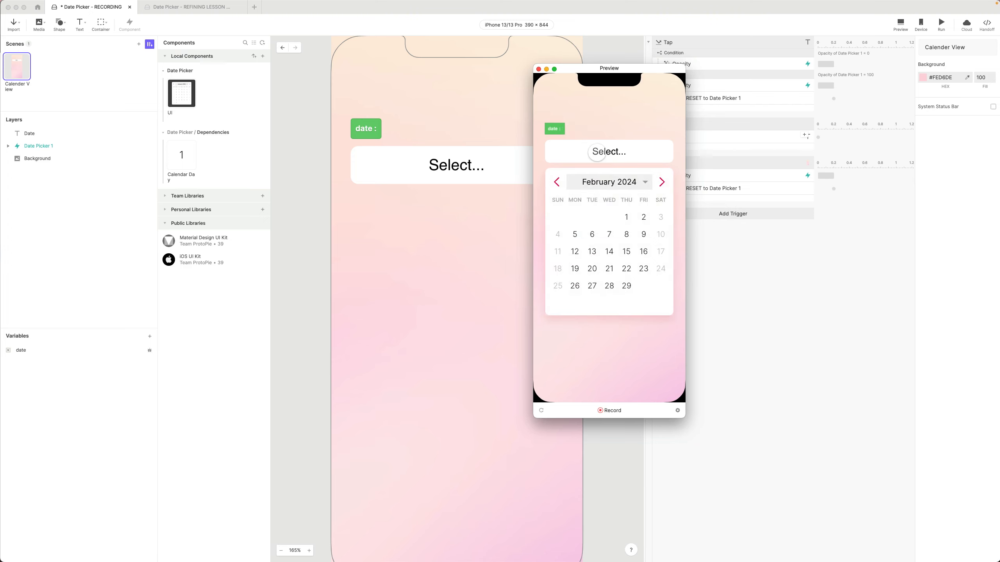
click(538, 69)
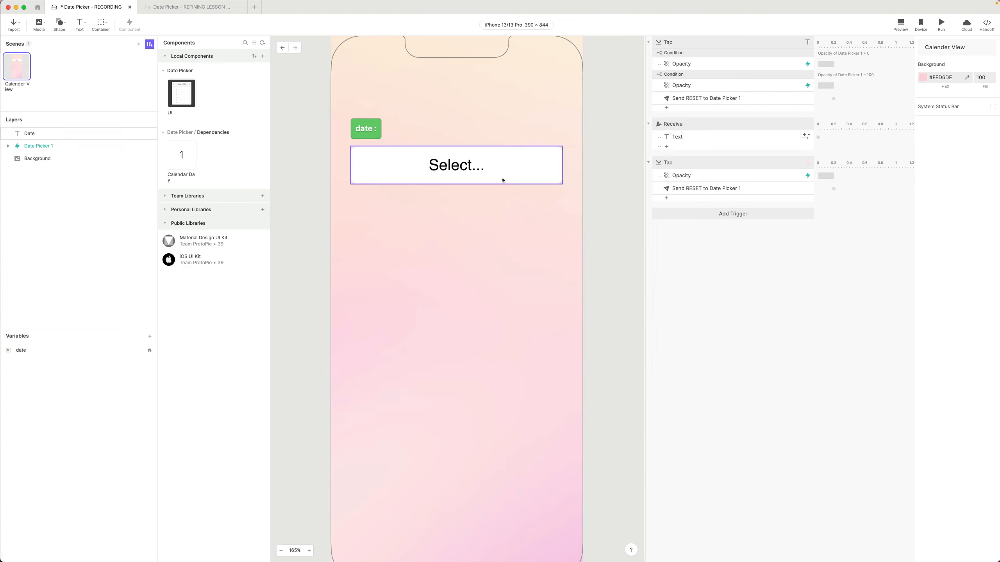
Set the opacity of the Date Picker 1 layer in the Calender View scene to 100.
double_click(181, 93)
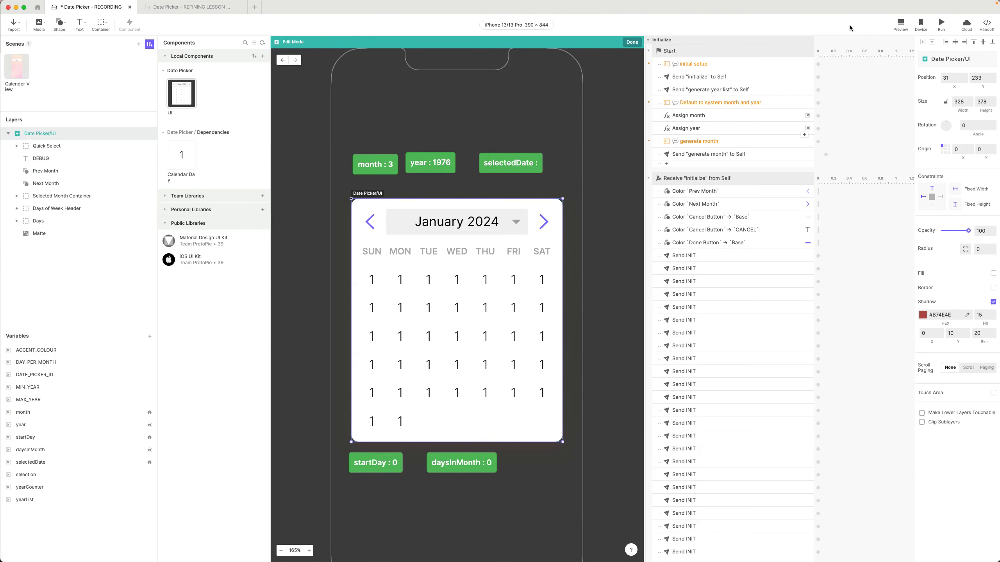
click(23, 72)
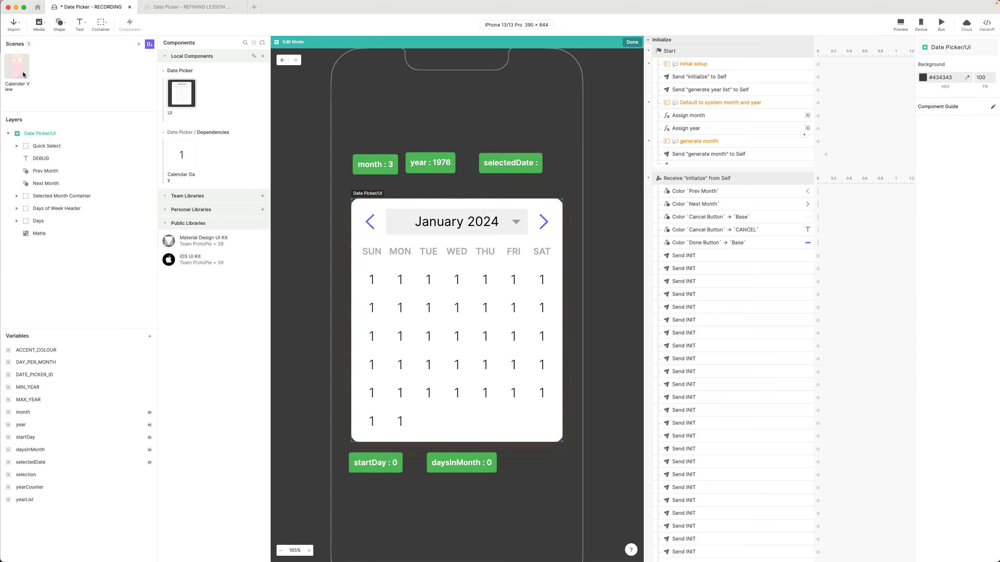
click(111, 144)
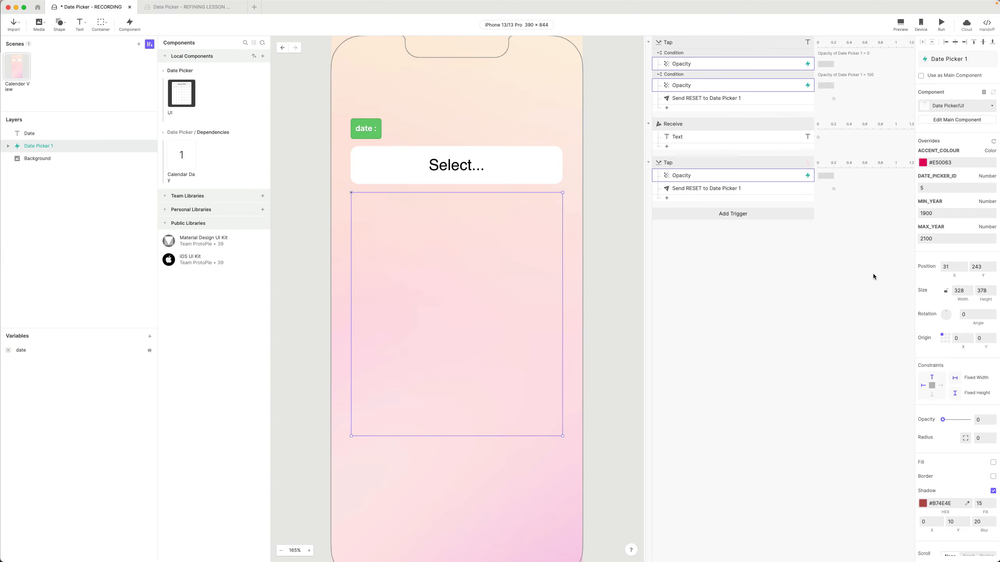
drag(902, 420, 973, 418)
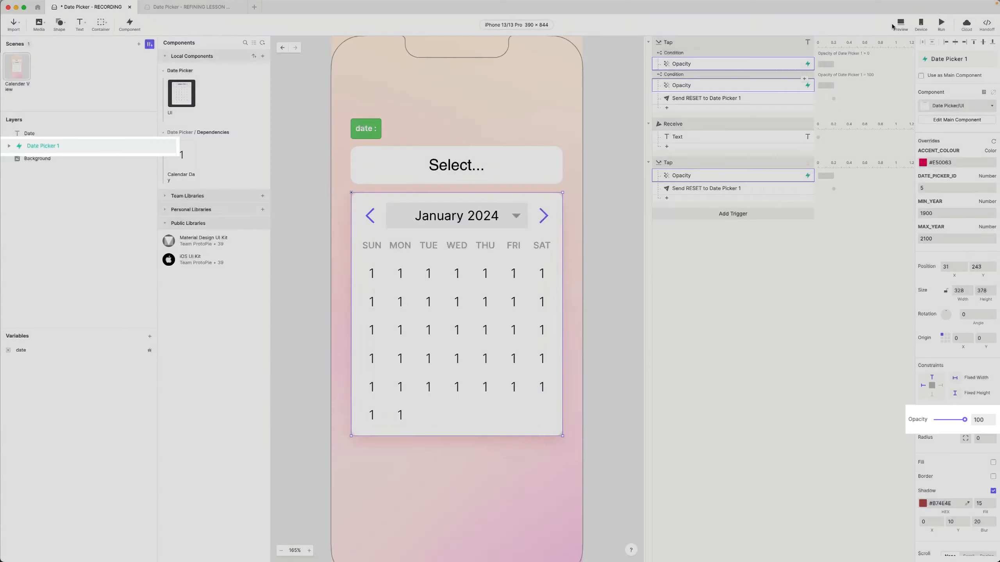
Preview the scene with the calendar shown from the start, restart it to check how the days load, and close the preview.
click(900, 24)
drag(857, 349, 697, 390)
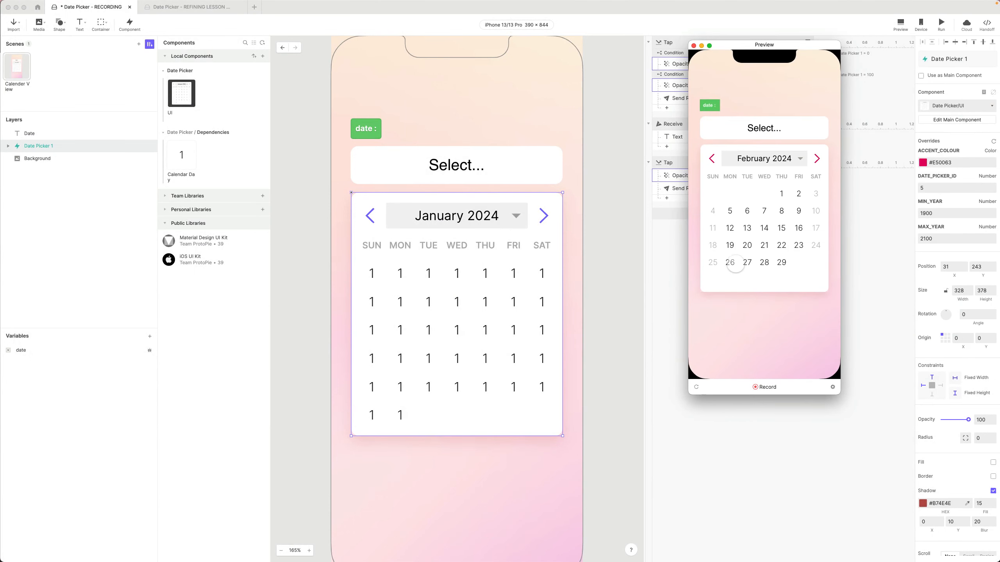
click(695, 388)
click(693, 45)
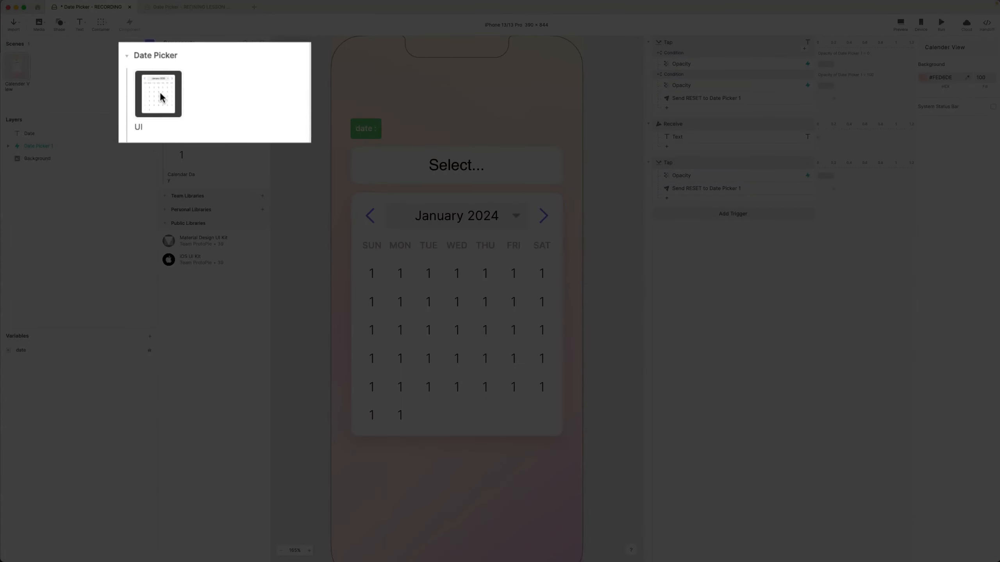
Open the Date Picker UI component for editing and rename its Start trigger to "Start (After Jump)".
click(183, 95)
double_click(182, 94)
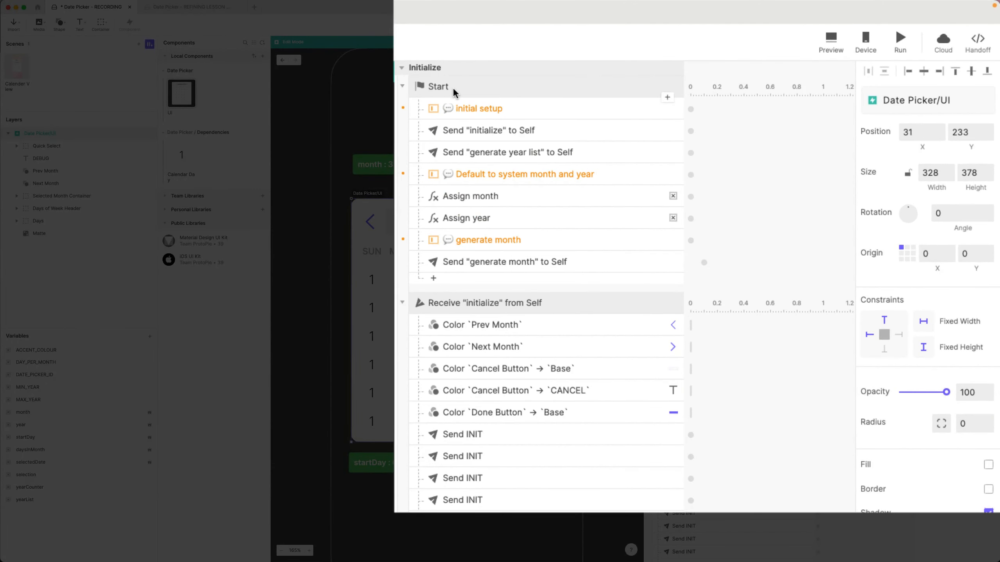
click(507, 79)
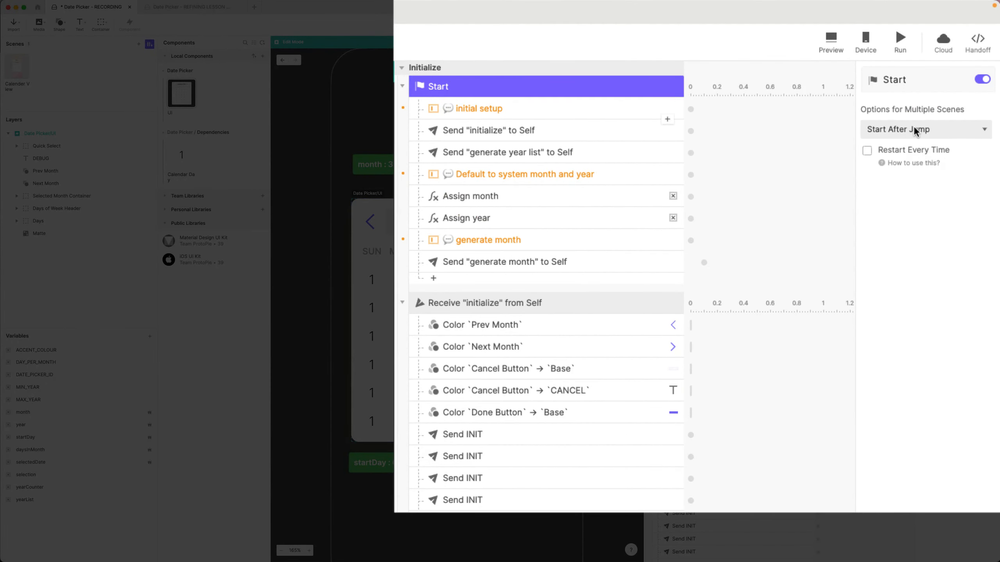
double_click(441, 86)
text((After )
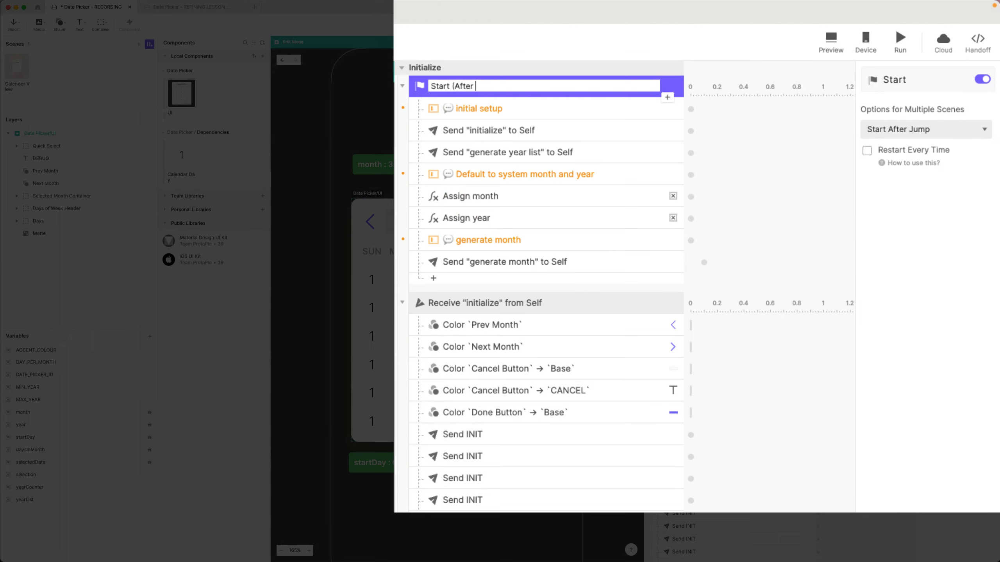
text(Jump))
key(Return)
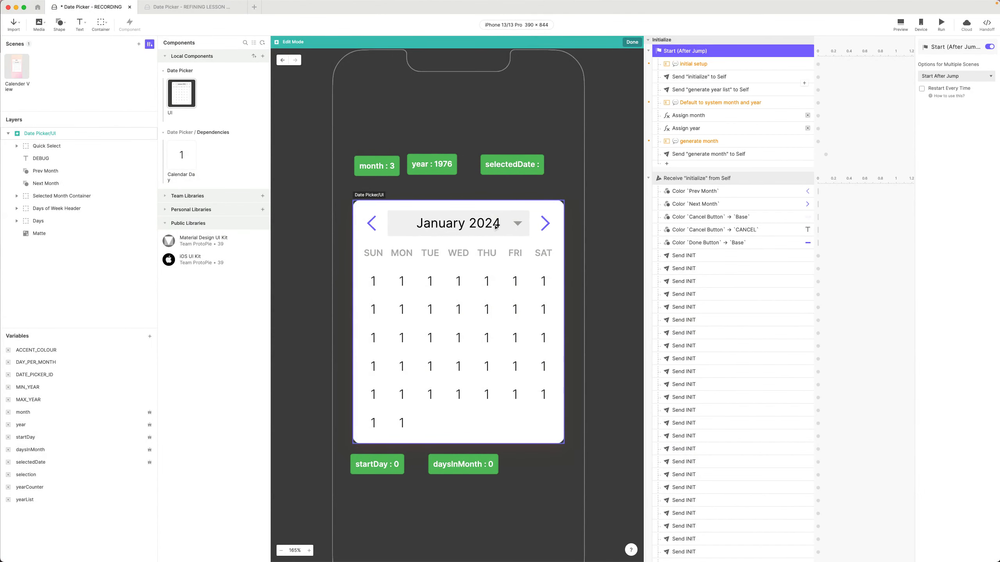
Add a second Start trigger to the component's Initialize group and set it to Start With Jump.
click(36, 222)
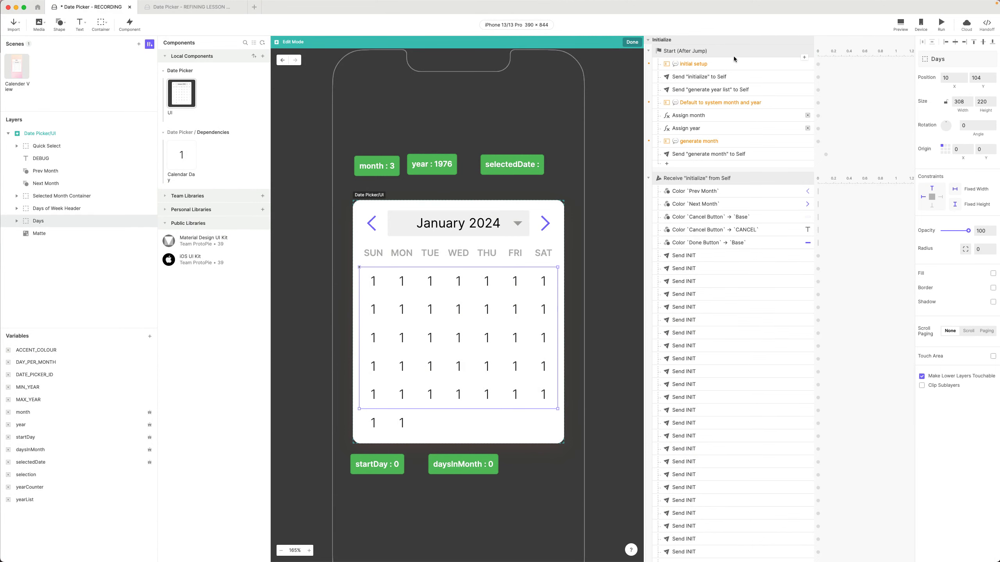
click(713, 51)
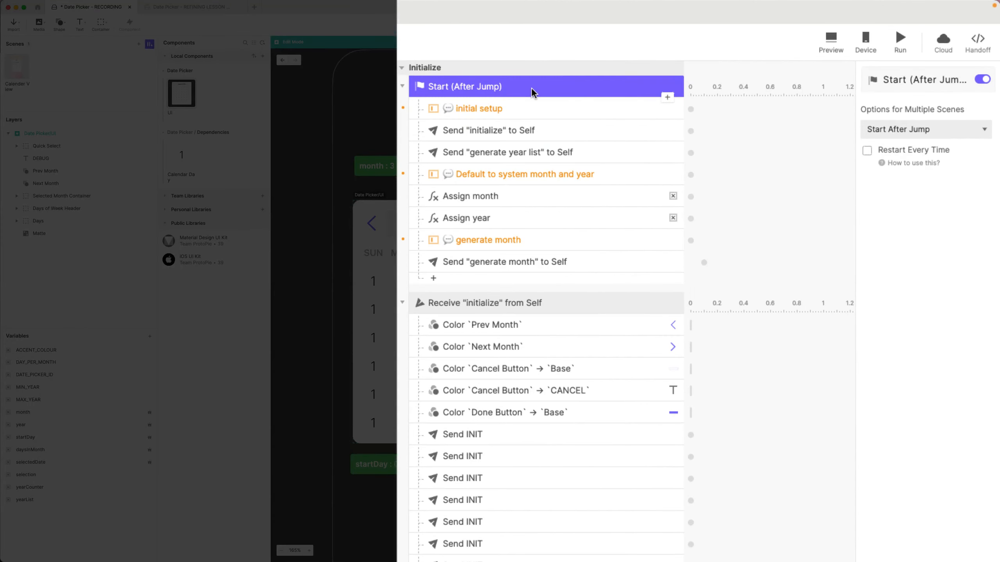
right_click(533, 89)
mouse_move(586, 262)
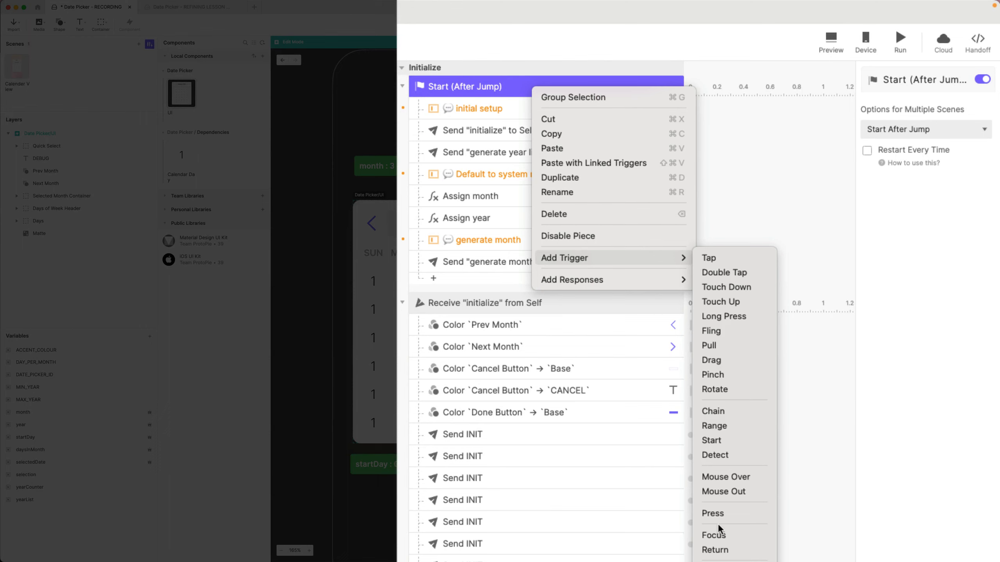
click(715, 442)
click(917, 130)
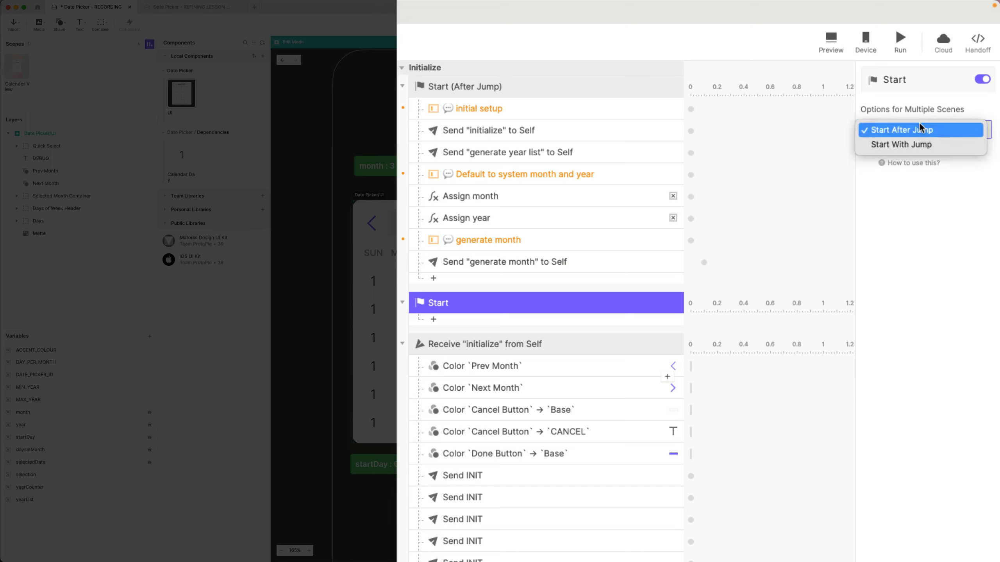
click(911, 148)
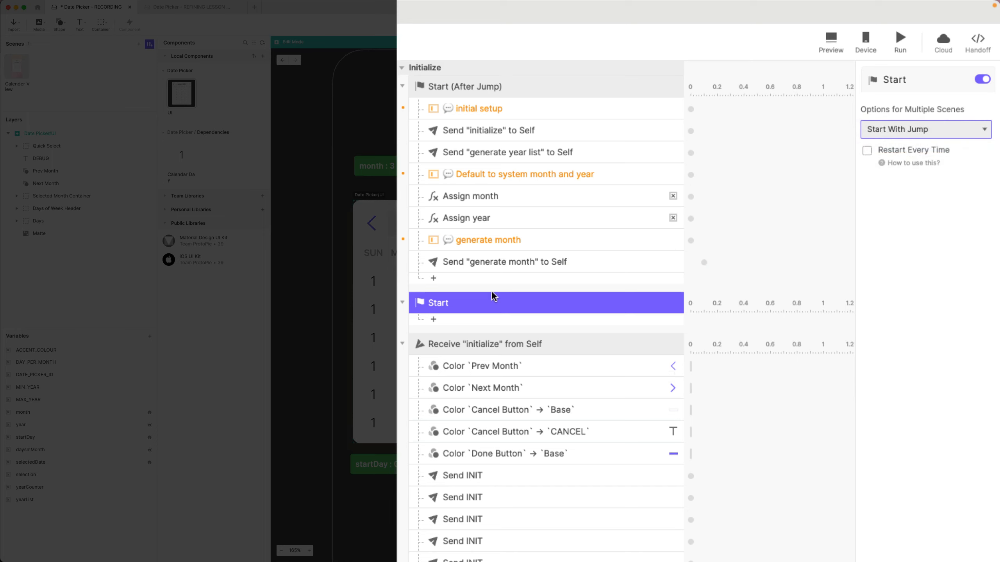
Rename the new Start trigger to "Start (With Jump)" and place it above Start (After Jump).
double_click(436, 306)
key(Right)
text(()
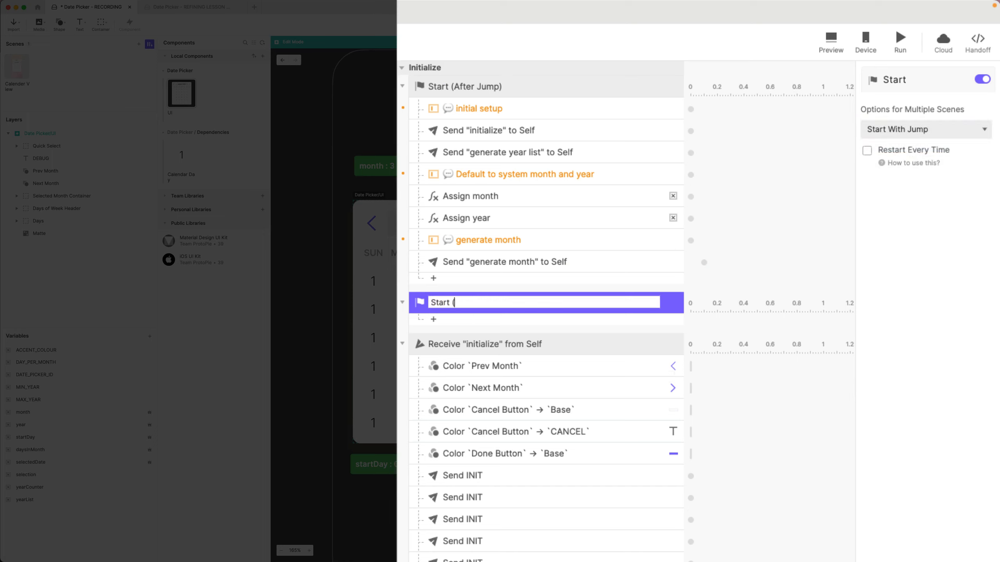
text(With Jump))
key(Return)
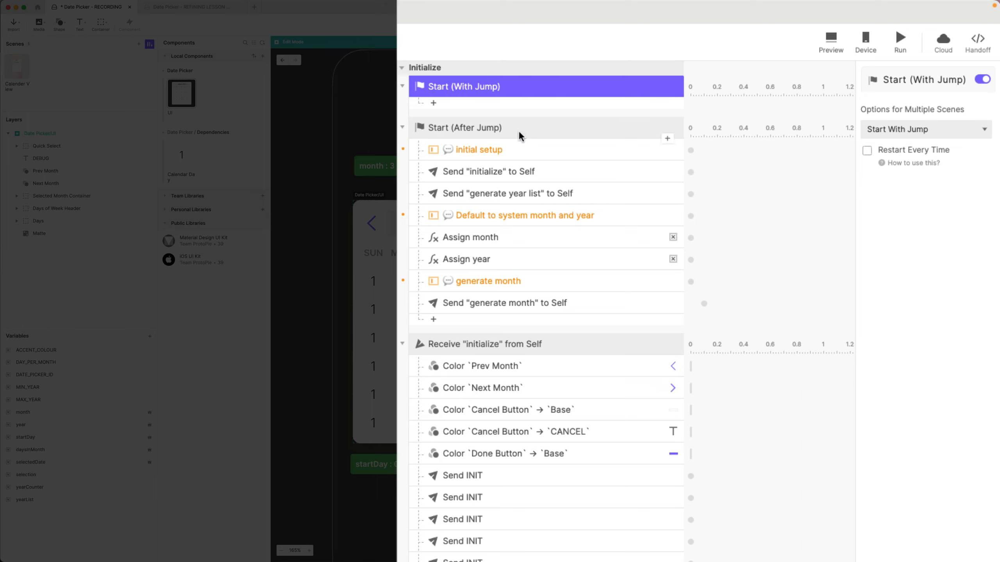
Add a Text response to Start (With Jump) that sets the Selected Month layer's content to the formula "".
click(518, 130)
click(520, 86)
click(464, 104)
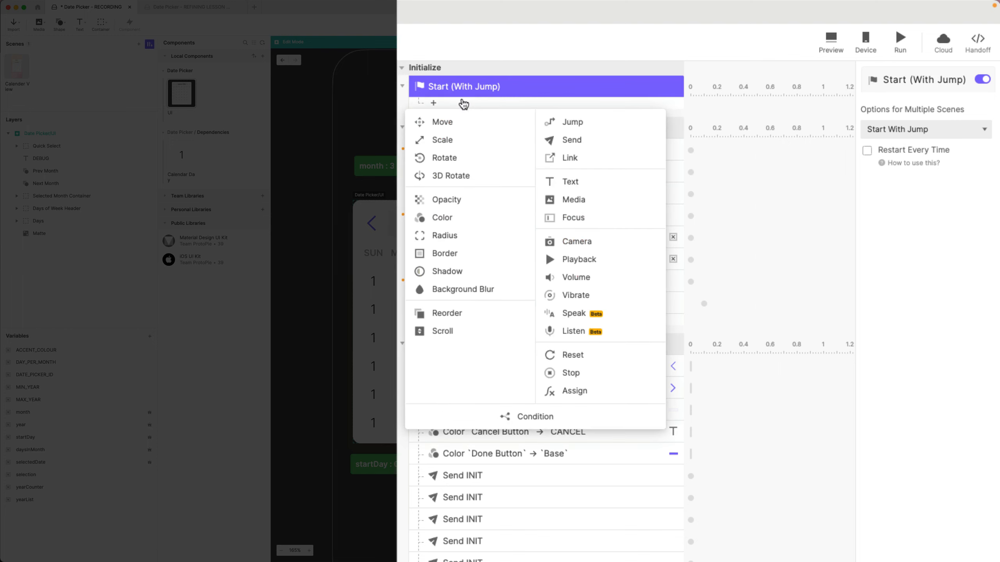
click(573, 184)
click(909, 98)
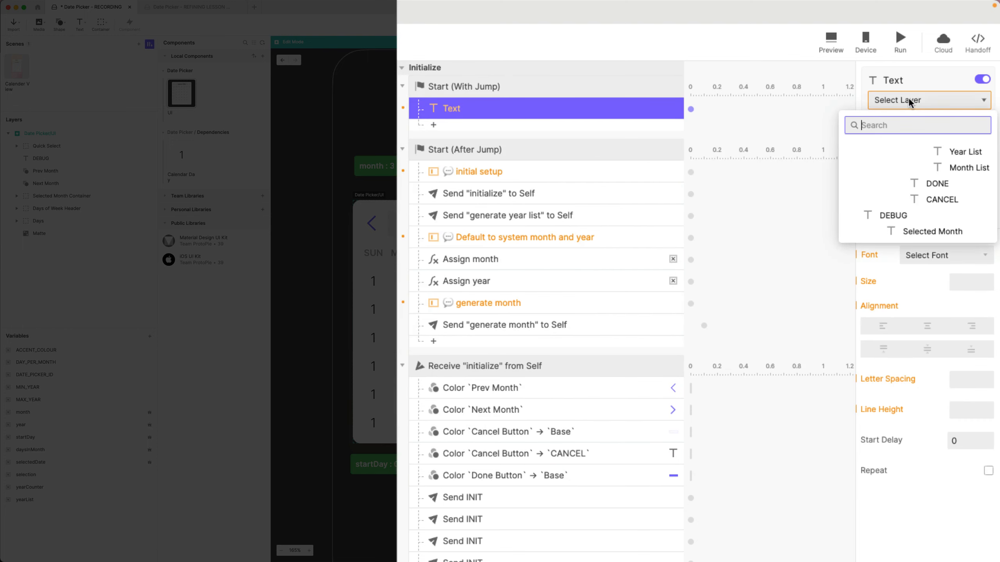
click(945, 231)
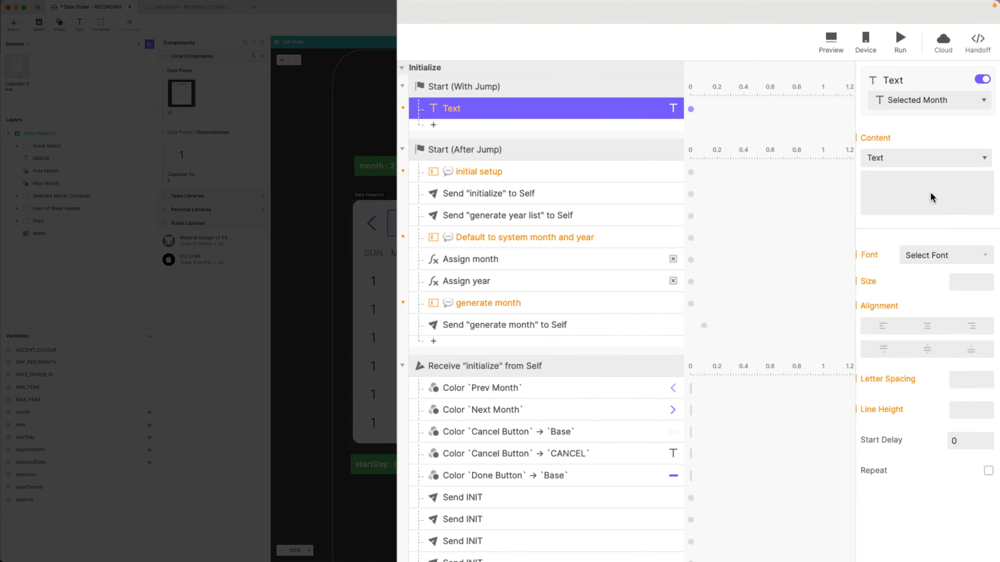
click(911, 158)
click(905, 174)
click(909, 180)
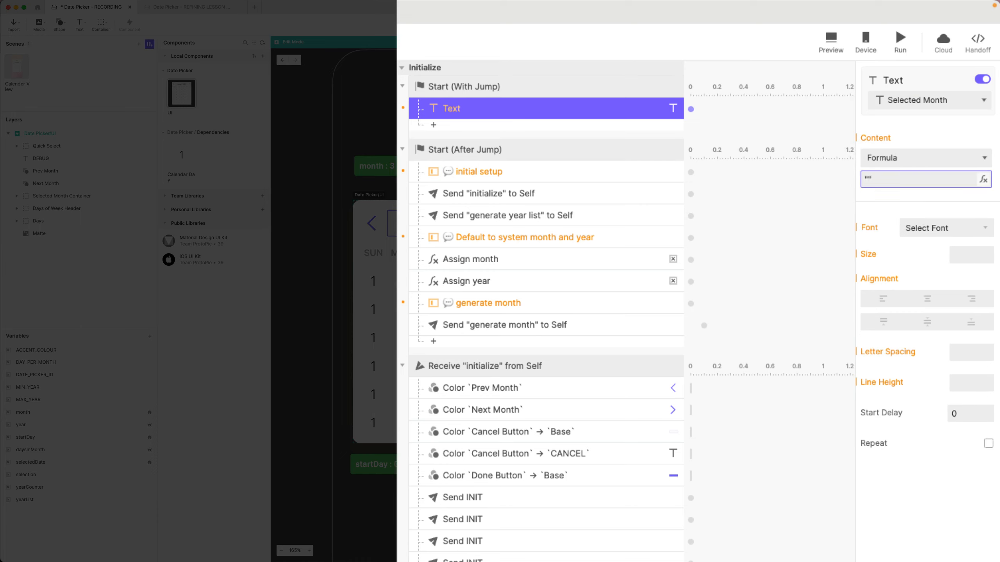
click(958, 546)
Rename the new Text response to "Clear `Selected Month`".
double_click(452, 108)
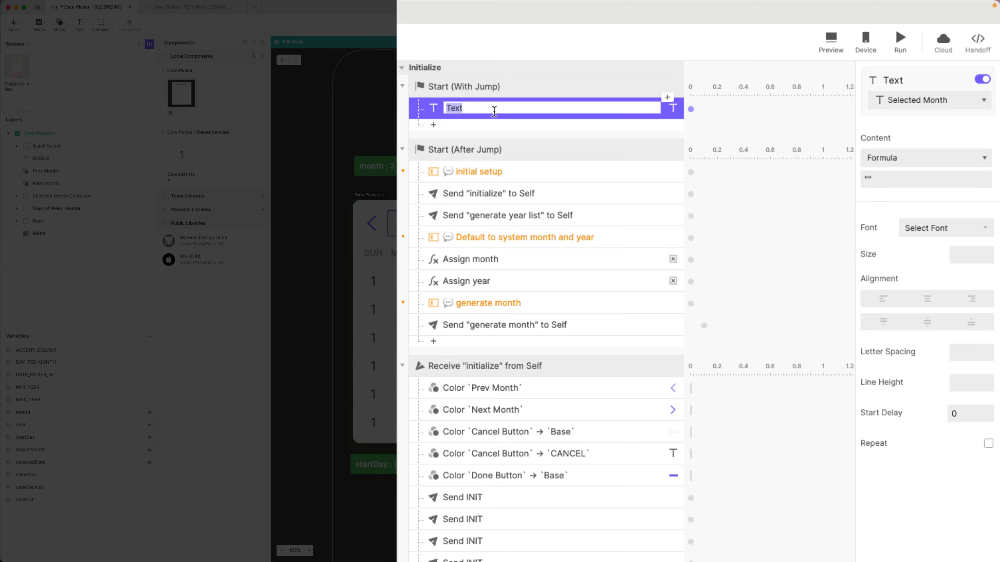
text(Clear `Selected Month)
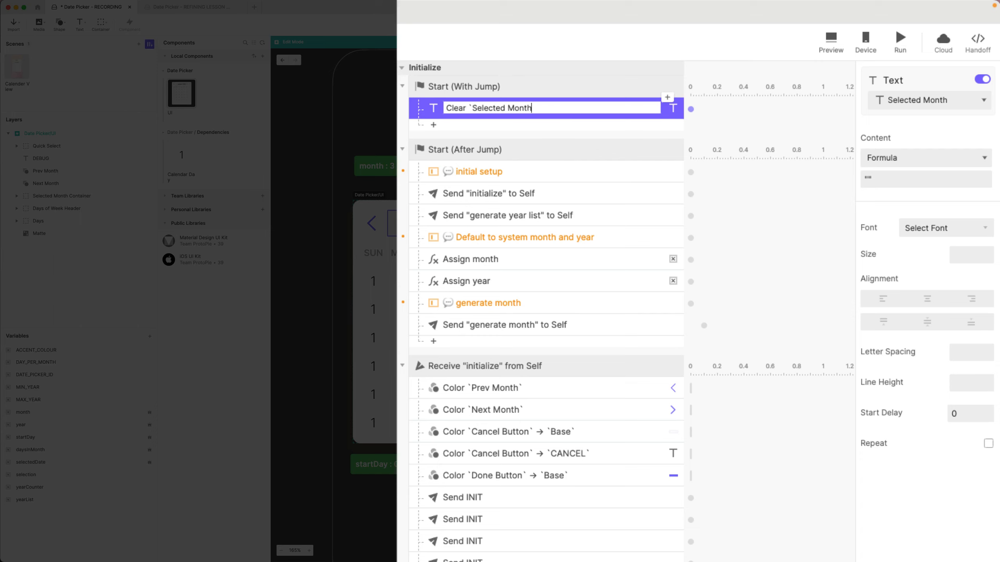
text(`)
key(Return)
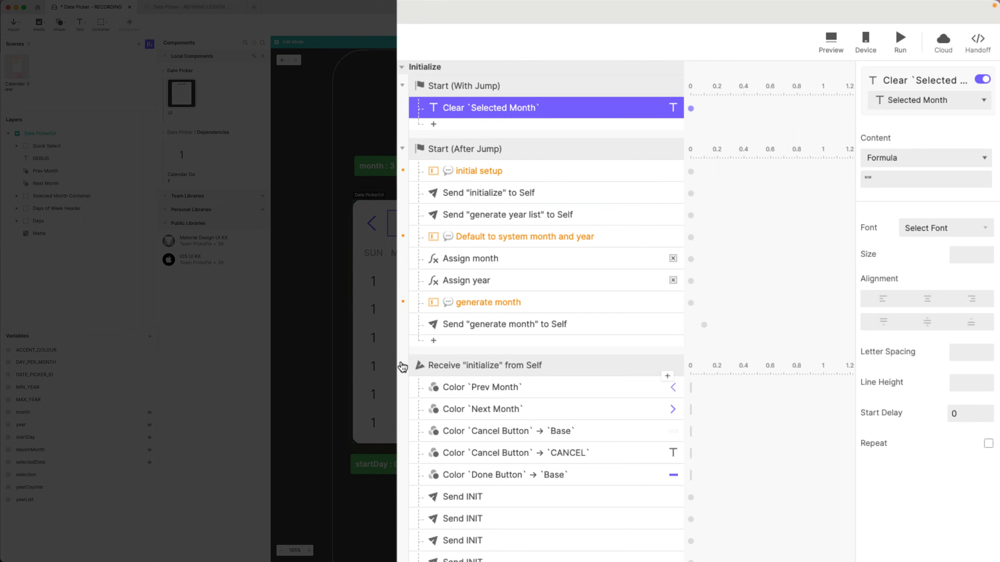
Collapse Receive "initialize", examine the Selected Month text response under Receive "generate month", and collapse the Month Generation group.
click(402, 364)
click(402, 399)
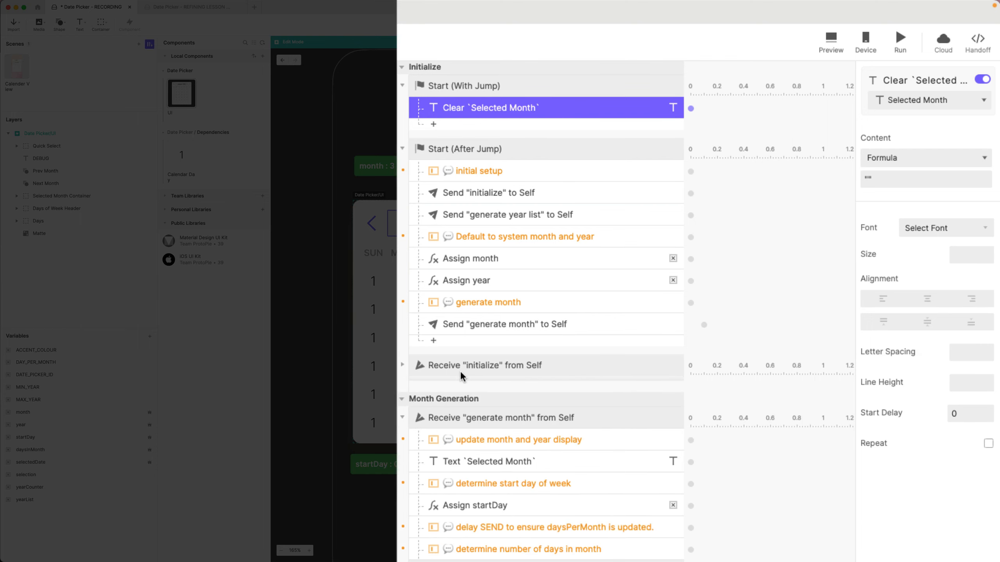
click(528, 419)
click(486, 467)
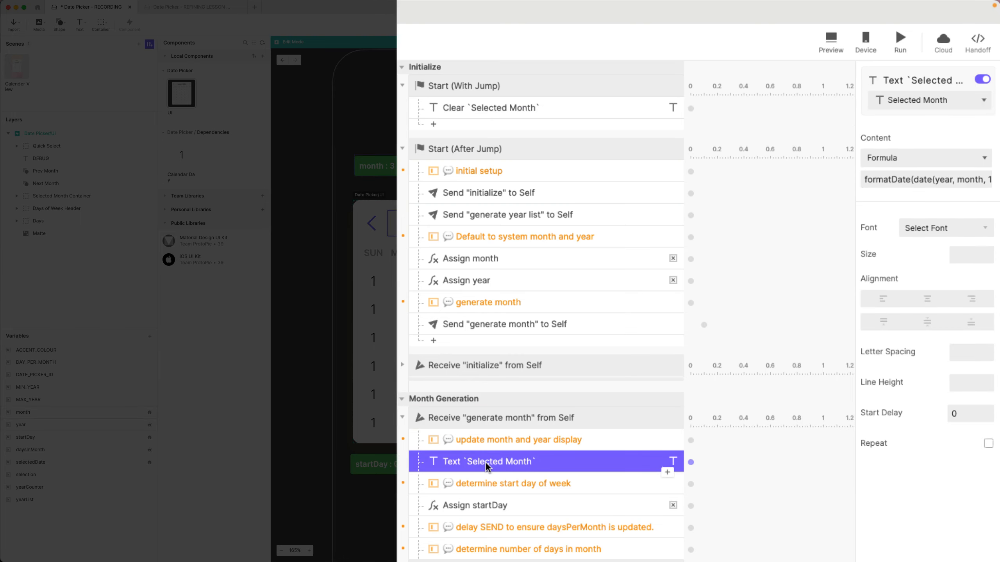
click(401, 399)
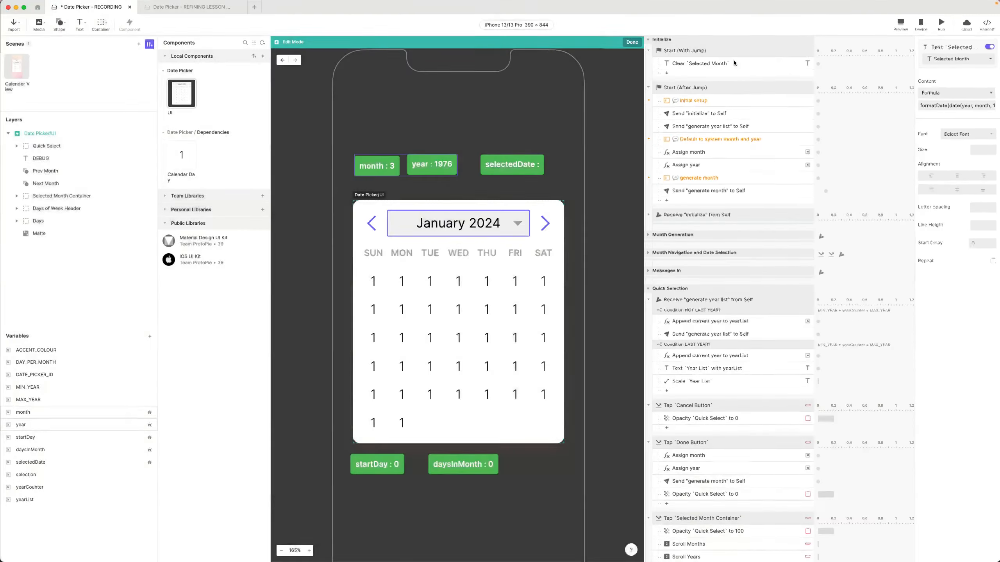
Add an Opacity response to Start (With Jump) that sets the Days container to opacity 0 with duration 0.
click(734, 63)
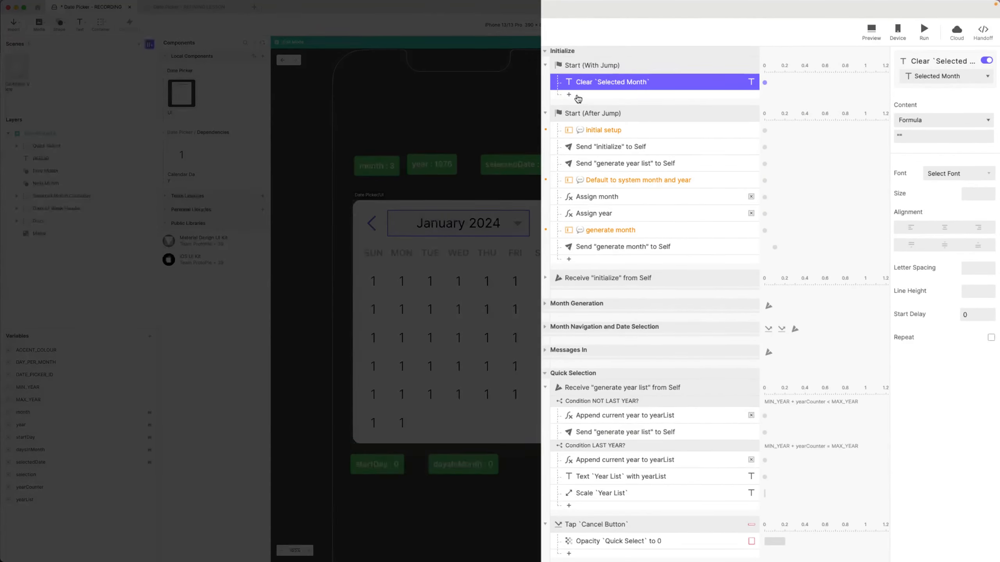
click(666, 73)
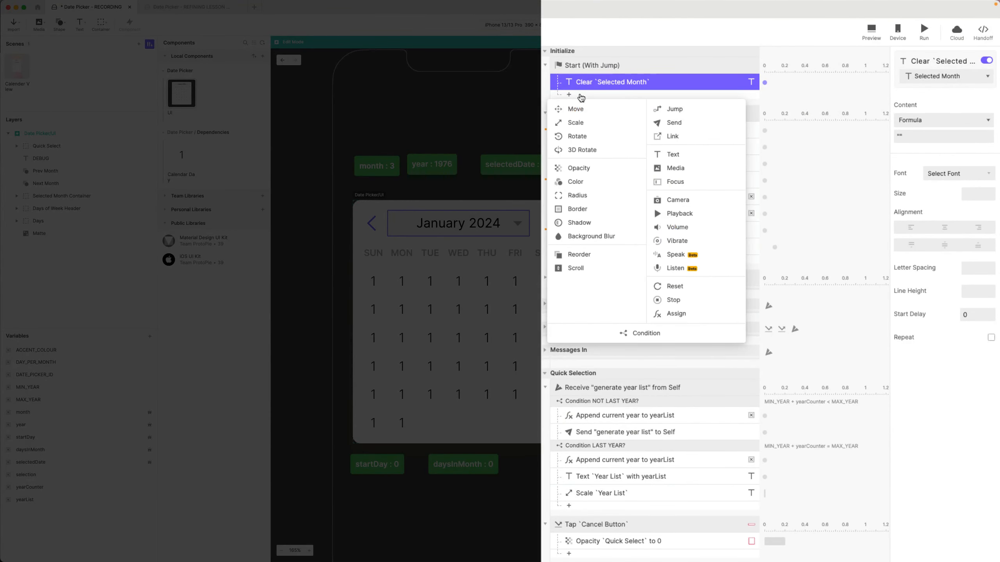
click(584, 168)
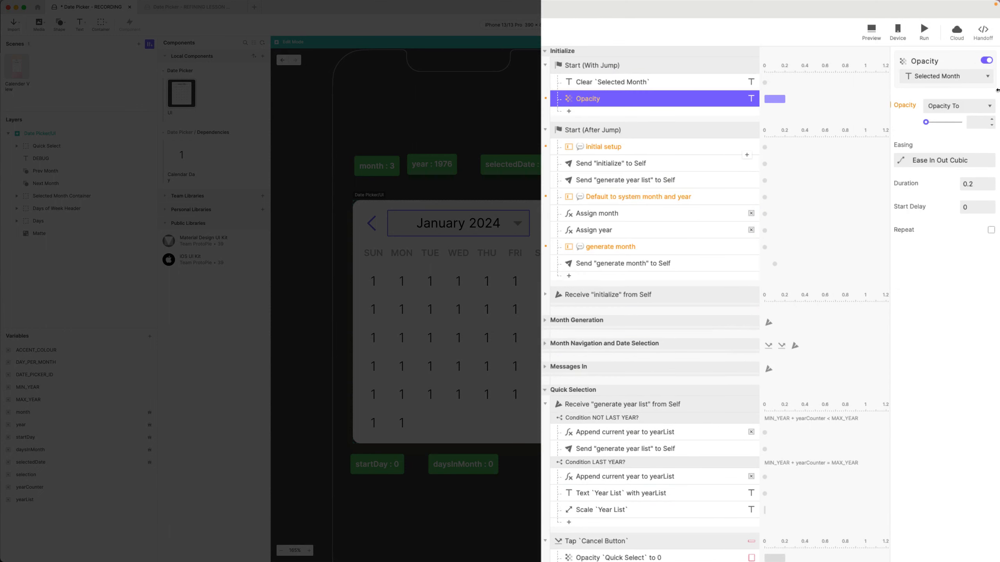
click(928, 77)
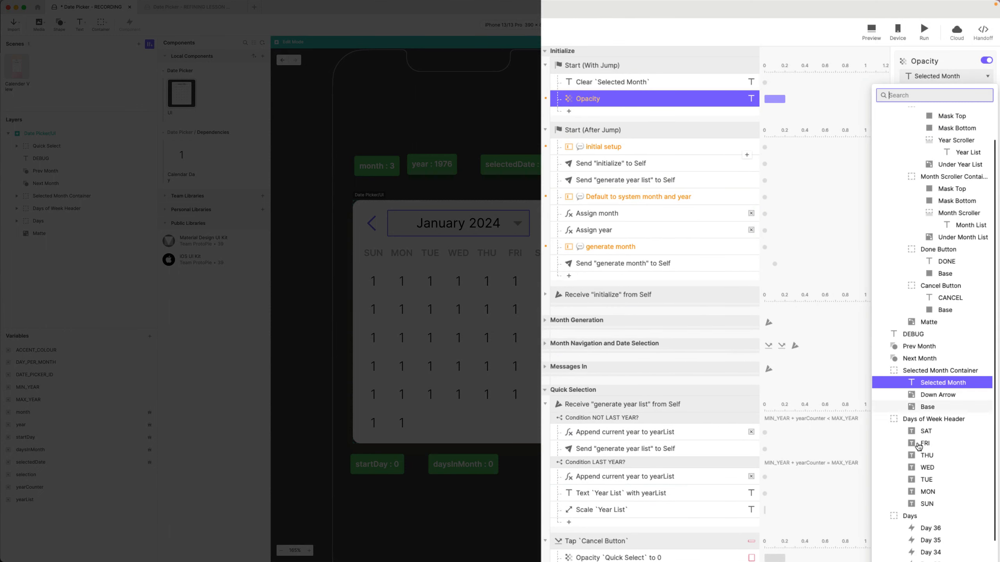
click(903, 515)
drag(926, 122, 918, 128)
click(975, 184)
text(0)
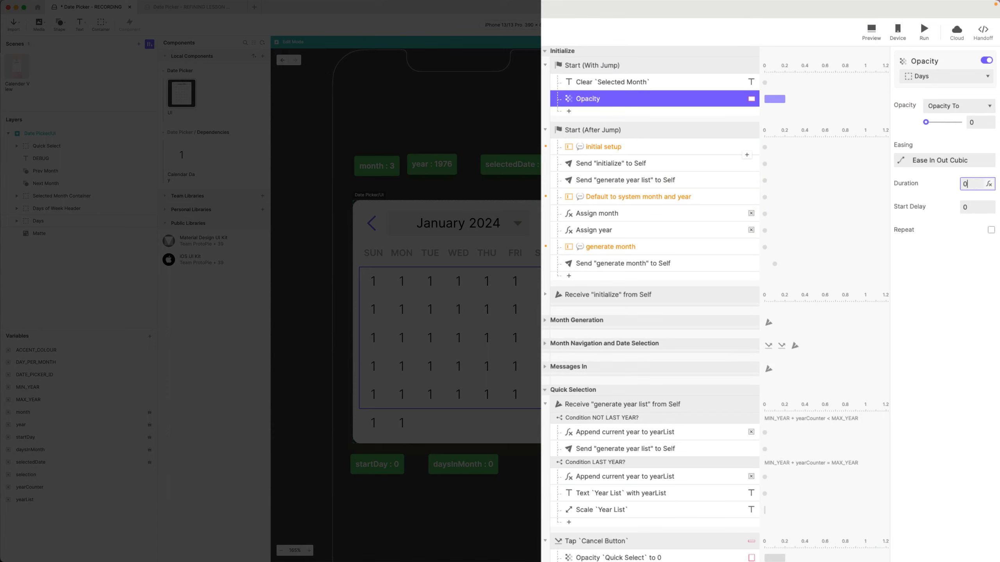
key(Return)
Rename the new Opacity response to "Opacity `Days` to 0".
double_click(596, 99)
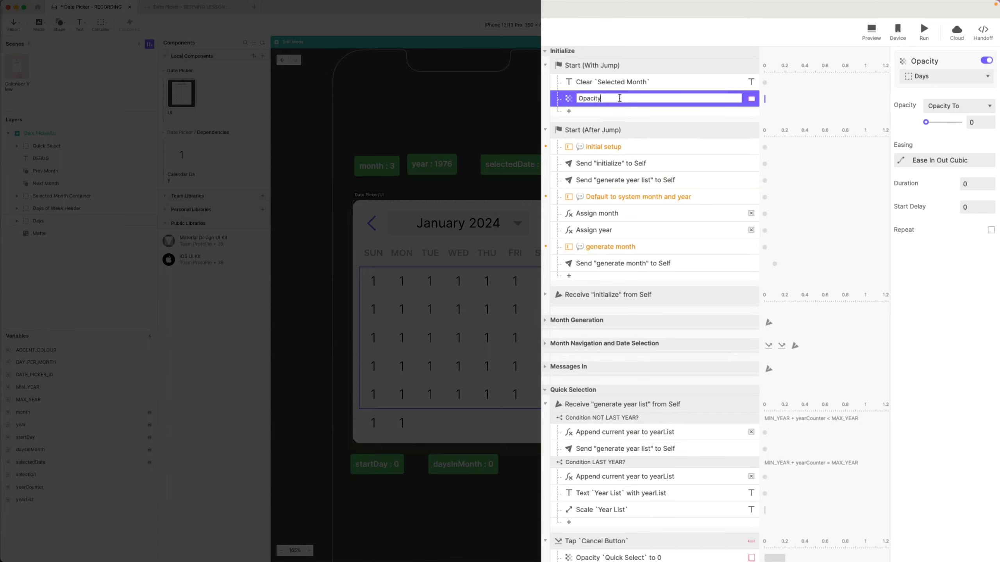
text(`Days` to 0)
key(Return)
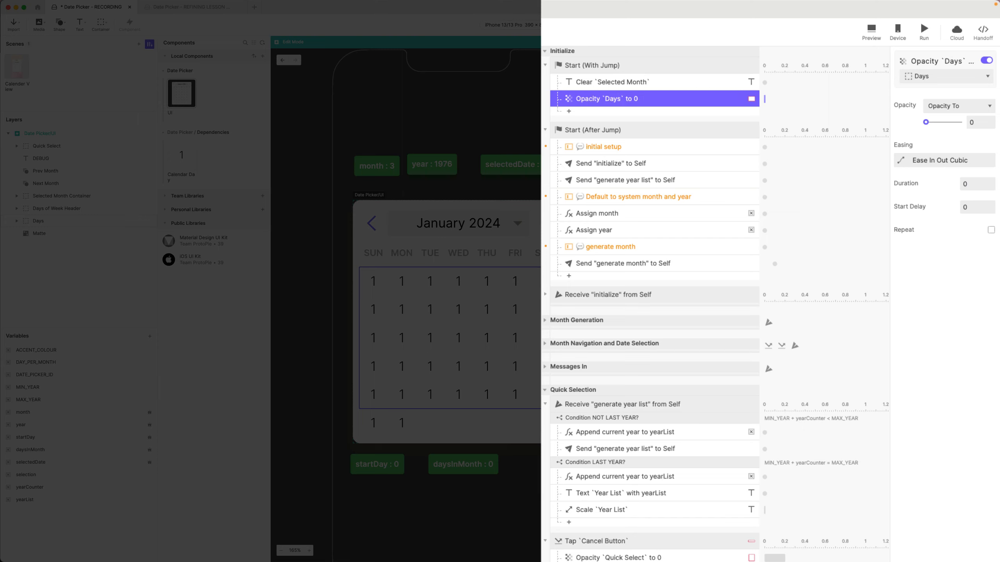
Copy the "Opacity `Days` to 0" response into Receive "generate month", below the delay SEND comment.
click(543, 320)
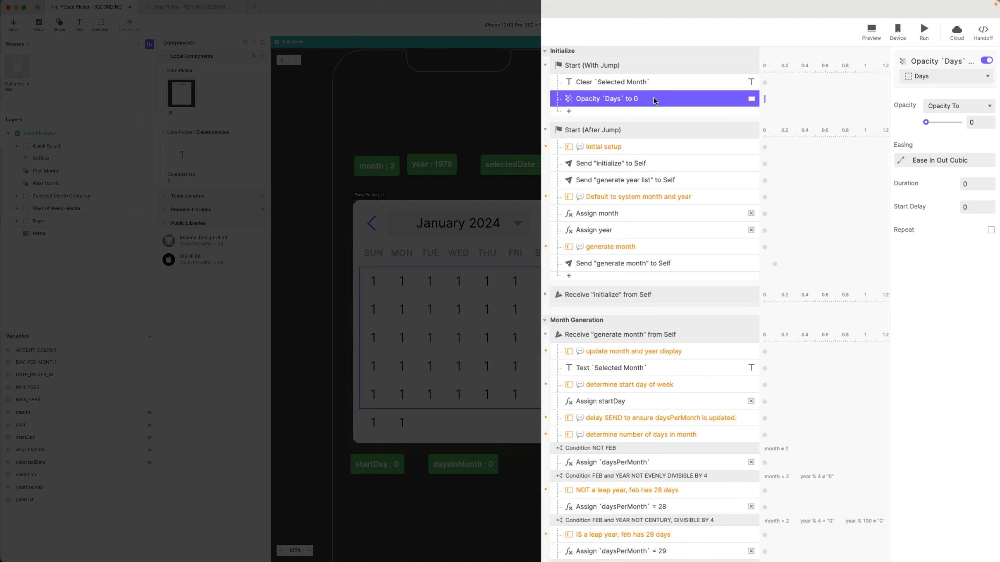
click(654, 436)
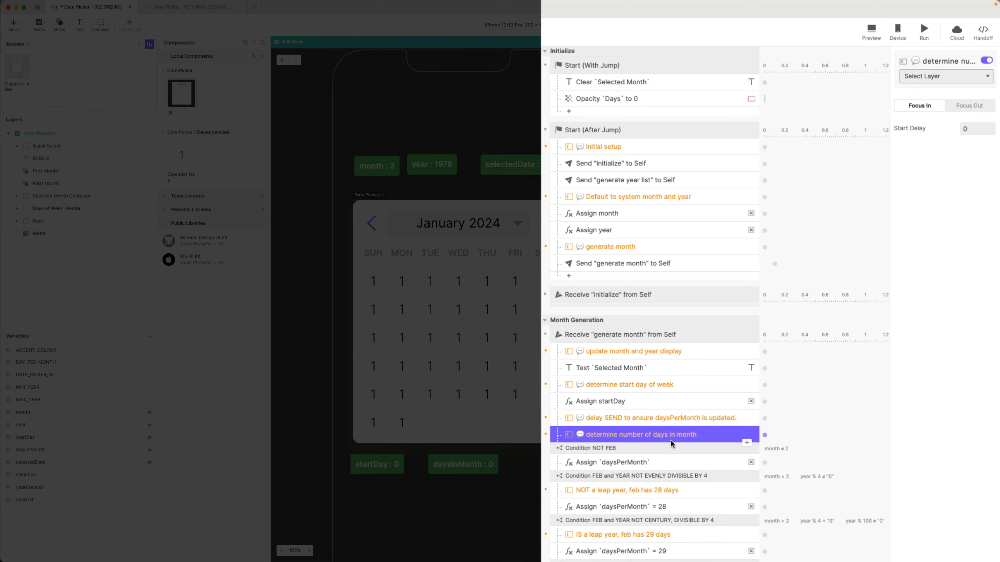
click(667, 423)
key(super+v)
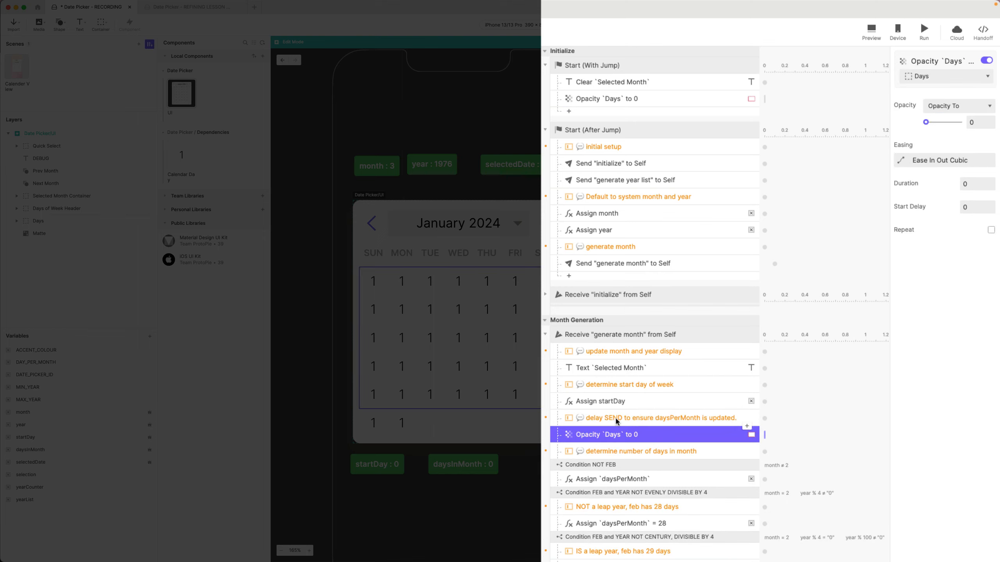
Set the copied Days response's opacity to 100 and rename it "Opacity `Days` to 100".
click(645, 420)
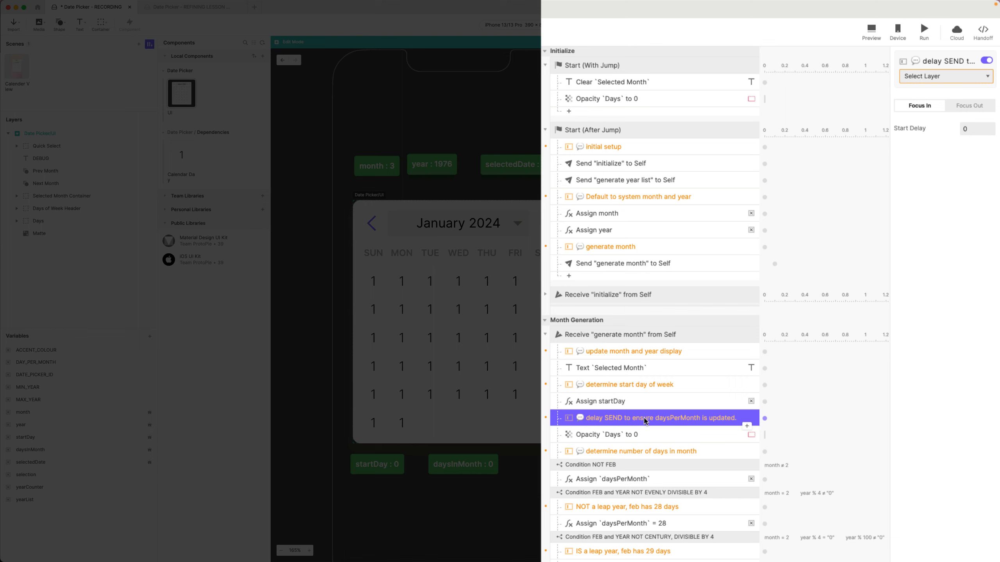
click(612, 434)
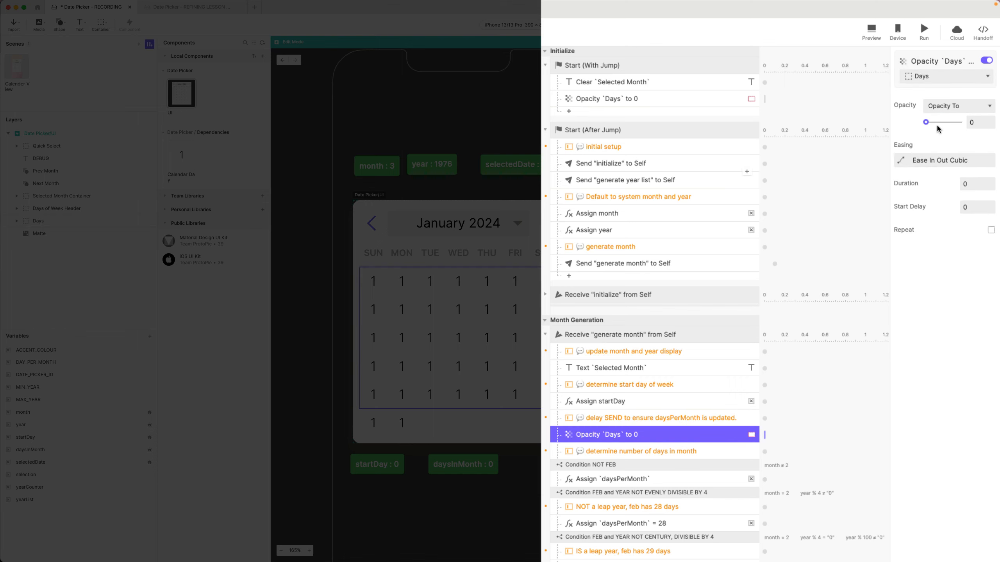
drag(925, 123, 972, 123)
double_click(626, 435)
key(BackSpace)
text(100)
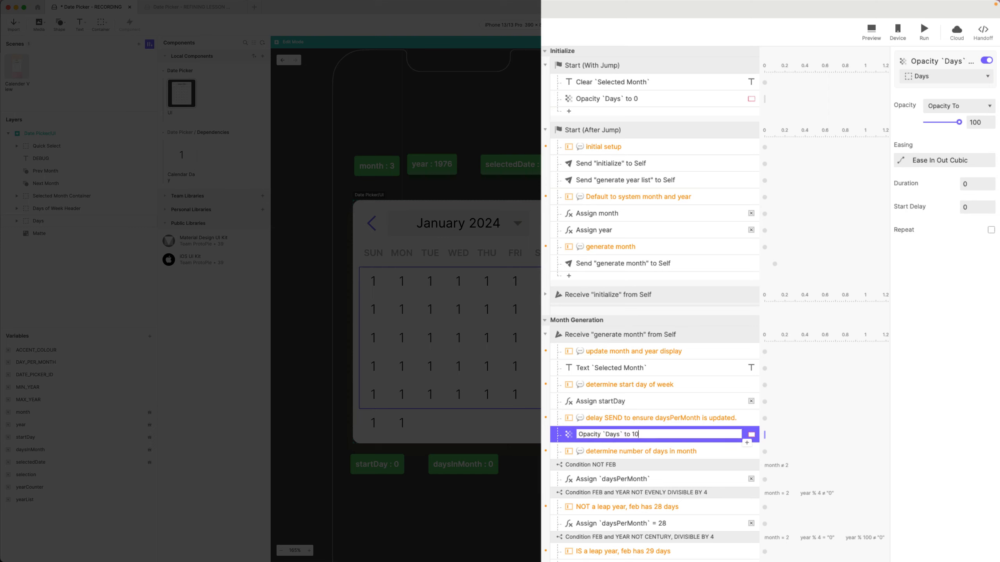
key(Return)
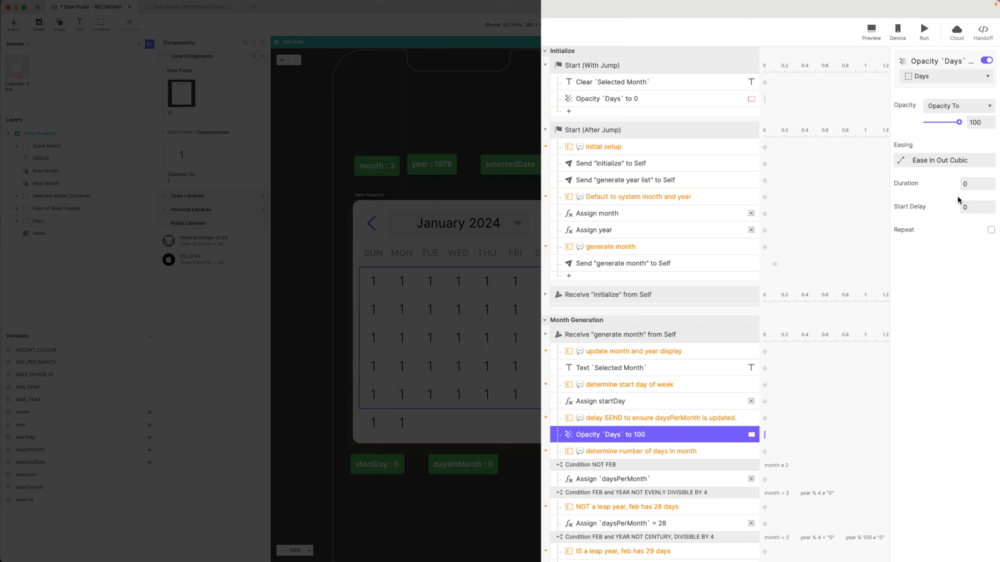
Set the duration of "Opacity `Days` to 100" to 0.2 and delete the "delay SEND to ensure daysPerMonth is updated" comment.
click(973, 185)
key(Return)
click(639, 420)
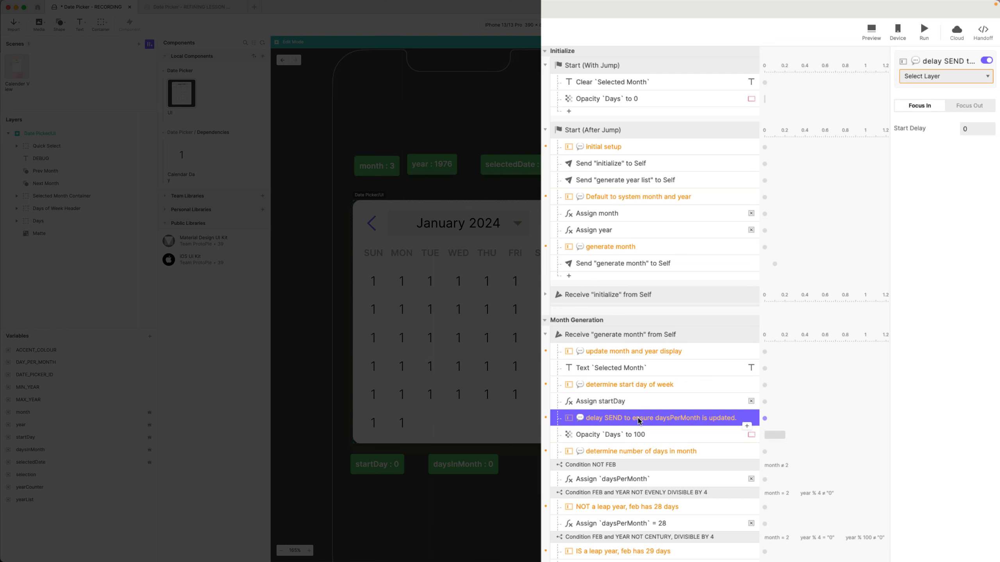
key(BackSpace)
Check the start delay of the two Send DATEPICKER_SET_DAY responses in Receive "generate month".
scroll(649, 440, down, 8)
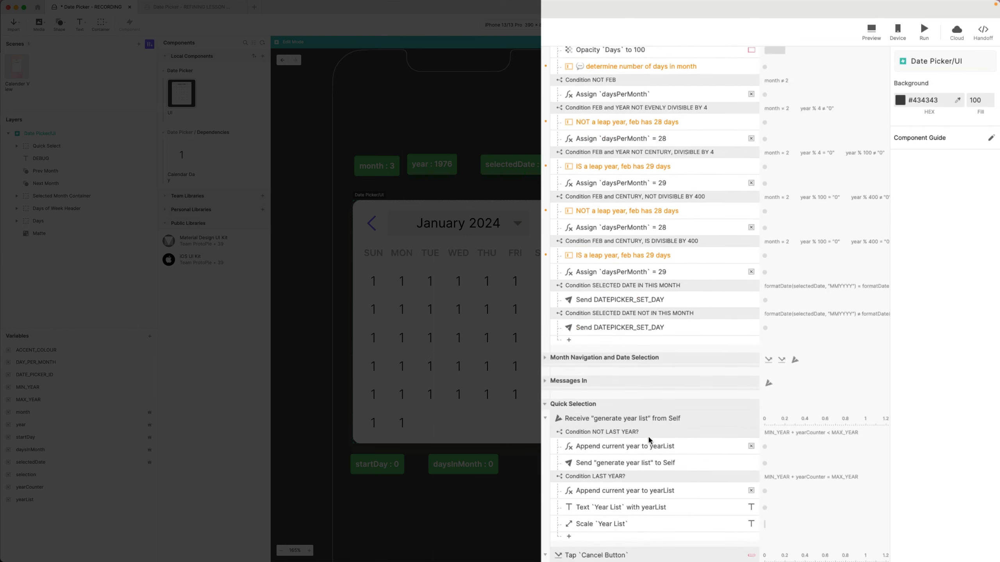
click(669, 352)
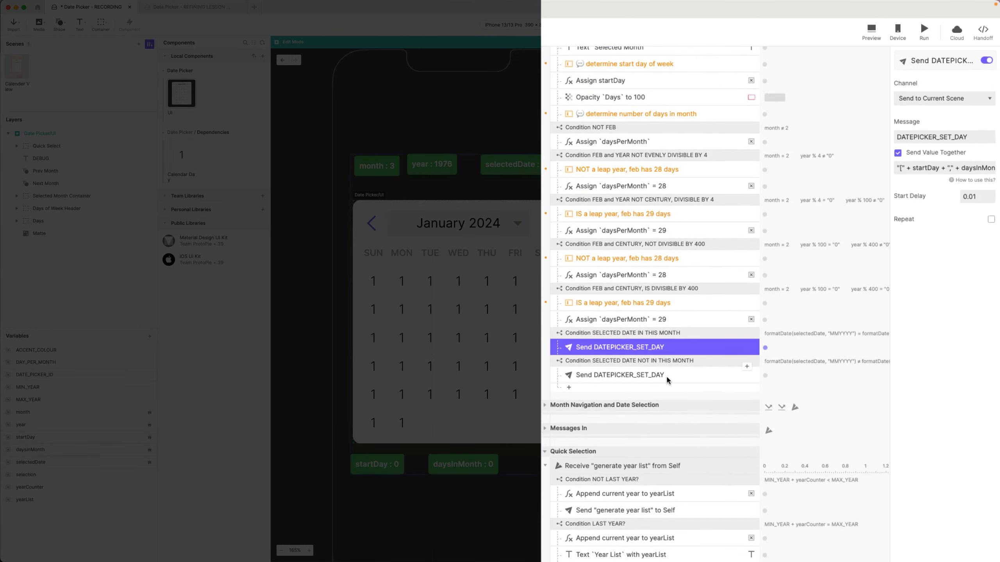
key(super+space)
shift+click(671, 376)
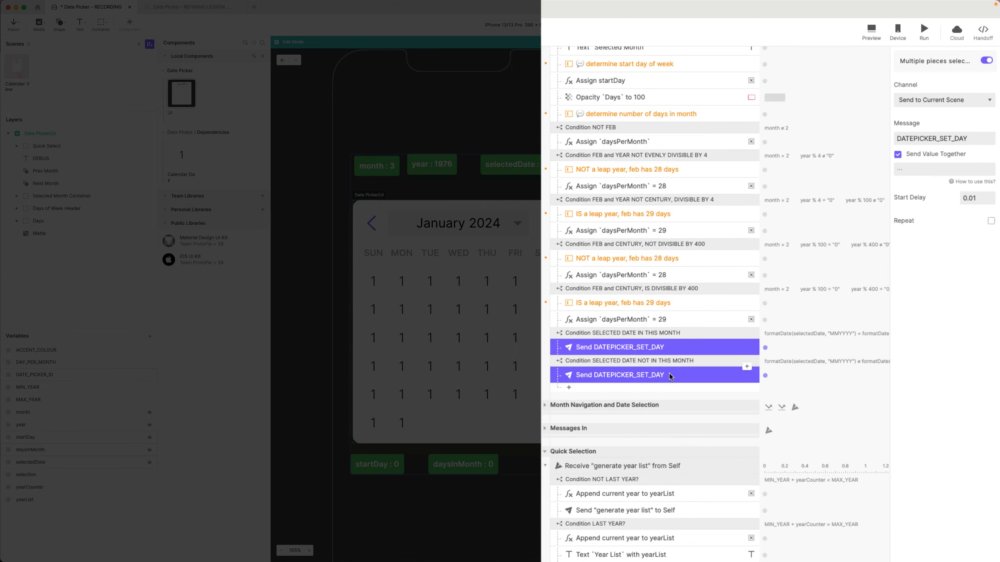
click(978, 198)
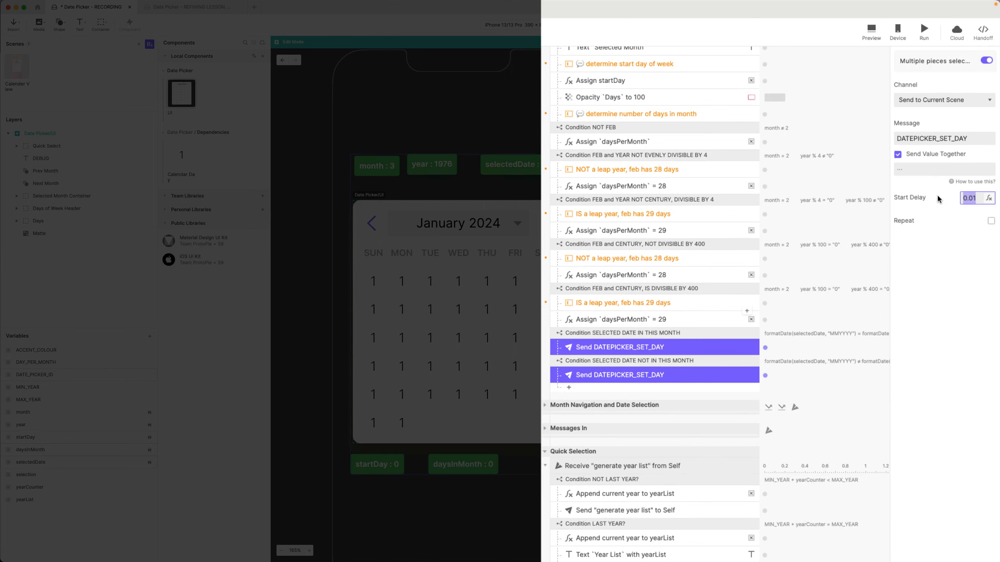
scroll(681, 361, up, 5)
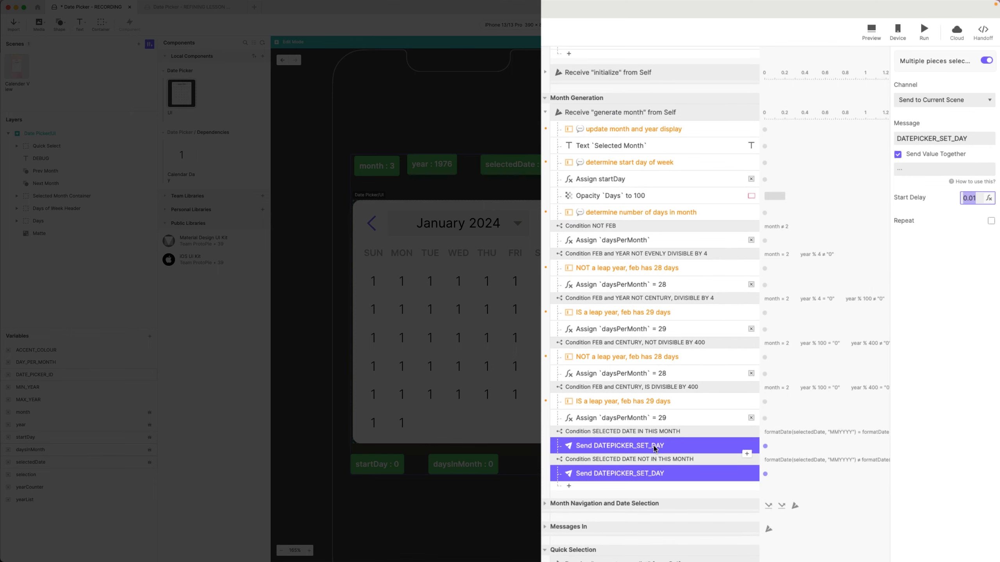
scroll(632, 281, down, 1)
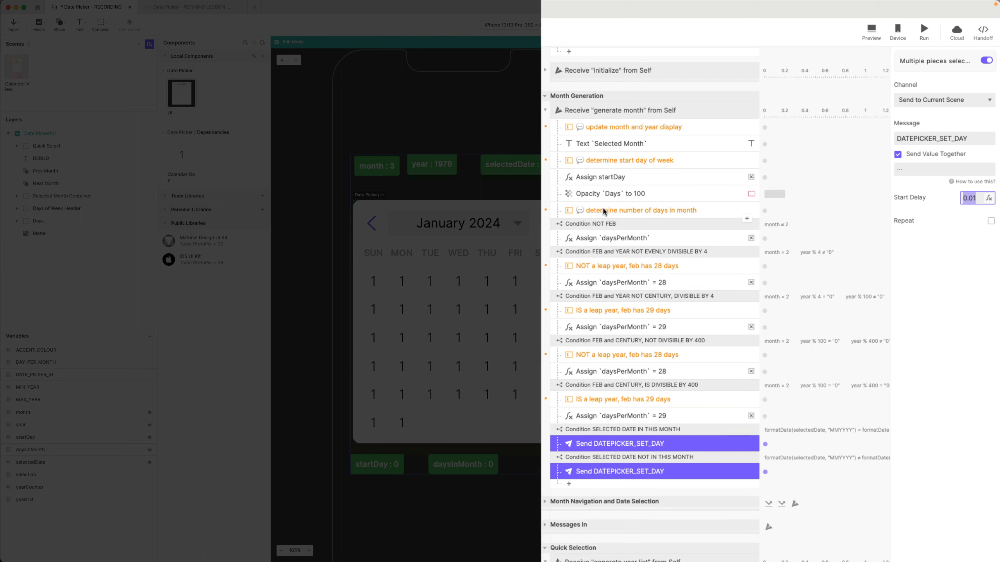
Examine the opening responses and the February and leap-year conditions in Receive "generate month".
click(600, 144)
right_click(608, 195)
click(606, 154)
shift+click(607, 145)
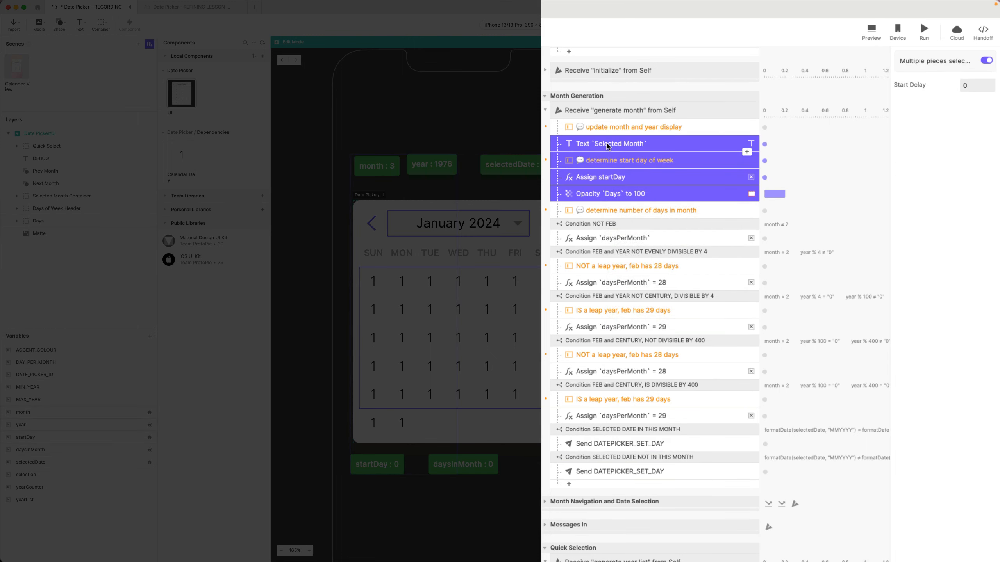
click(625, 225)
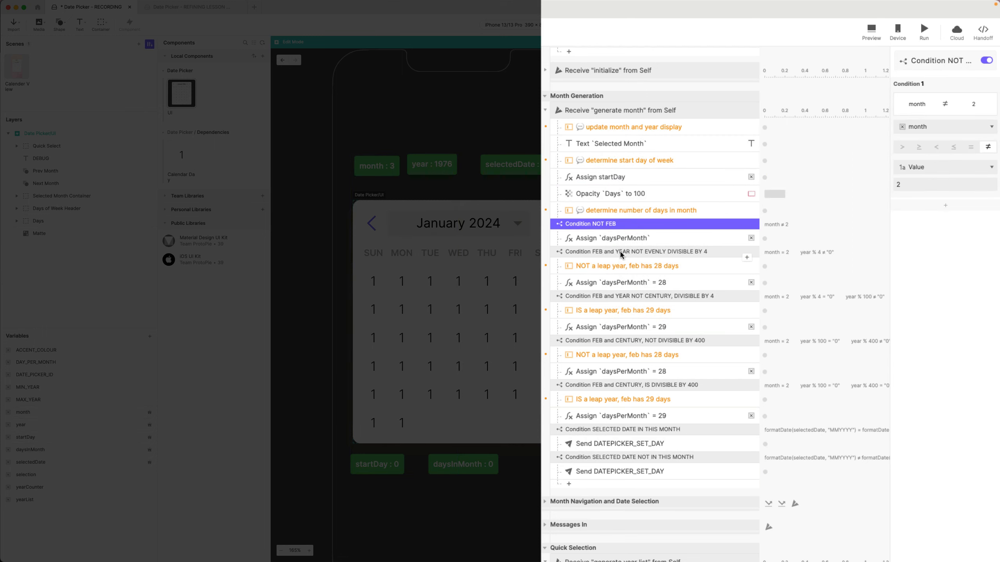
click(620, 252)
click(623, 296)
click(622, 341)
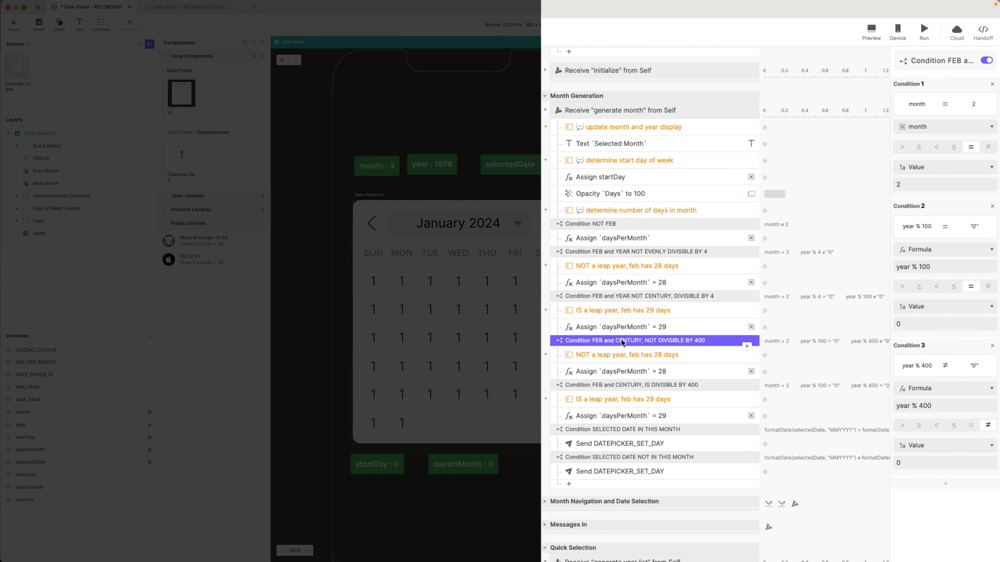
click(609, 238)
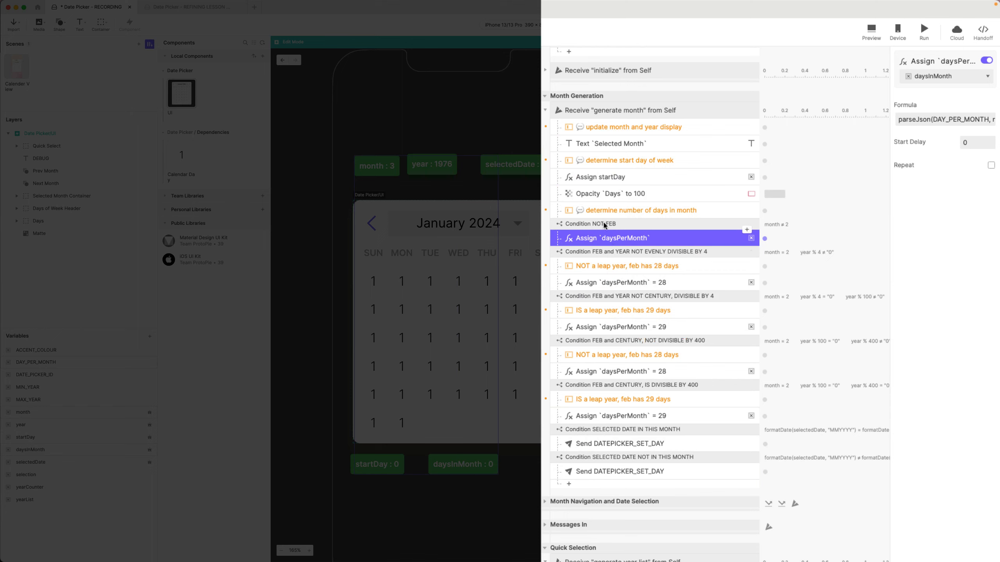
click(605, 225)
click(596, 253)
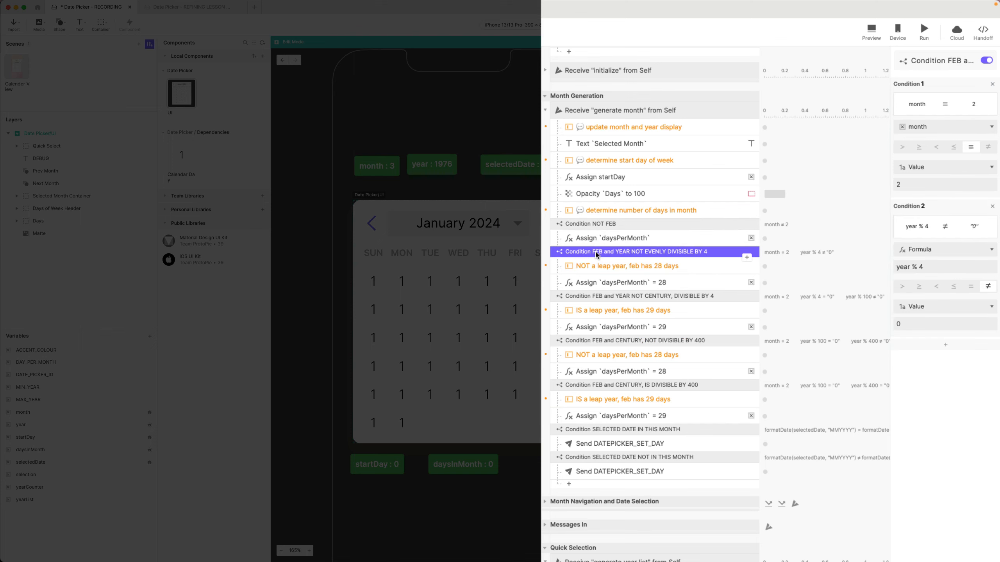
Review the `daysPerMonth` assignments and the selected-date conditions with their Send DATEPICKER_SET_DAY responses.
click(612, 443)
shift+click(613, 472)
click(598, 430)
shift+click(599, 457)
click(603, 445)
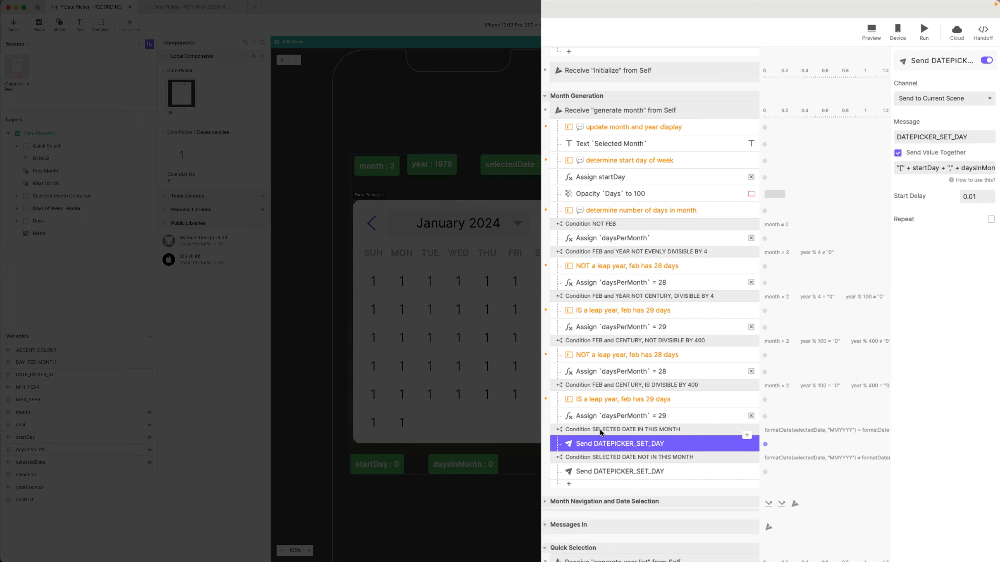
click(603, 473)
shift+click(606, 240)
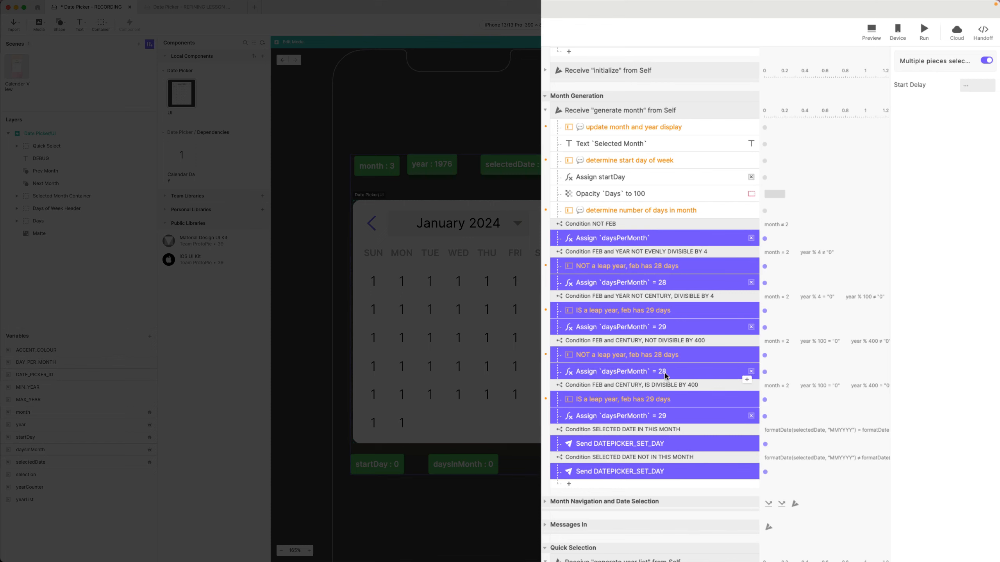
click(659, 283)
click(643, 326)
click(649, 373)
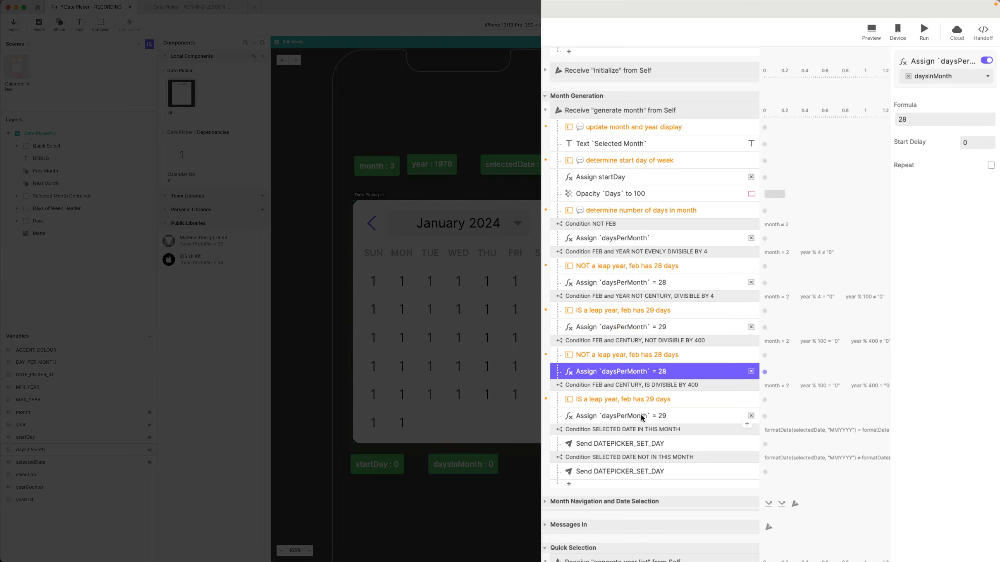
click(643, 416)
click(646, 442)
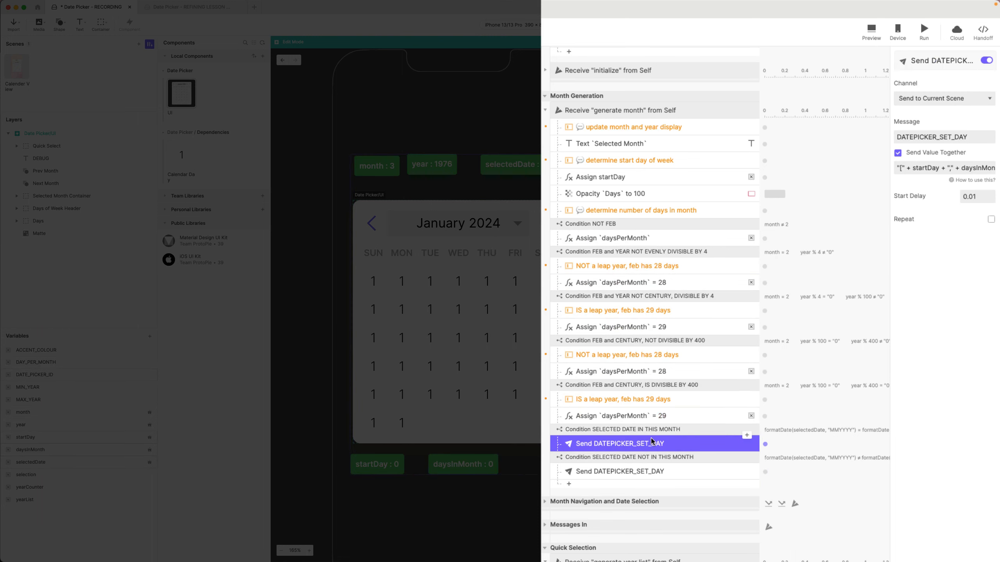
click(657, 472)
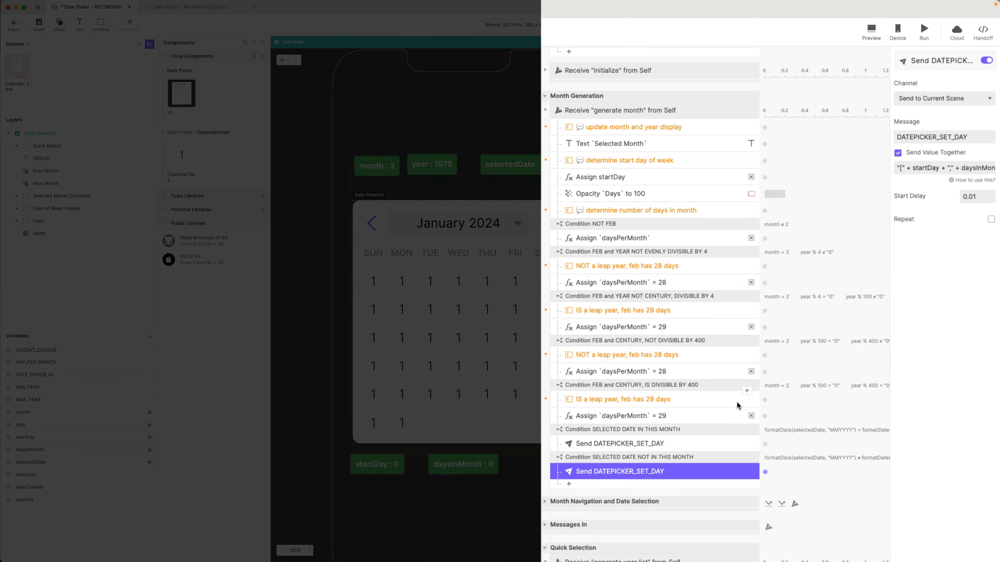
Set the start delay of both Send DATEPICKER_SET_DAY responses to 0.
shift+click(670, 444)
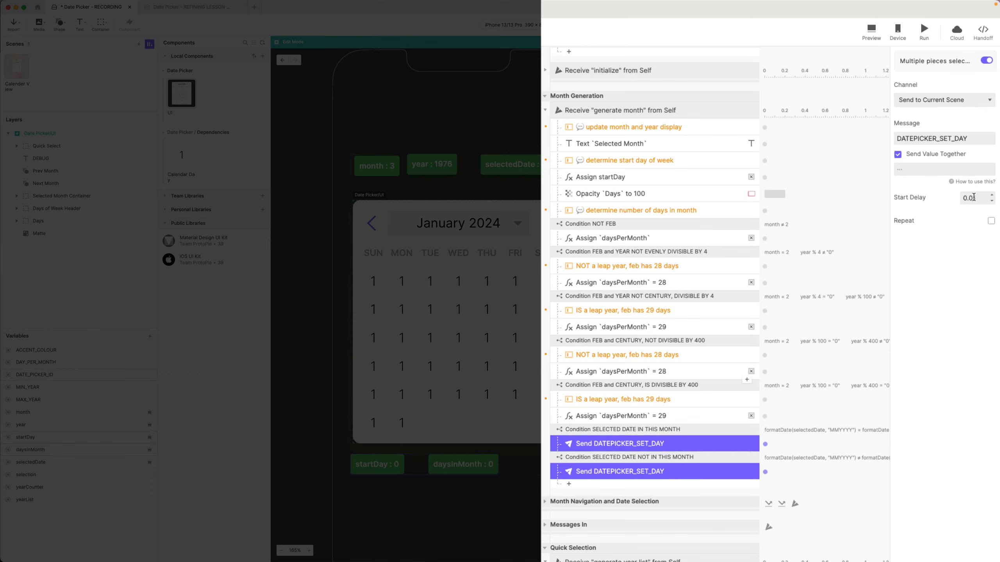
double_click(977, 198)
text(0)
key(Return)
Return to the Calender View scene, preview it and try several February 2024 dates, ending on February 2.
click(283, 60)
click(871, 31)
drag(922, 5, 625, 62)
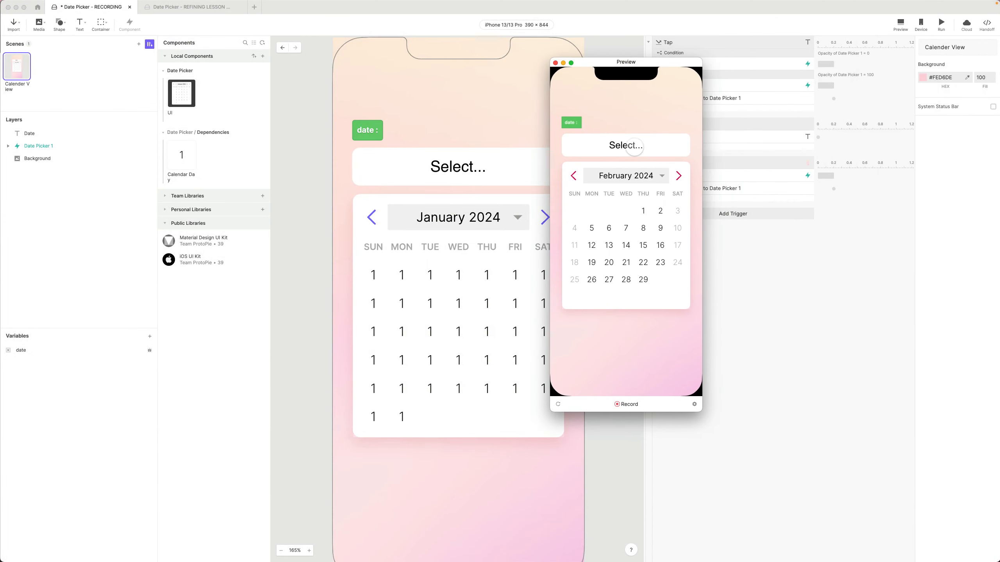
click(626, 262)
click(643, 262)
click(643, 228)
click(661, 211)
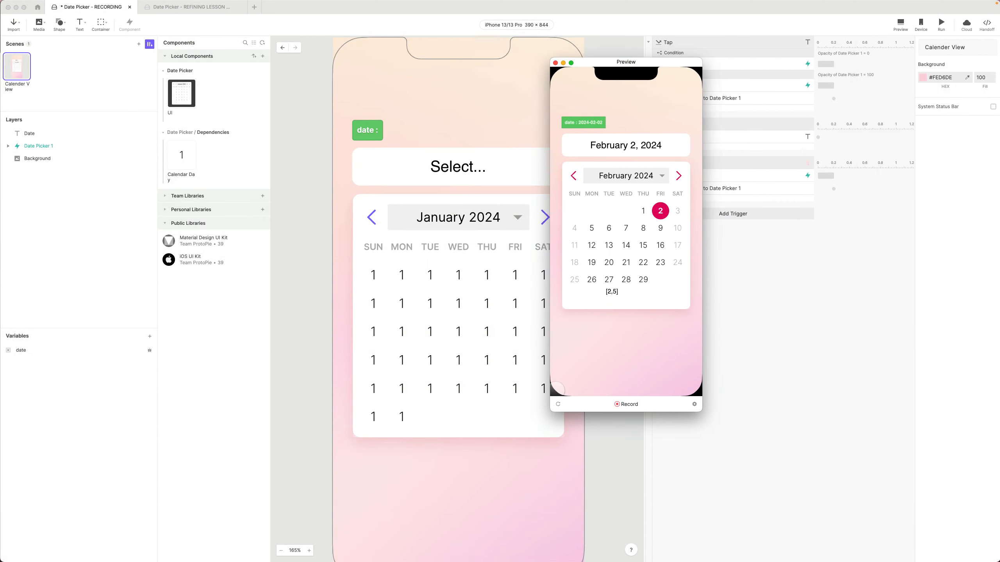
Restart the preview several times to check how the calendar appears at start-up.
click(558, 405)
click(557, 405)
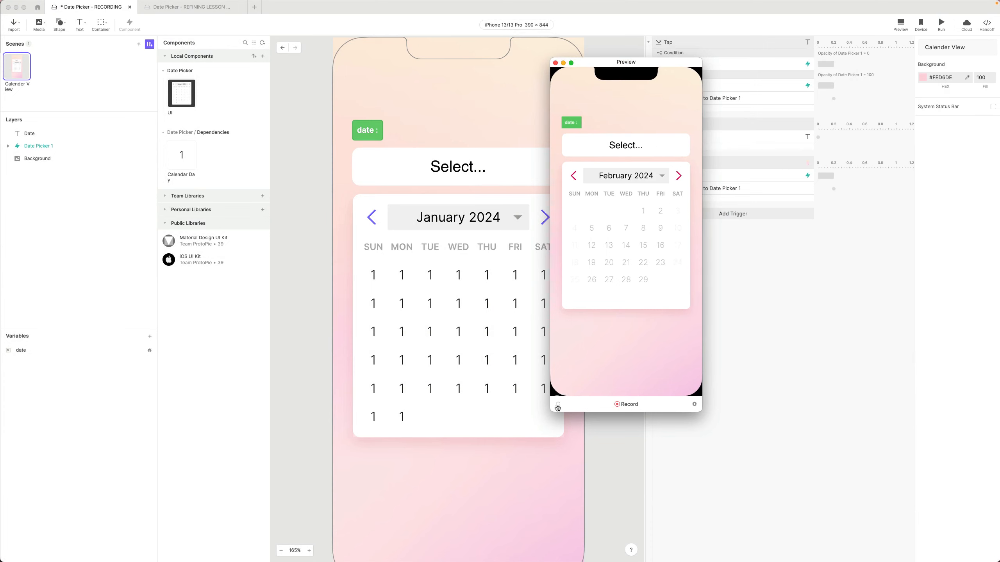
click(557, 405)
click(557, 406)
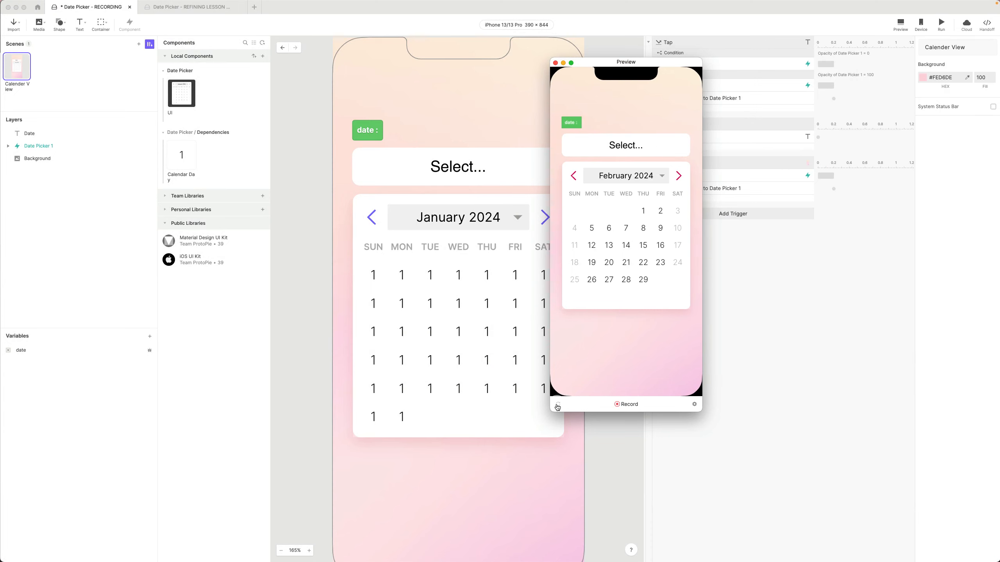
Test moving forward to April 2024 and selecting April 10 in the preview, restarting it between tries.
click(677, 177)
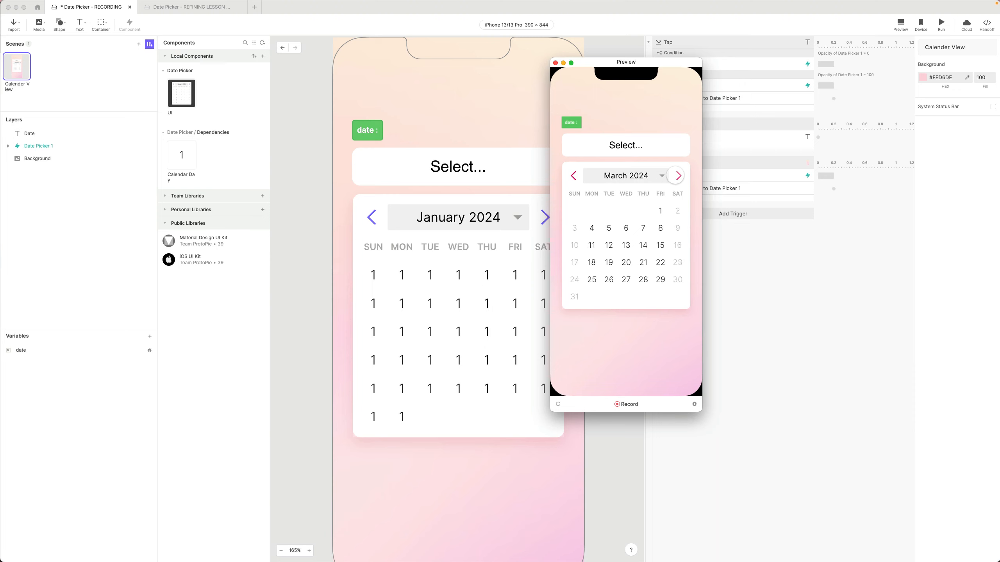
click(677, 176)
click(557, 406)
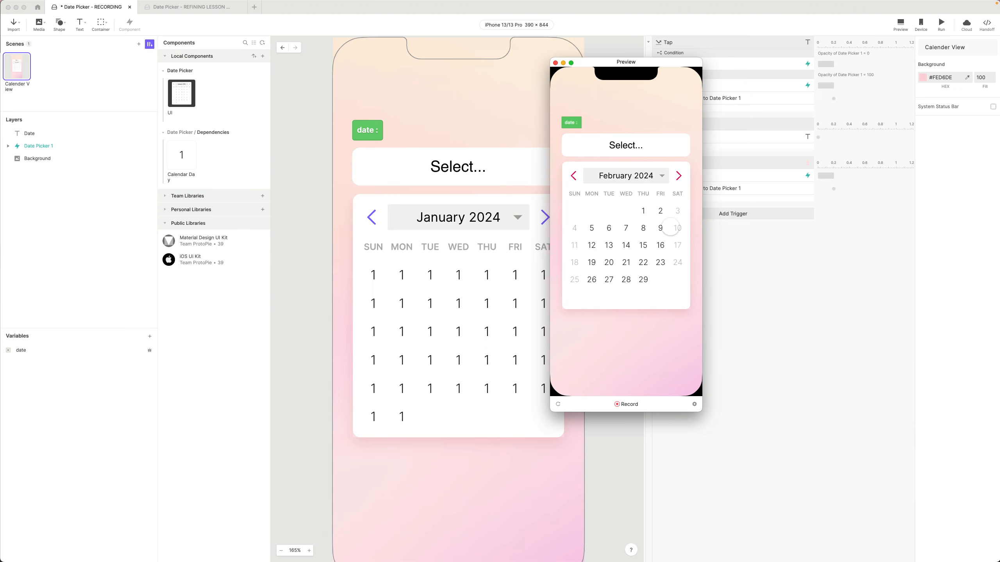
click(678, 176)
click(678, 176)
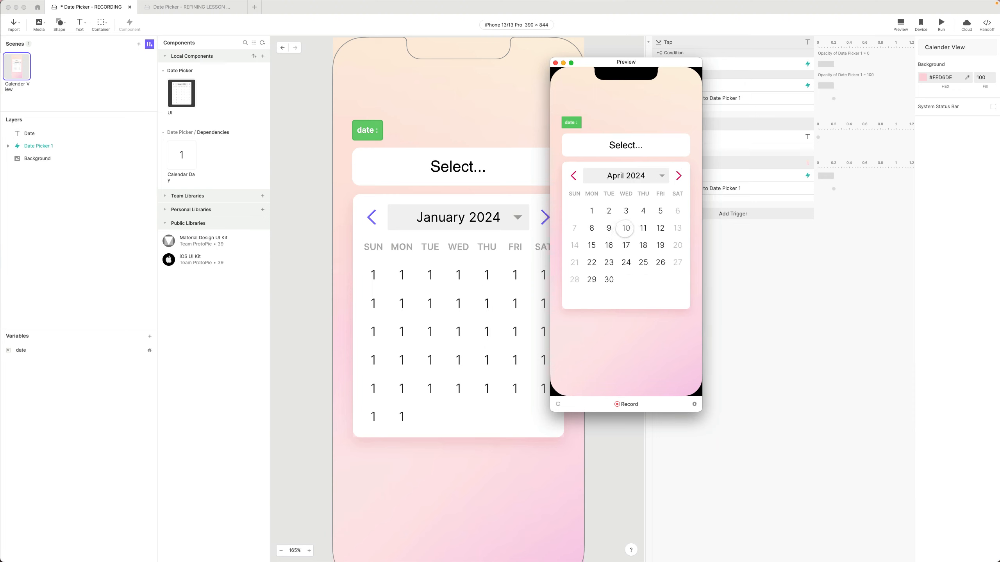
click(626, 228)
click(557, 405)
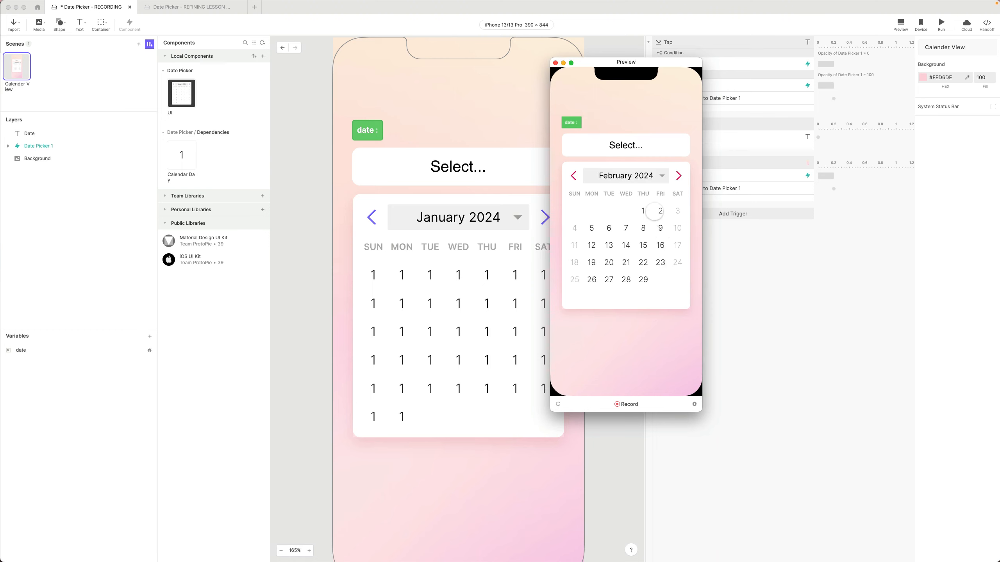
Go back to December 2023 in the preview, select the 13th, and check its highlight by leaving and returning to the month.
click(573, 175)
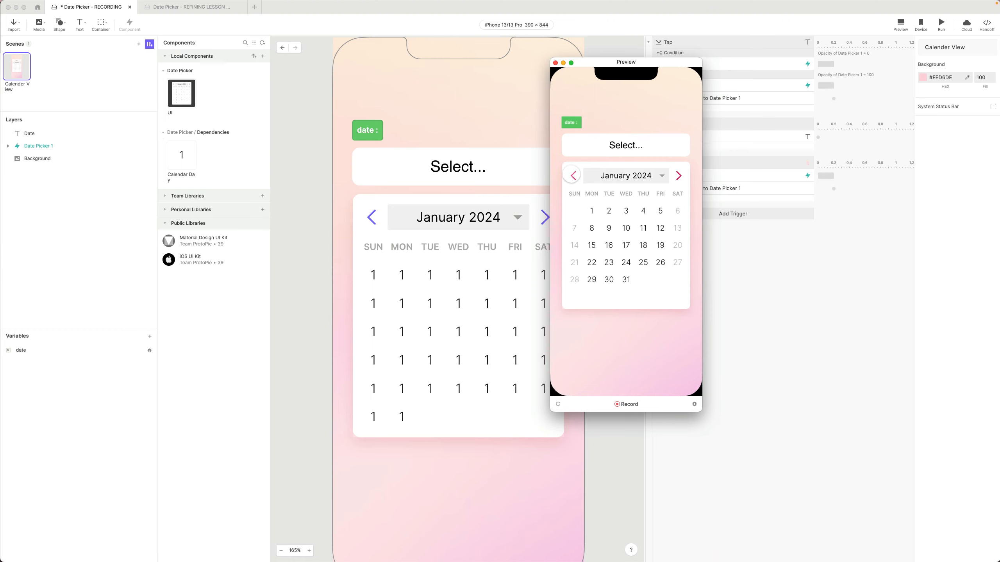
click(572, 176)
click(626, 245)
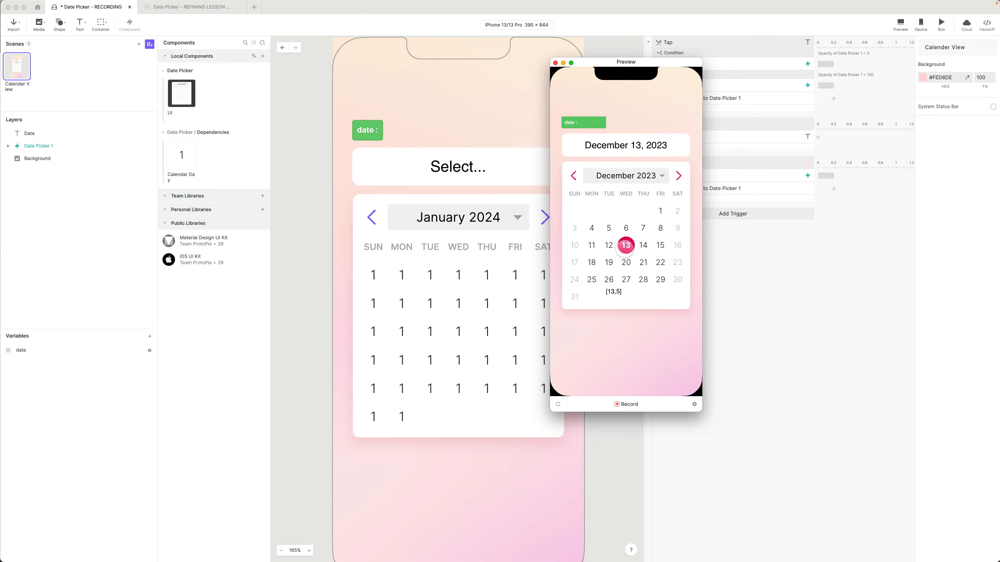
click(676, 175)
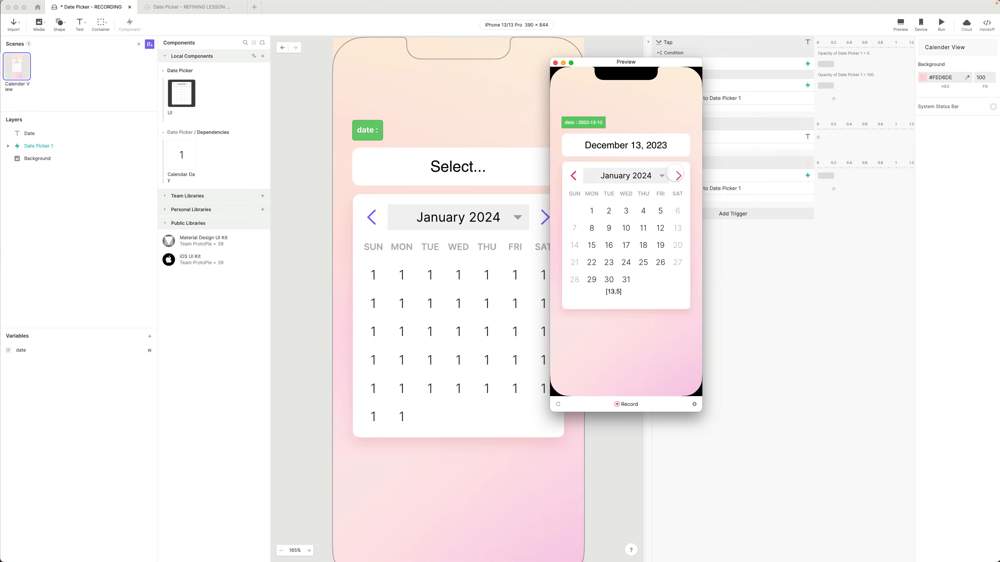
click(573, 176)
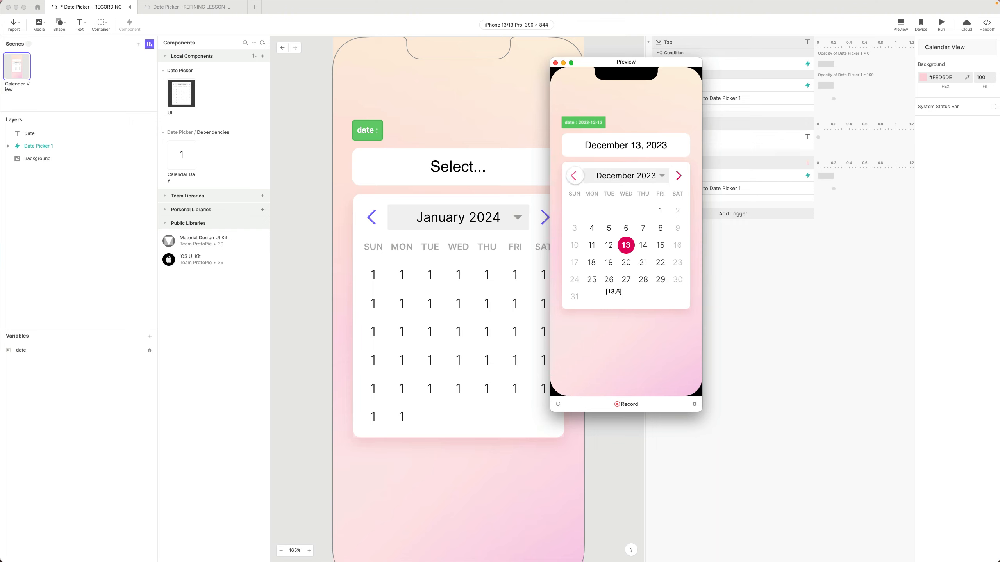
Test month navigation in the preview by stepping back from December 2023 and switching repeatedly between the earlier months.
click(574, 176)
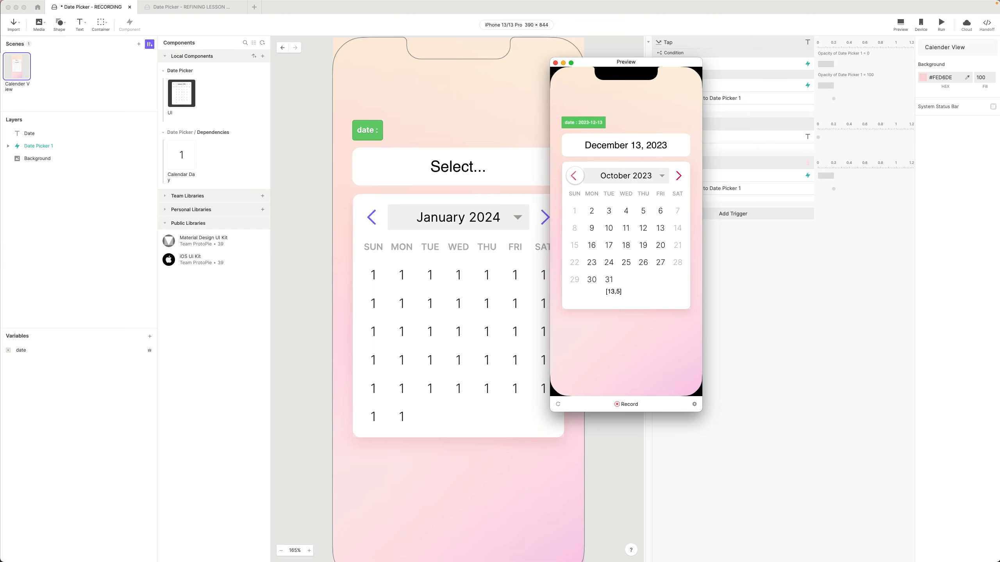
click(678, 175)
click(573, 176)
click(573, 176)
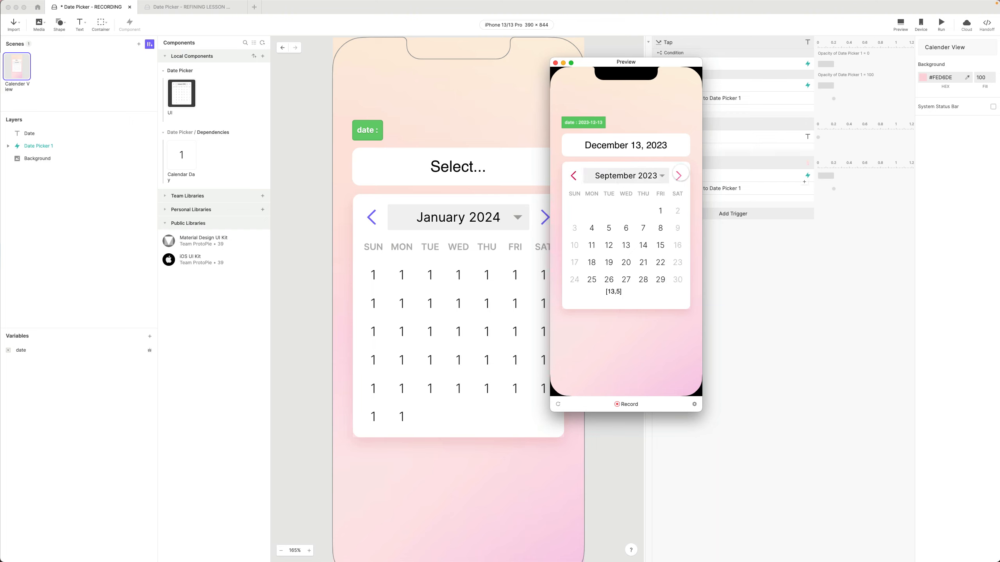
click(679, 176)
click(573, 176)
click(678, 176)
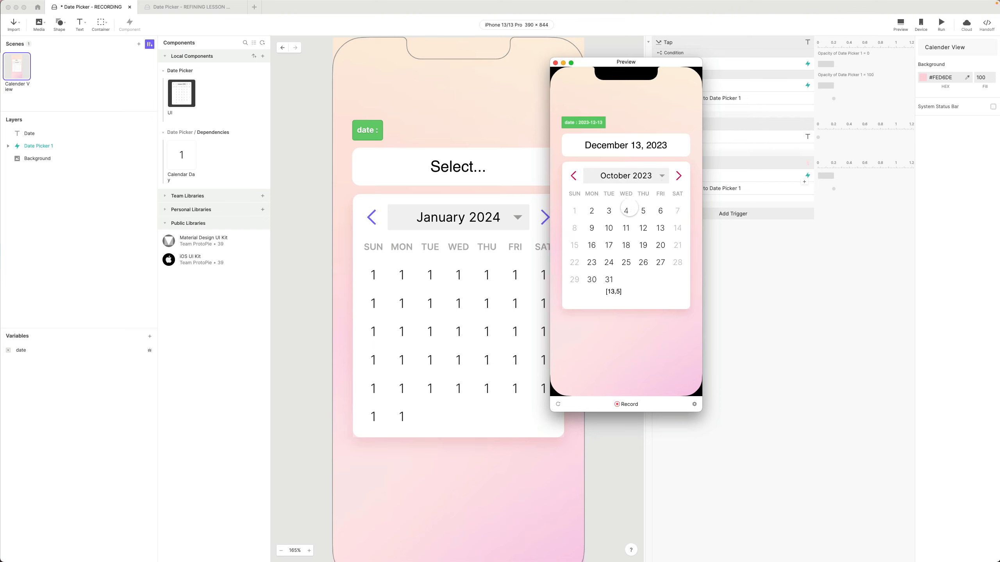
click(573, 175)
click(679, 176)
click(573, 176)
click(679, 176)
Close the preview and open the Calendar Day component for editing.
click(555, 63)
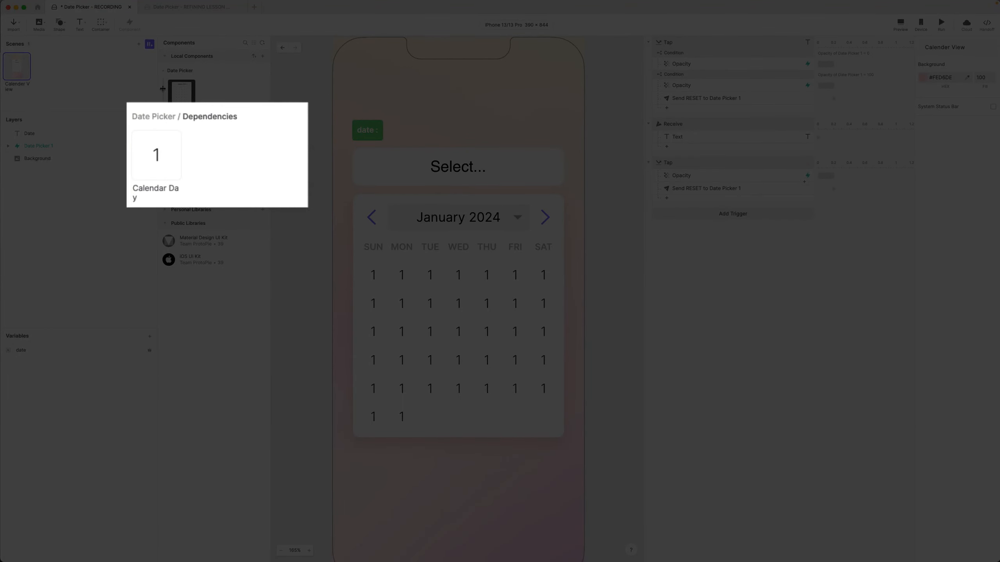
double_click(155, 157)
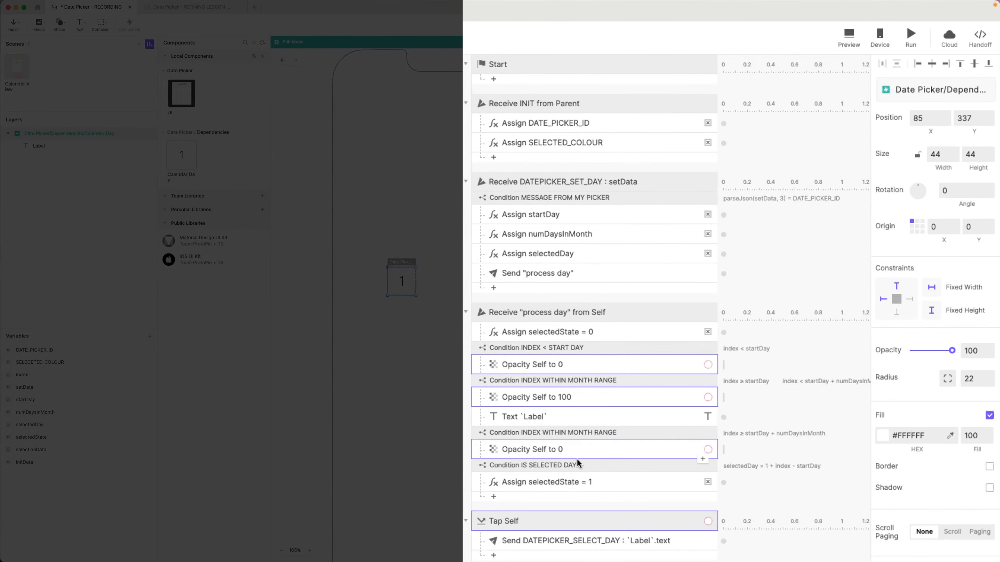
Review the IS SELECTED DAY condition, its formula 1 + index - startDay, and the selectedState assignment beneath it.
click(578, 464)
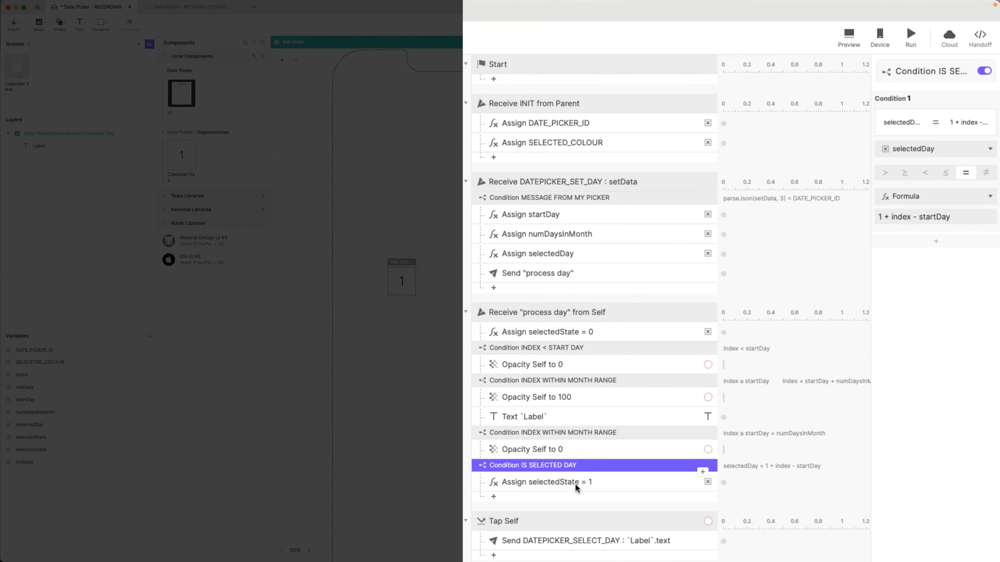
click(560, 481)
click(599, 468)
click(578, 483)
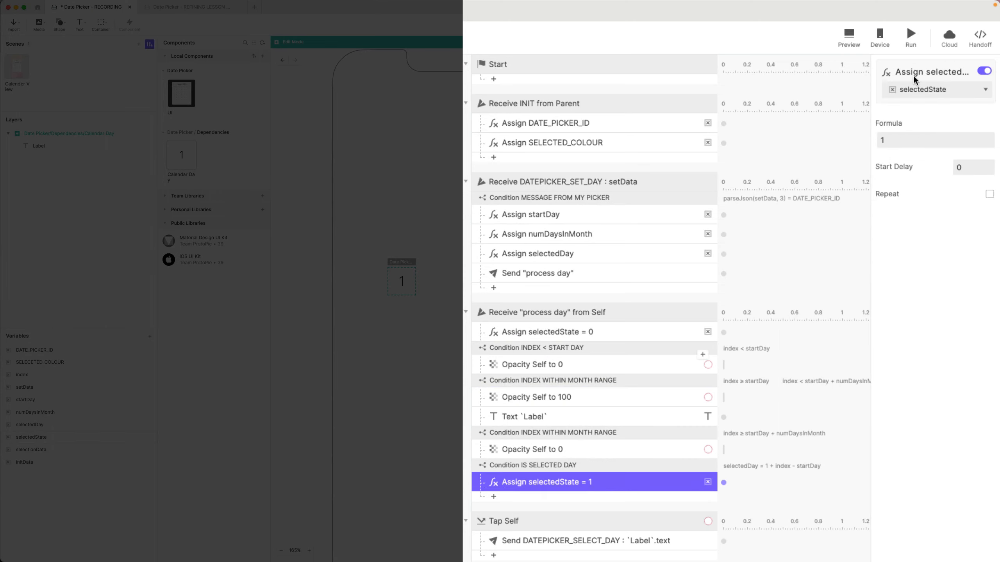
click(586, 467)
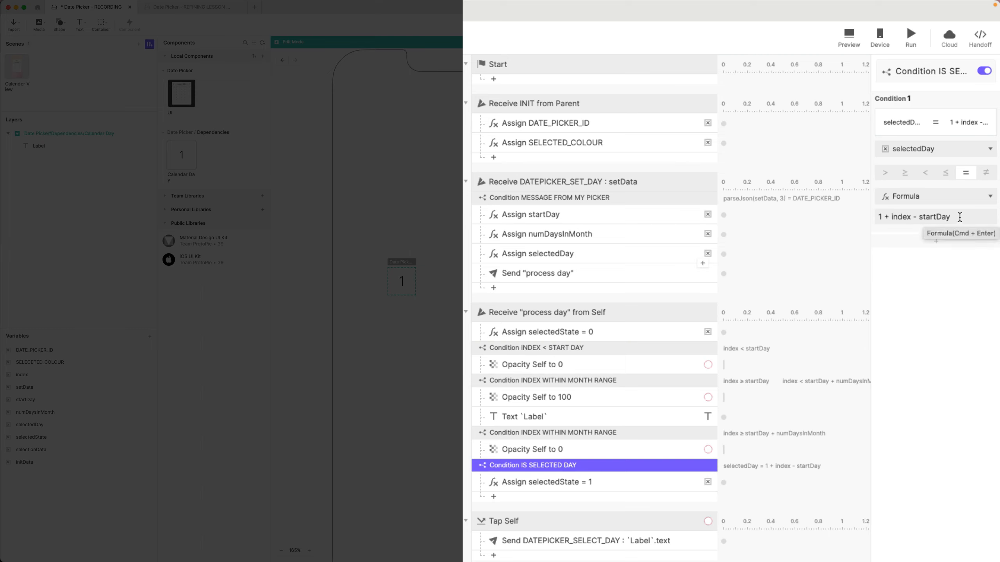
click(954, 217)
drag(955, 217, 861, 217)
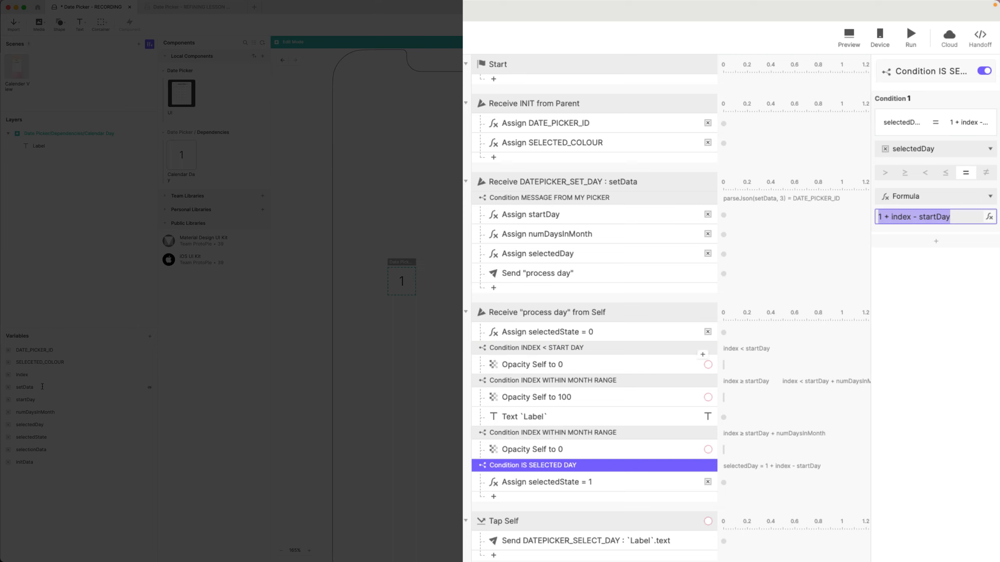
click(594, 471)
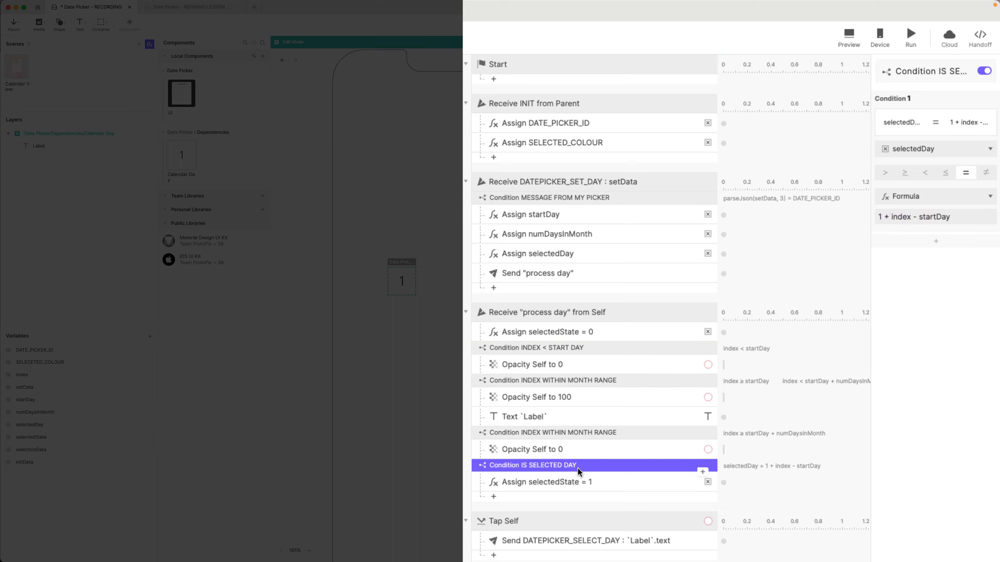
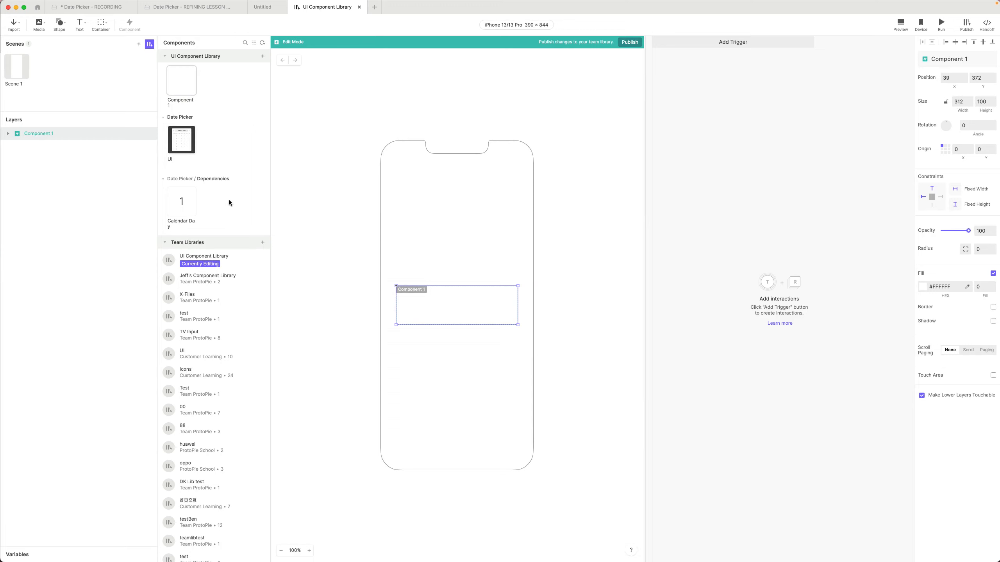
Delete the empty Component 1 from the UI Component Library.
click(183, 78)
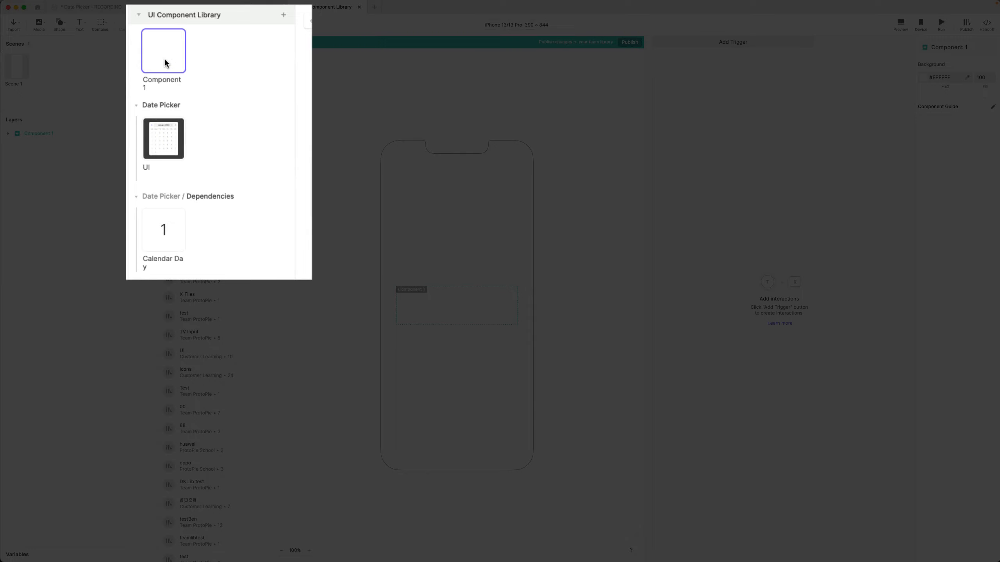
right_click(163, 50)
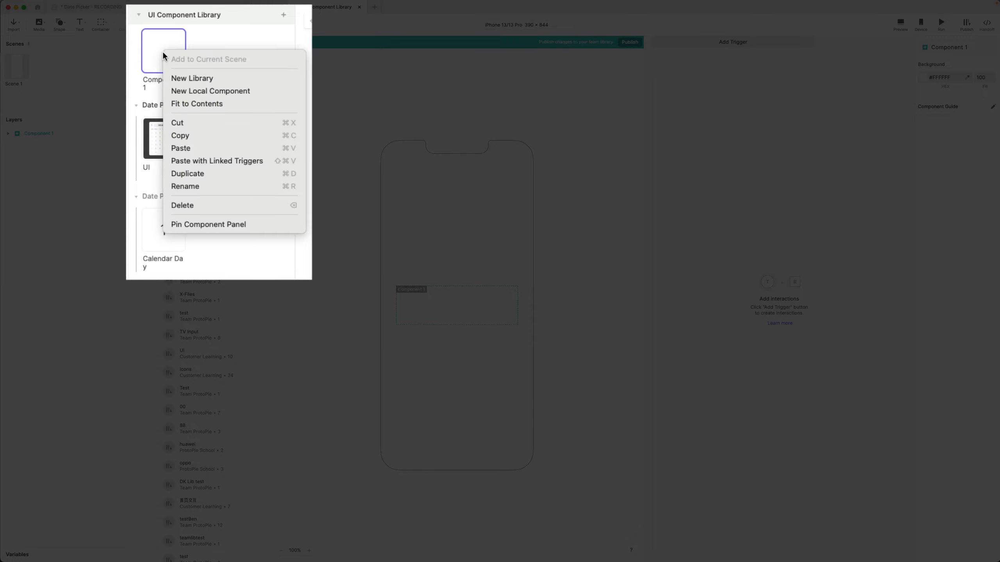
click(199, 205)
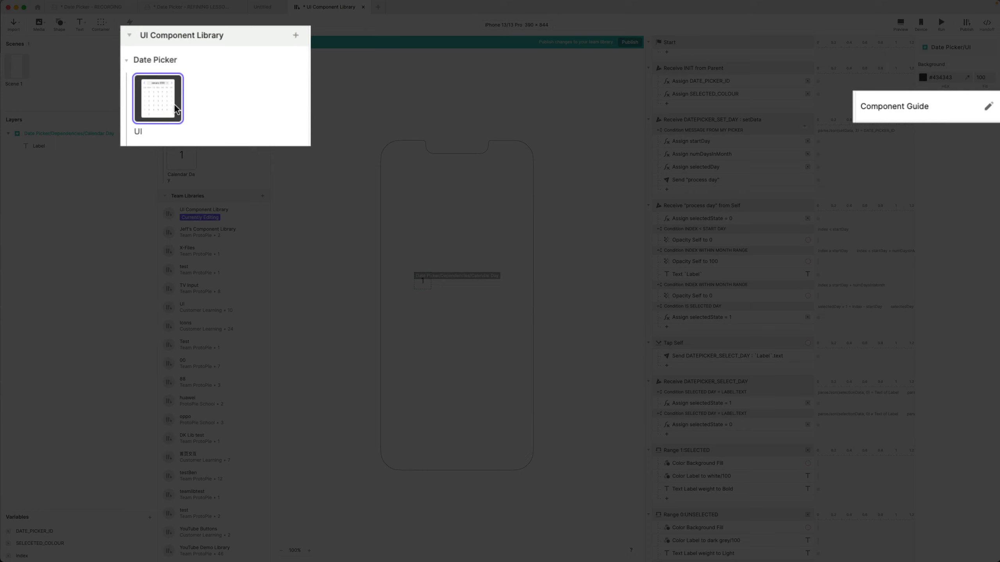
Open the Date Picker/UI component guide for editing and begin its description with "Customizable date picker component." followed by a blank line.
click(989, 110)
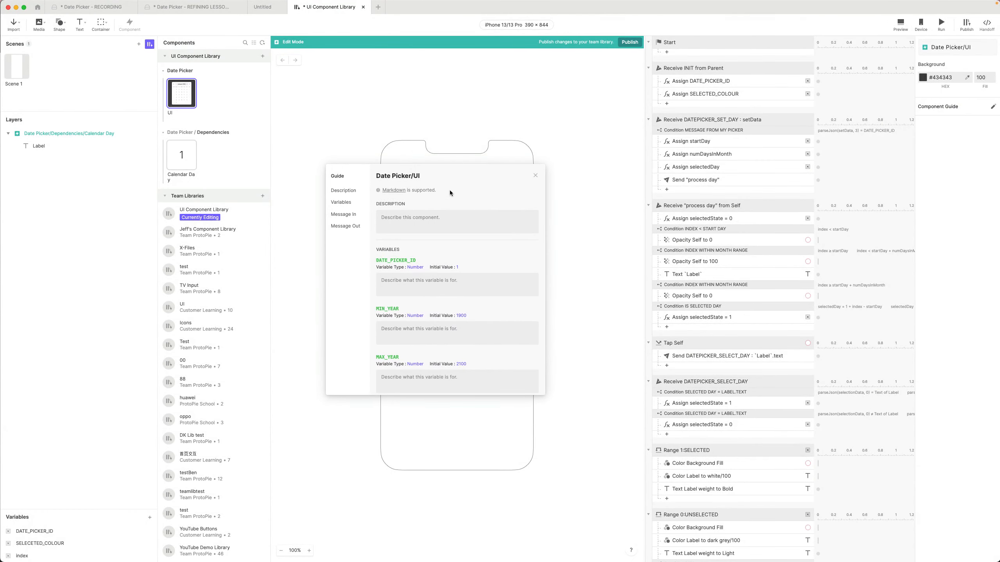
click(440, 224)
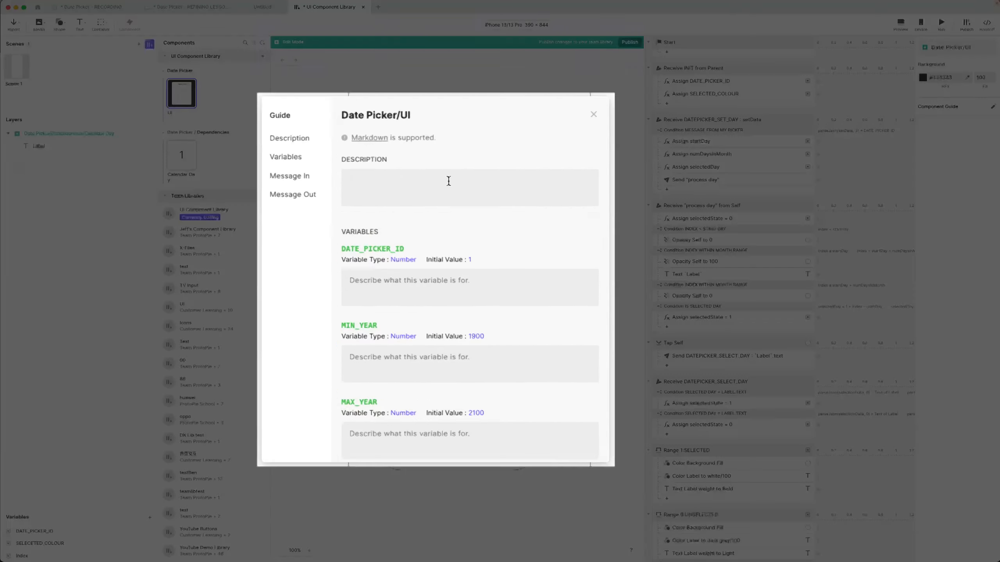
text(Custo)
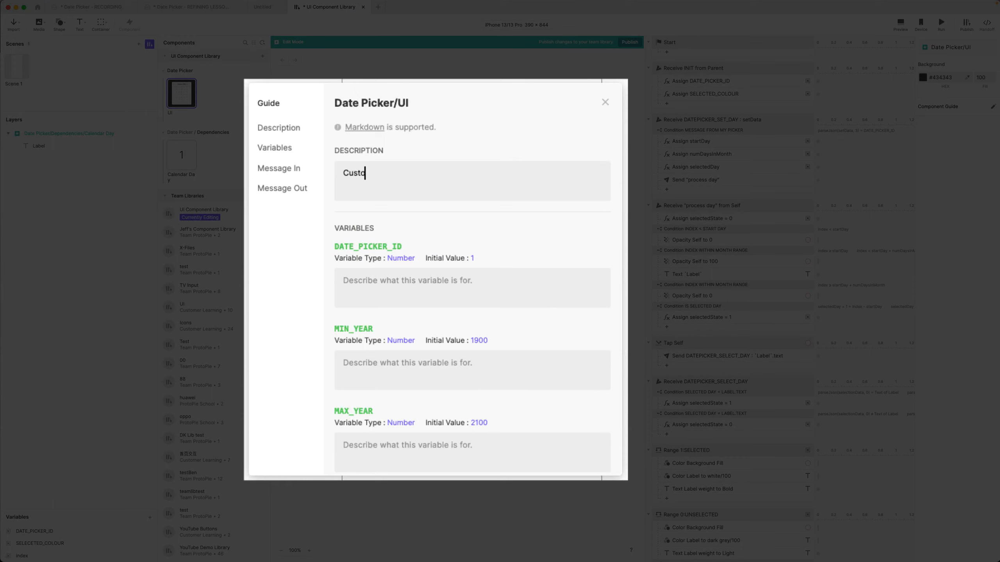
text(mizable date picker component)
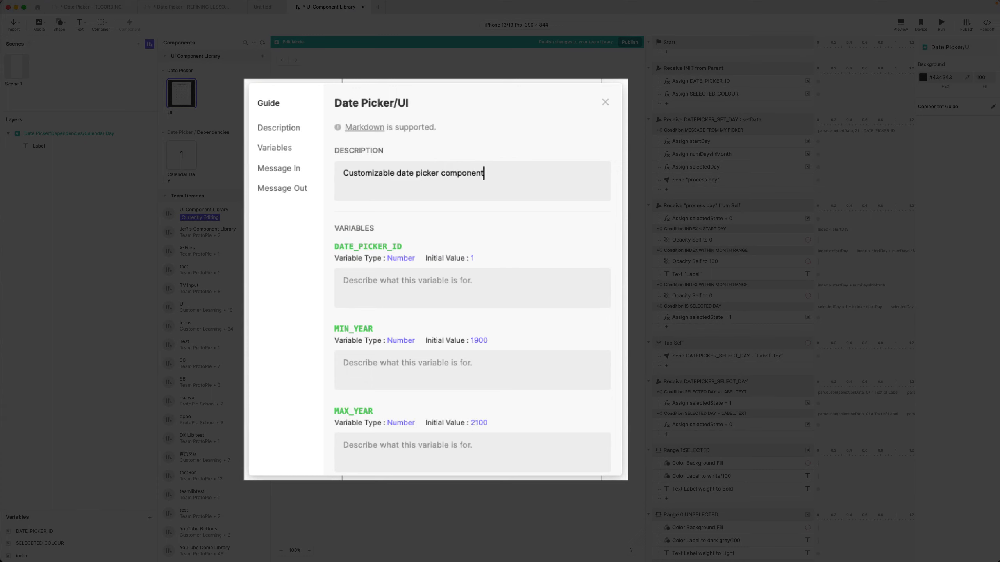
text(.)
key(Return)
key(Return)
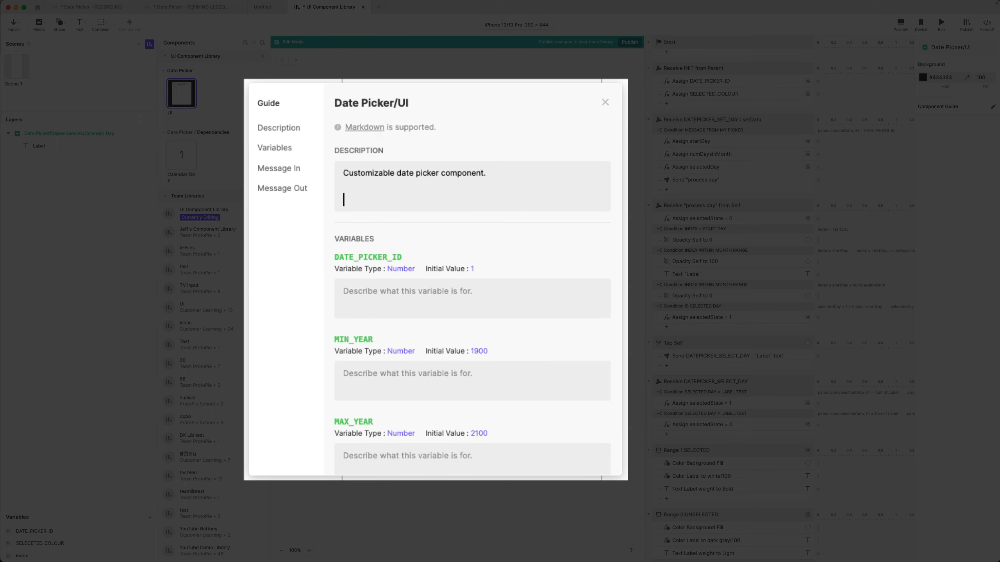
Add "Listen for `SELECTED_DATE` message to get selected date in standard `YYYY-DD-MM` format." to the guide's description.
text(Listen for `)
scroll(409, 324, down, 10)
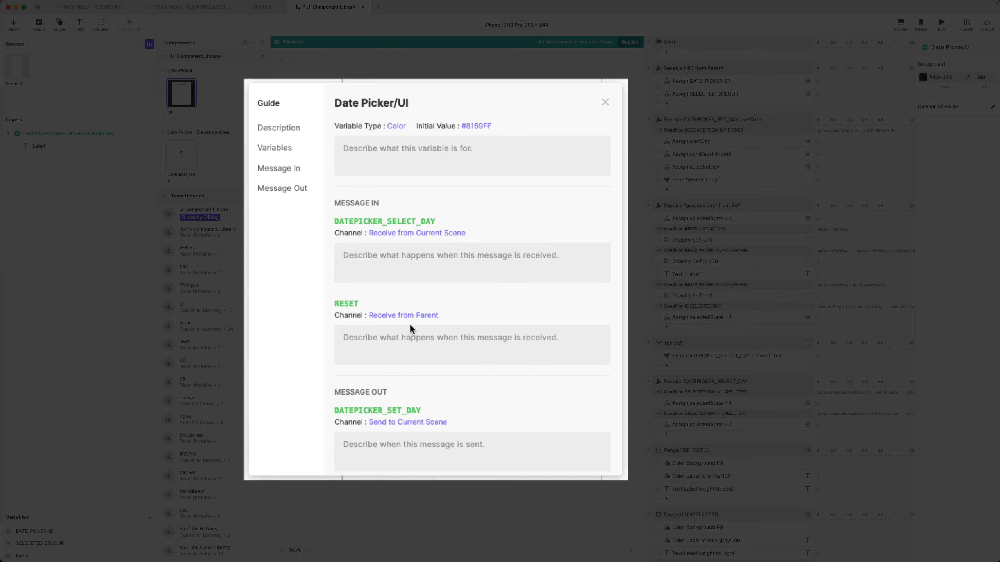
scroll(415, 290, down, 3)
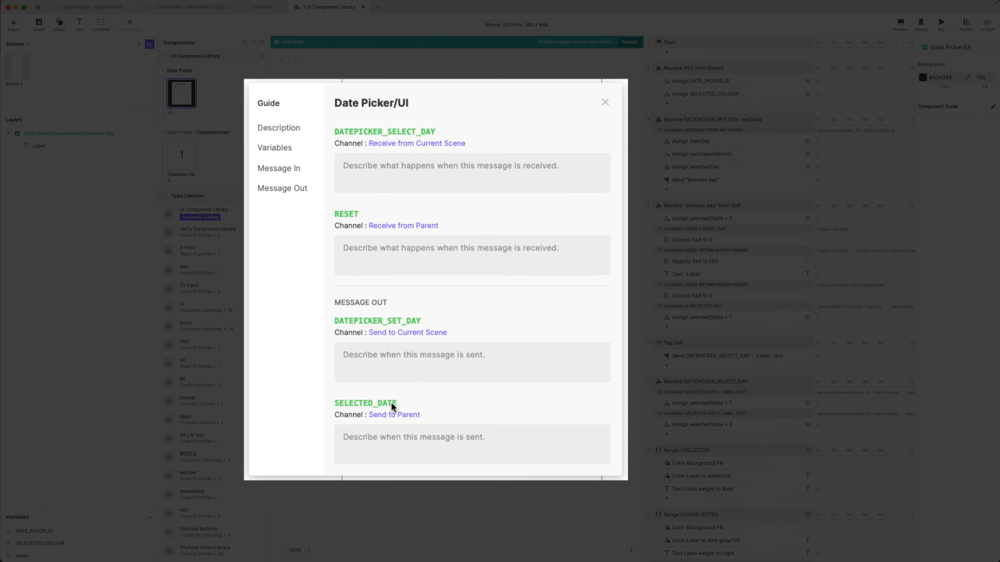
scroll(391, 403, up, 15)
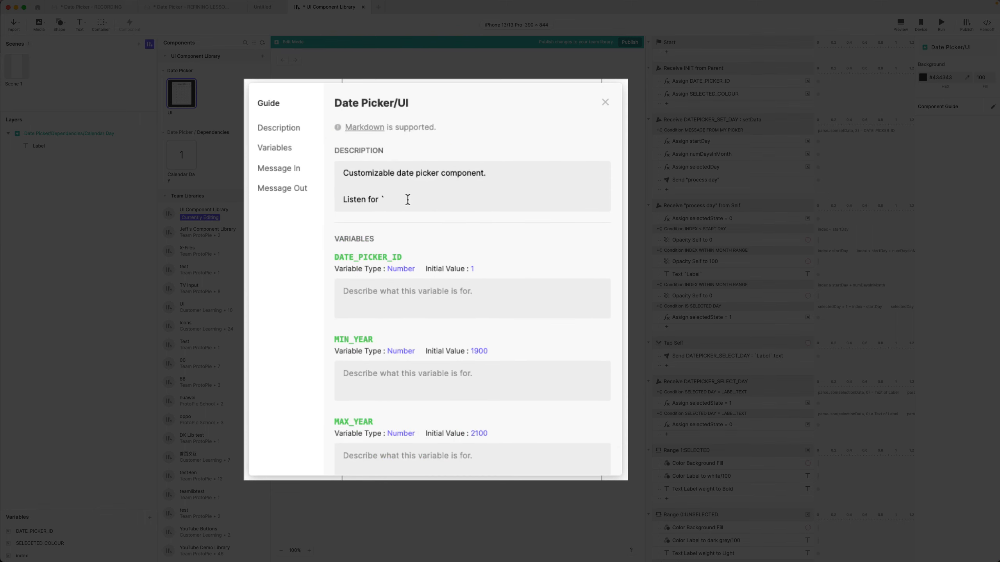
click(408, 199)
text(SELECTED_DATE` message to)
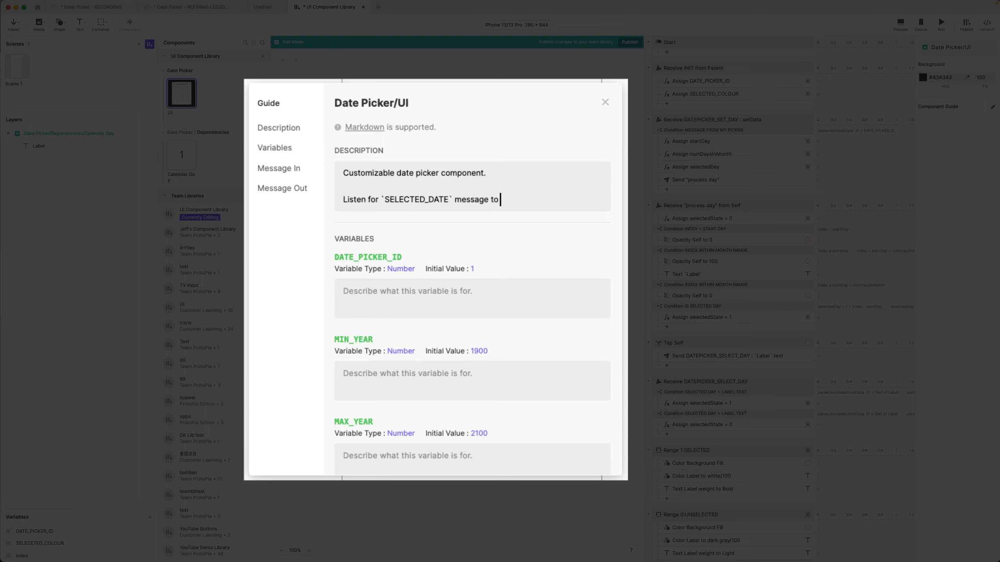
text( get selected date in stan)
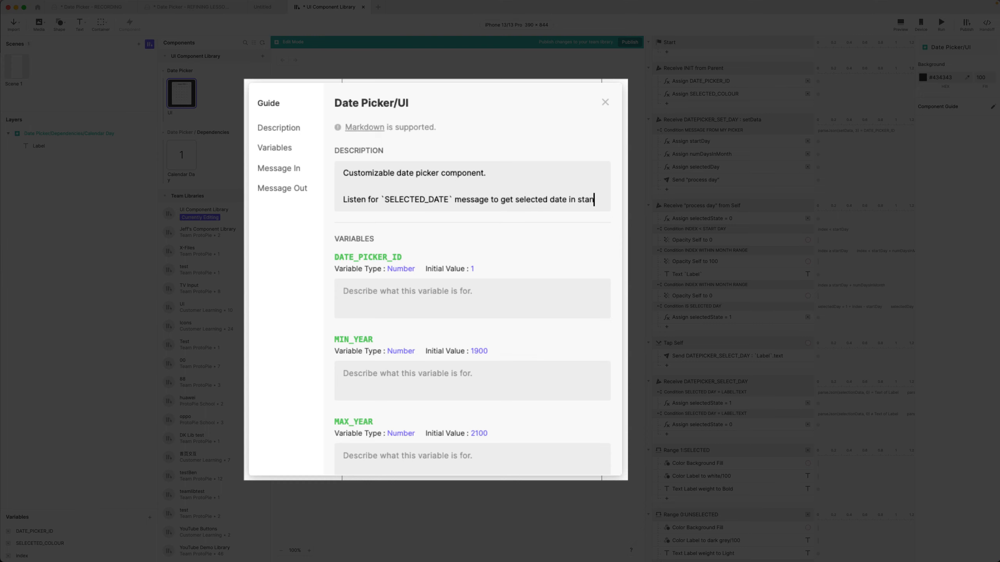
text(dard `YYYY)
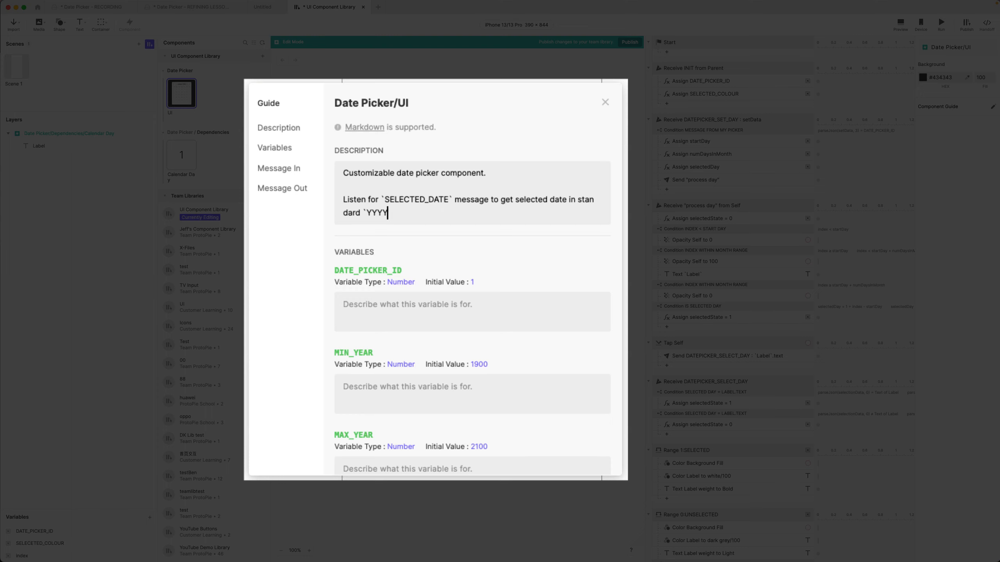
text(-DD-MM` format.)
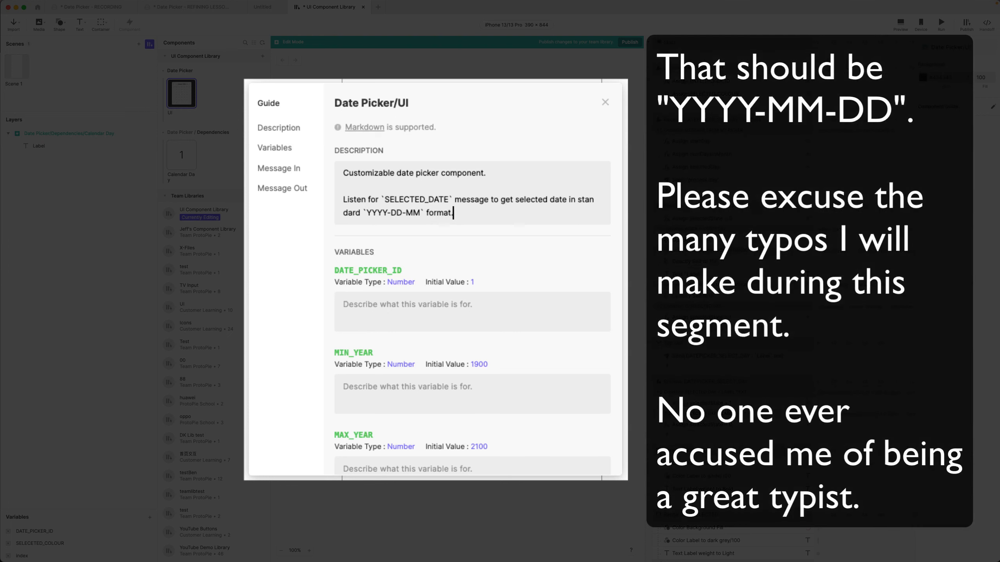
click(462, 242)
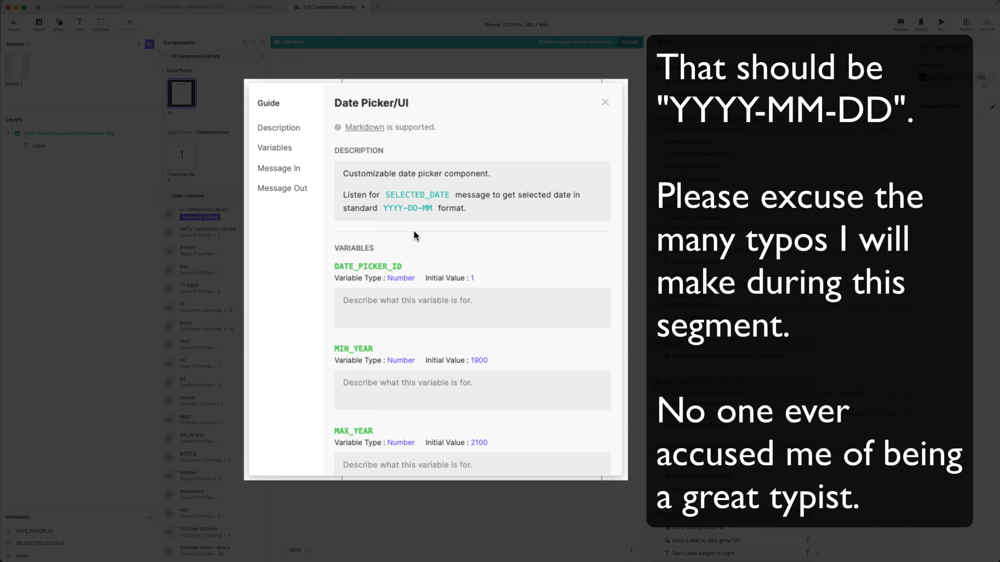
Describe DATE_PICKER_ID in the guide, explaining that multiple date pickers in a scene each need a unique value to avoid conflicting with each other.
scroll(425, 342, down, 3)
scroll(431, 385, up, 3)
scroll(403, 295, down, 1)
click(391, 292)
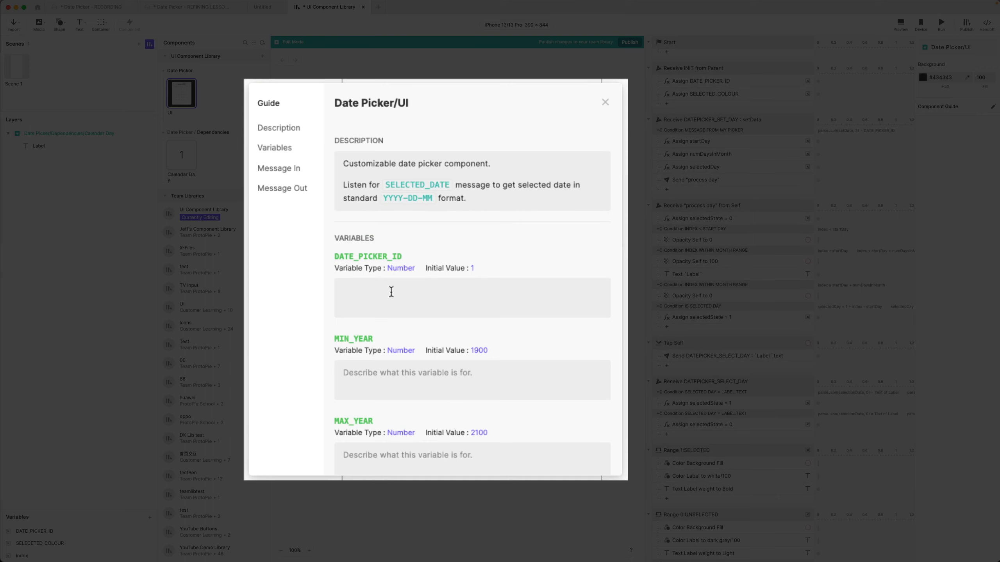
text(Idf there are multiple date picker compone)
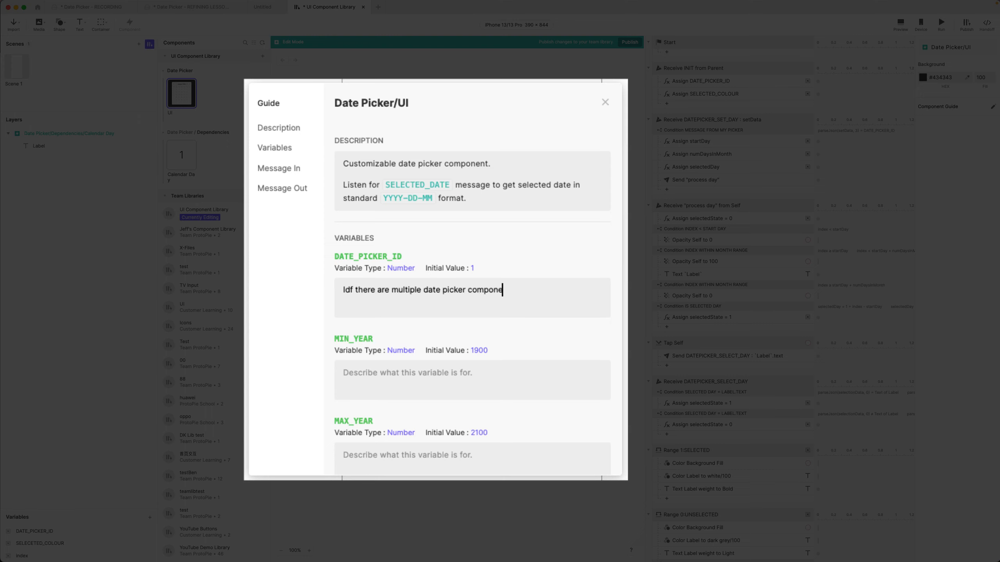
text(nt sin your scene, set each)
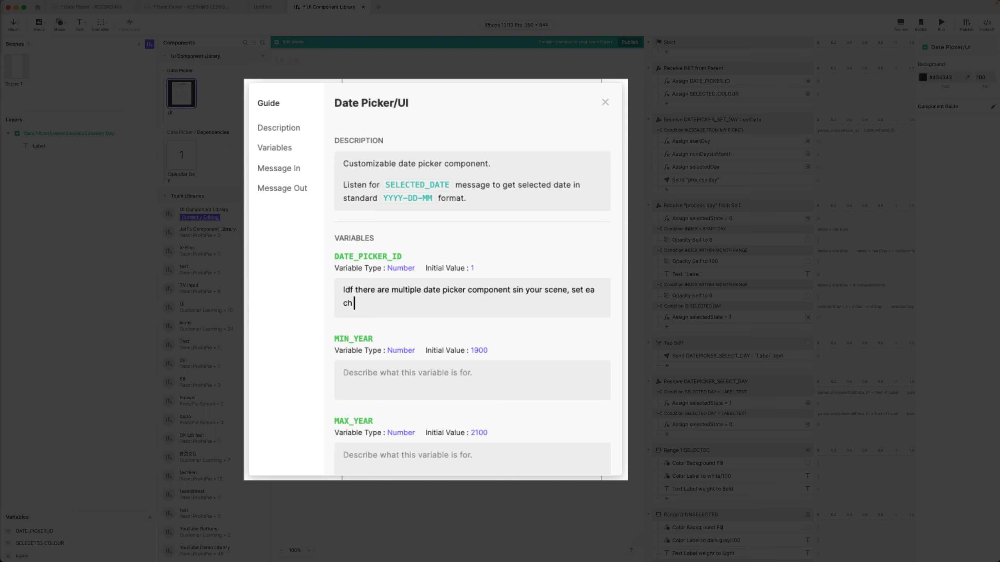
text( to have a unique value for )
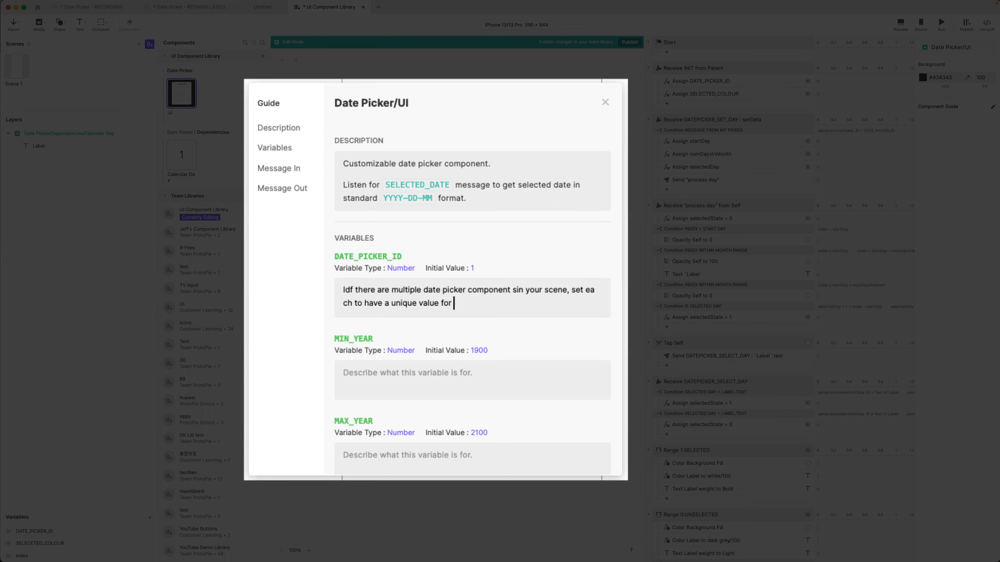
text(`DATRE)
key(BackSpace)
key(BackSpace)
text(E_PICKER_ID` so that they do)
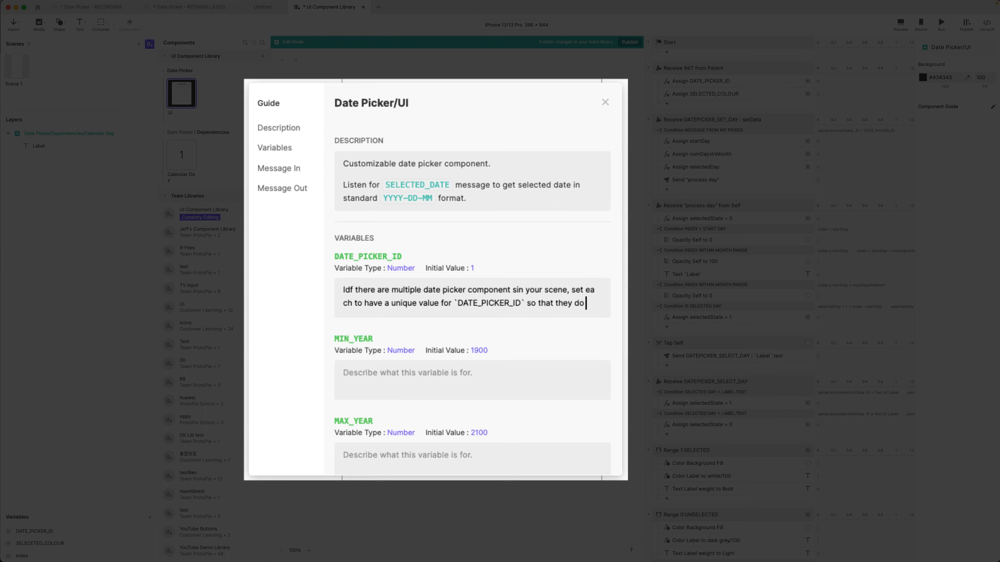
text( not )
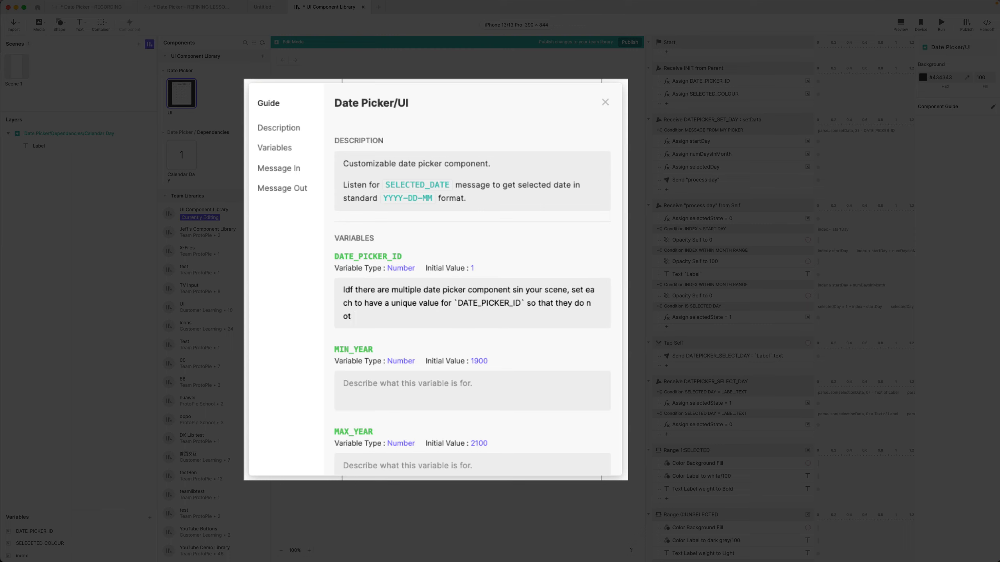
text(conflict with each other.)
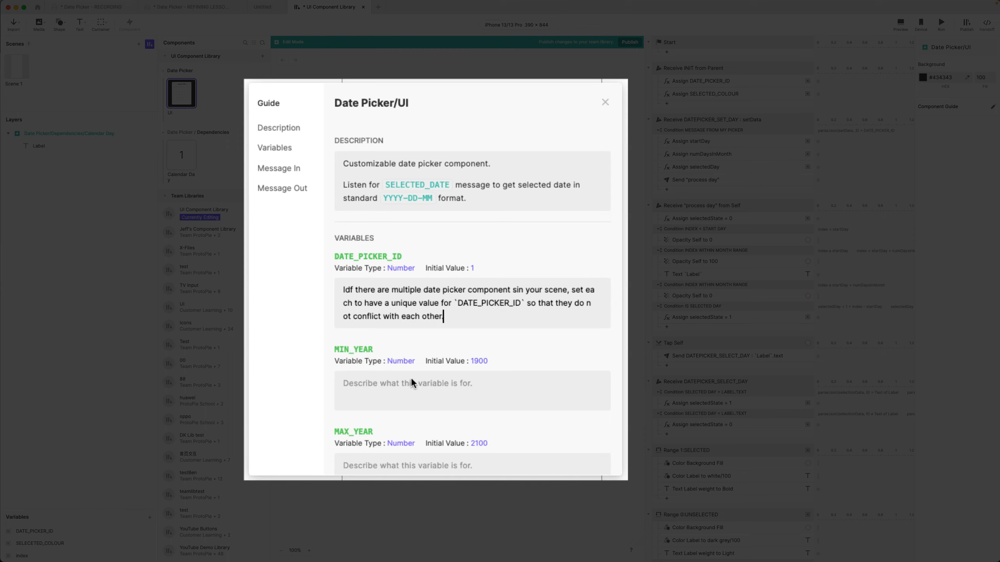
Describe MIN_YEAR as "Minimum year in the Quick Select modal." and MAX_YEAR as "Maximu year in the Quick Select modal.".
click(431, 390)
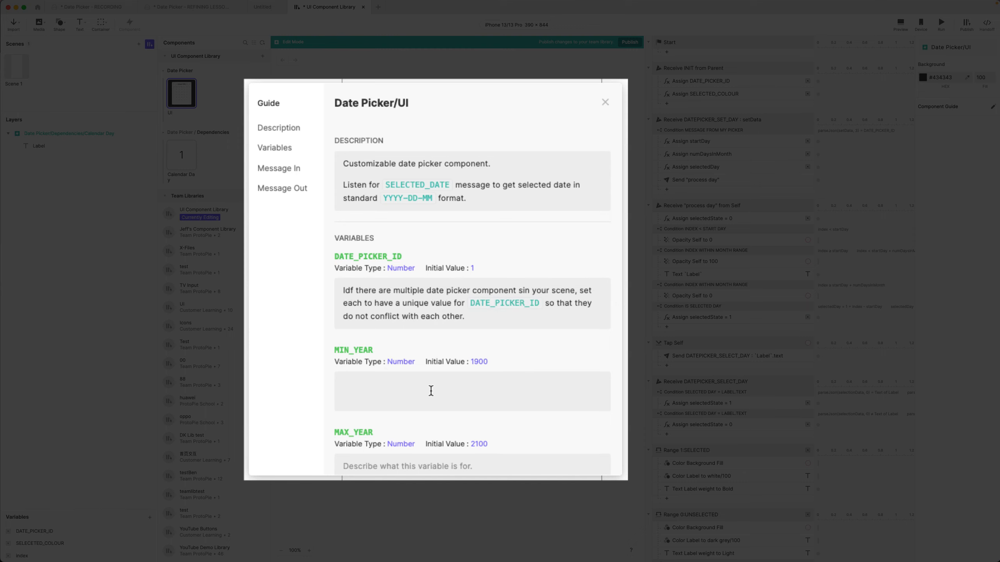
text(Minimum year in the Quick Sel)
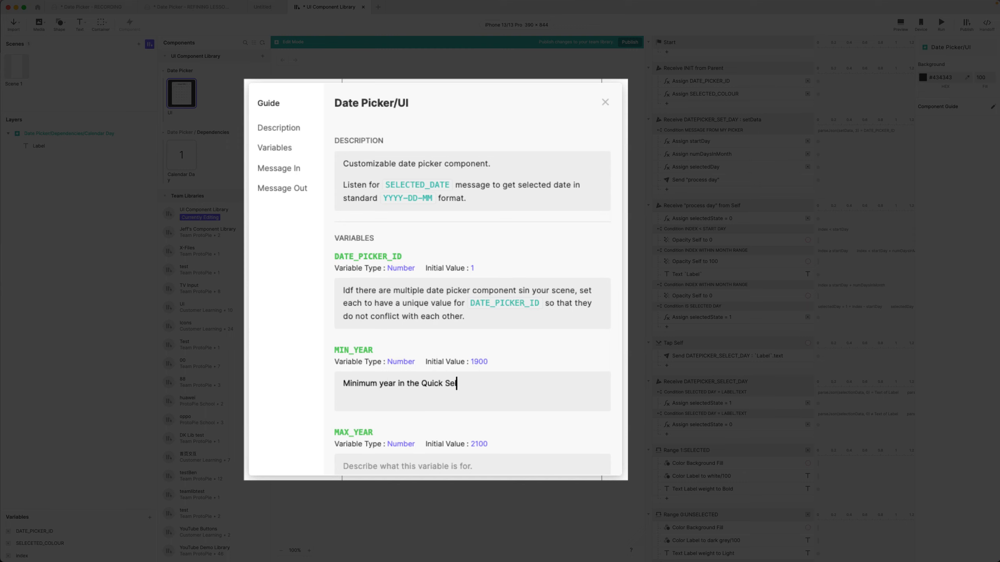
text(ect modal.)
scroll(444, 388, down, 1)
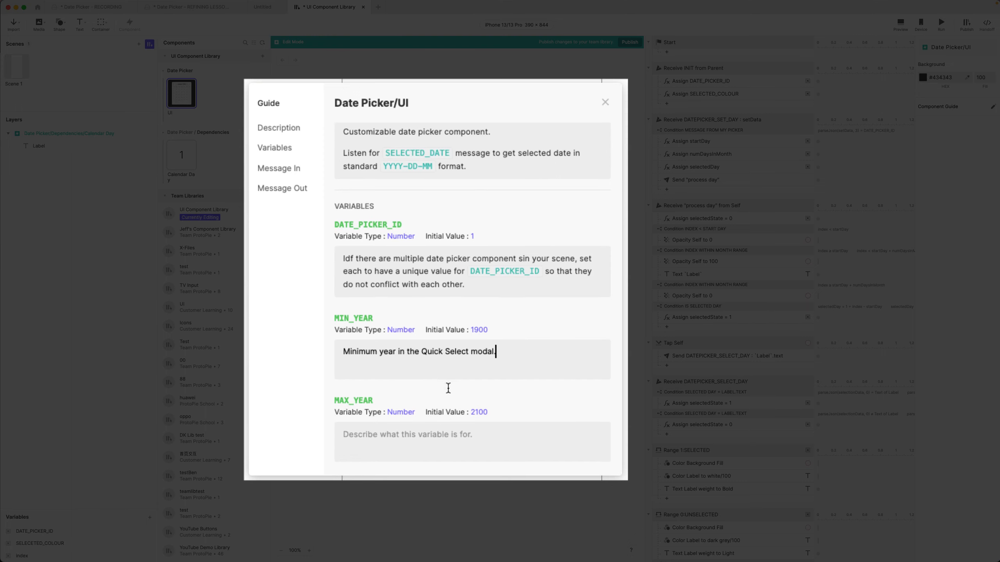
click(439, 428)
text(Max)
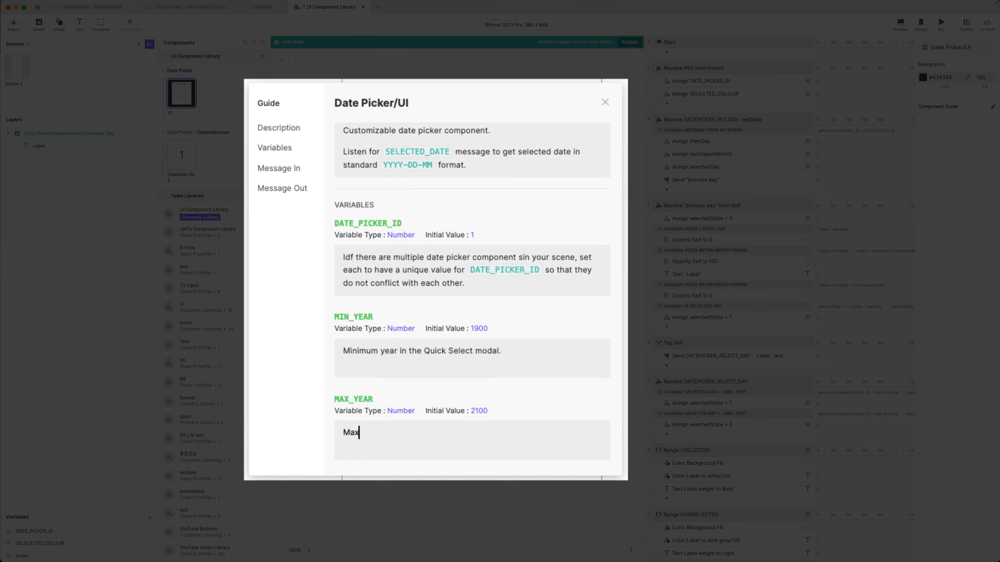
text(imu year in the Quick Select modal.)
Begin the ACCENT_COLOUR description with "Changes the colour of the following elemtns in the Date Picker:" followed by a blank line.
scroll(452, 359, down, 5)
click(417, 323)
text(Chan)
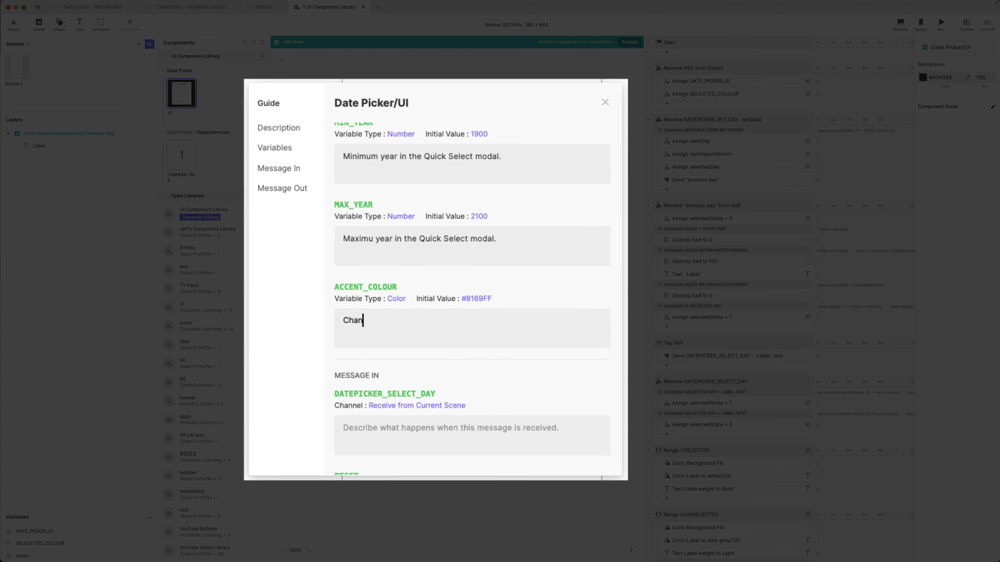
text(ges the colour of the followin)
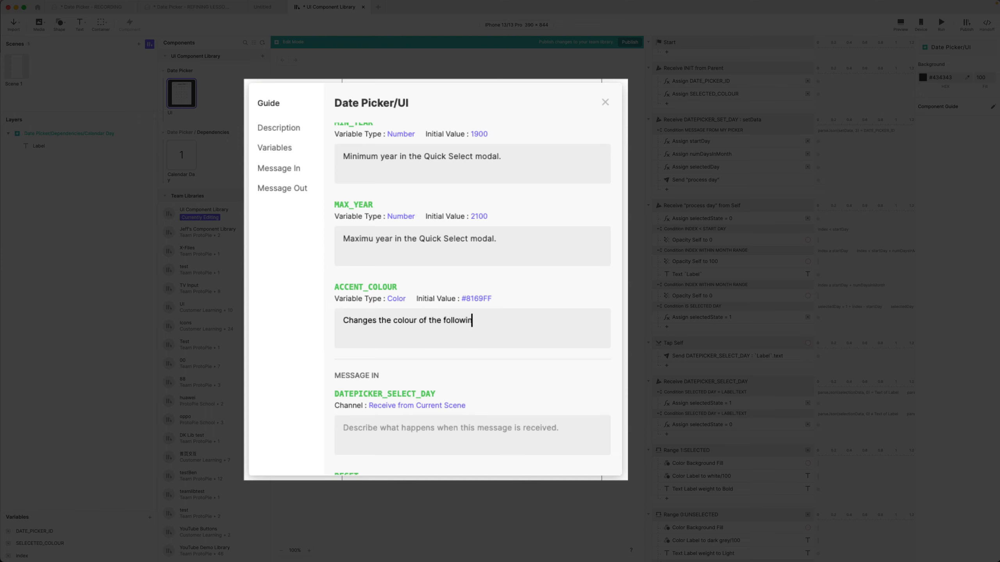
text(g elemtns in the Date Picker:)
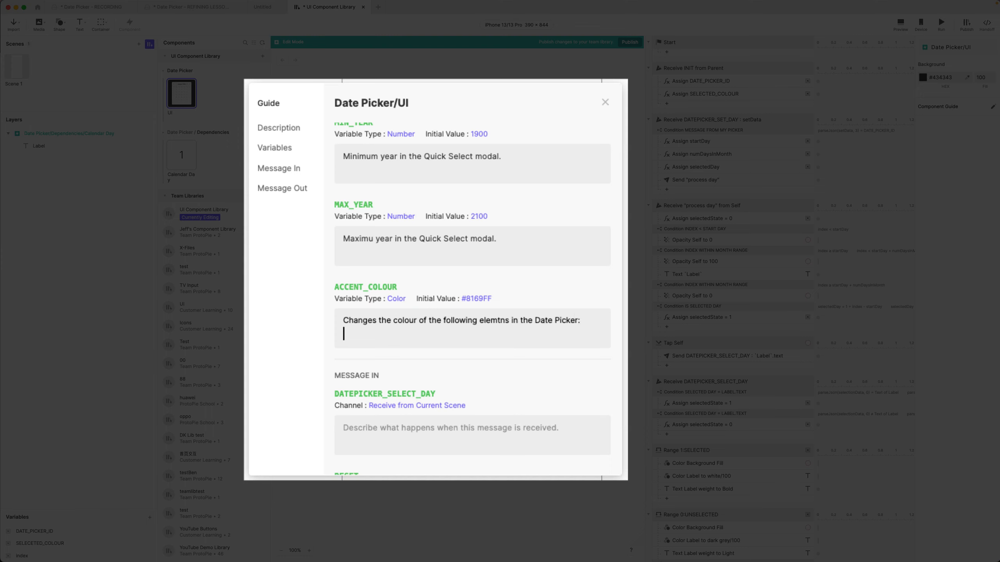
key(Return)
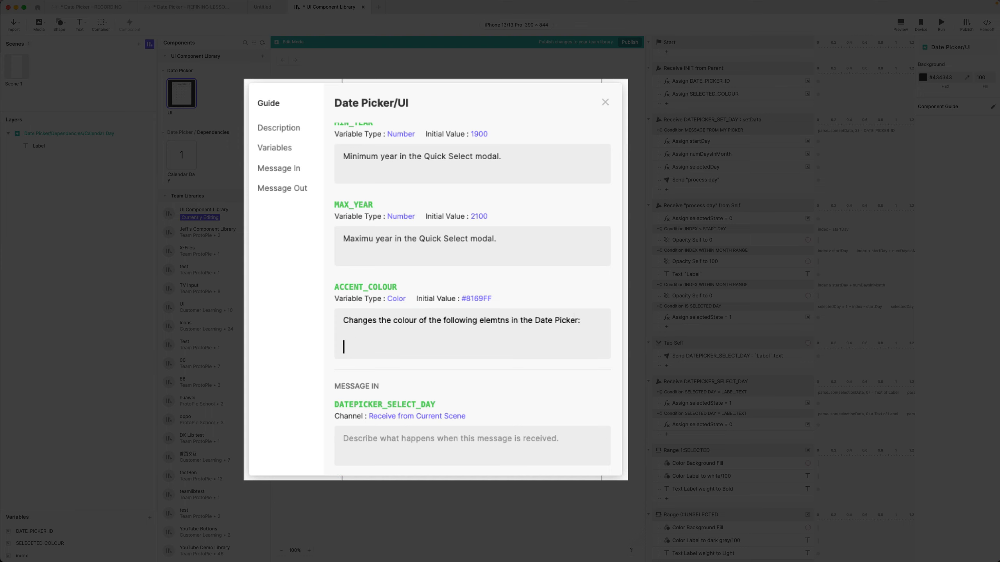
Add the ACCENT_COLOUR bullet items "Next / Prev chevrons", "buttons in the Quick Select modal" and "selected date background".
text(* Next / Prev chevrons)
key(Return)
text(* buttons in the Quick Select m)
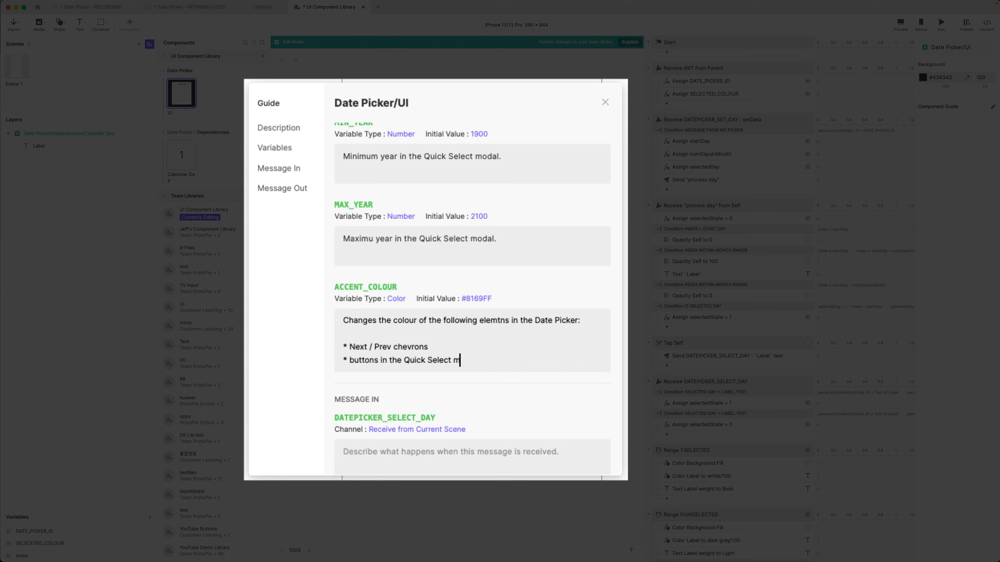
text(odal)
key(Return)
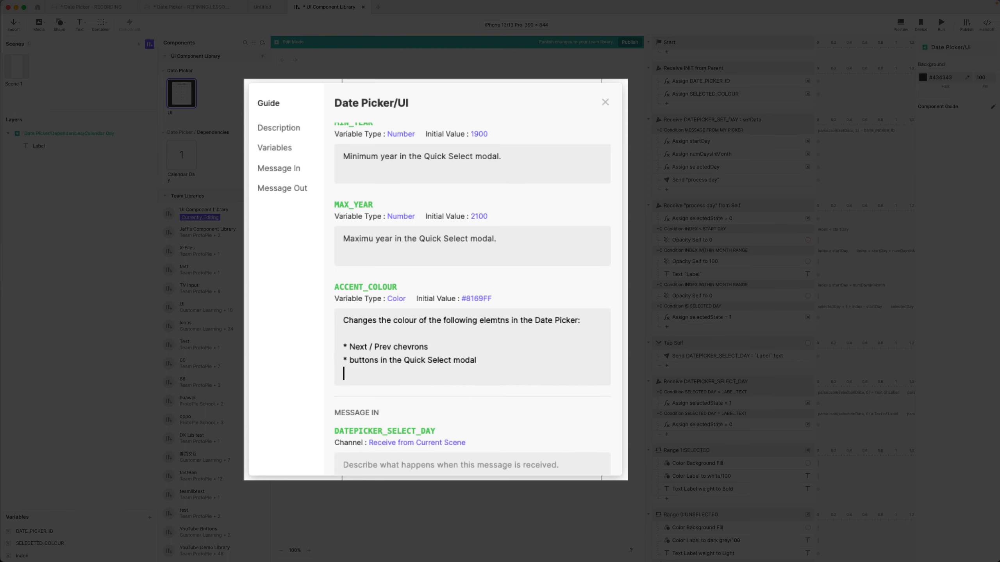
text(* selected date background)
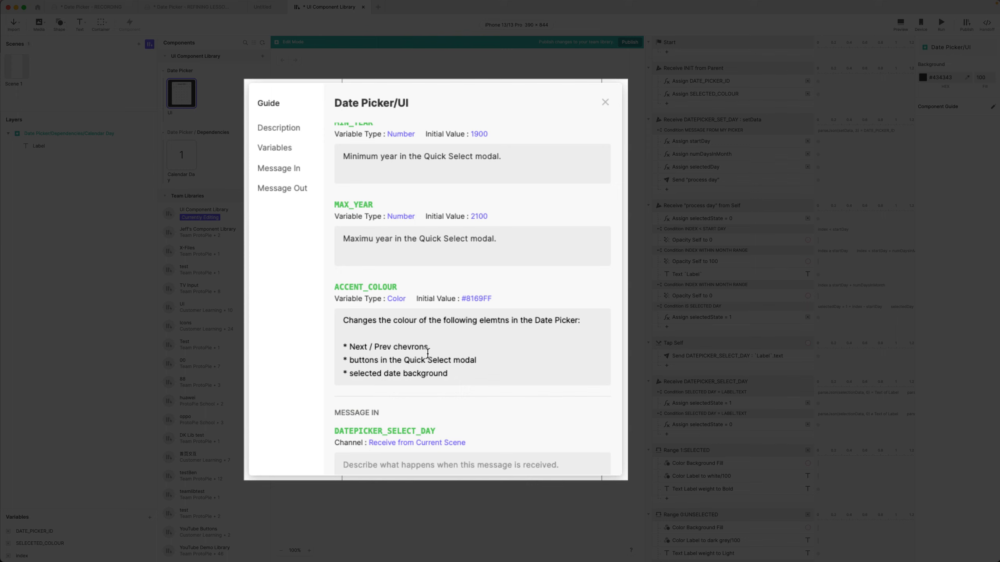
click(457, 396)
Describe the incoming message DATEPICKER_SELECT_DAY as "Used internally by component" and copy that text for reuse.
scroll(481, 392, down, 5)
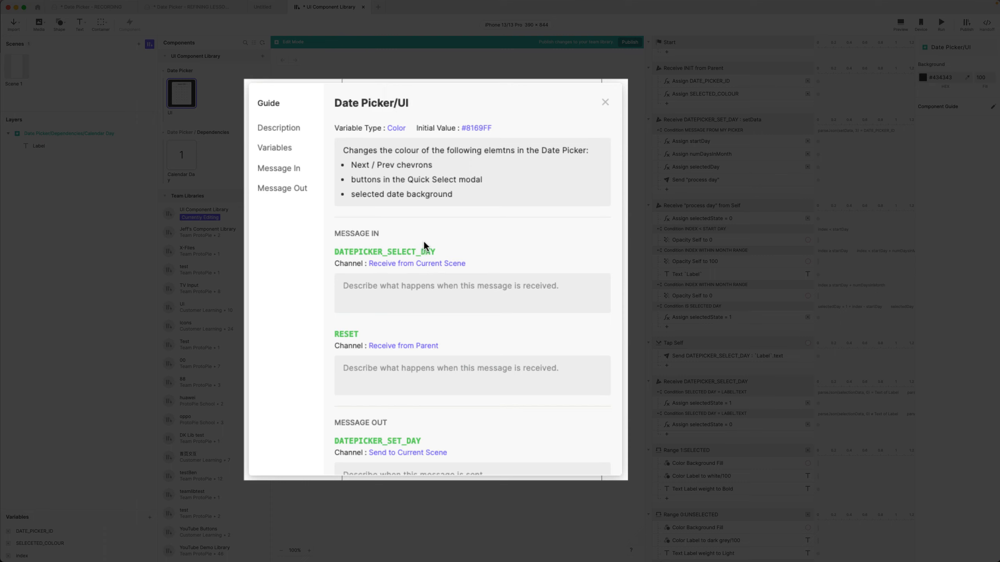
click(412, 286)
text(Used inte)
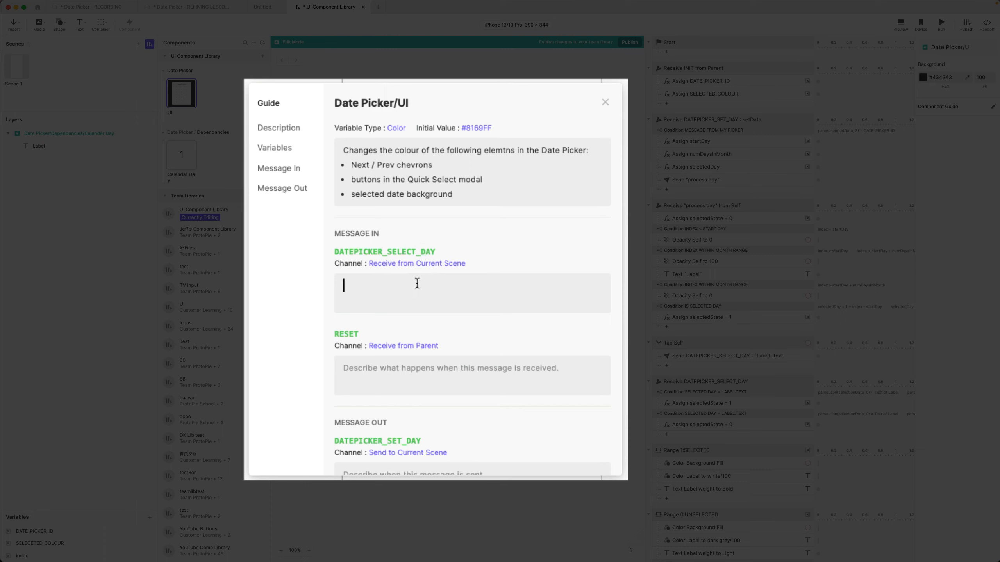
text(rnally by component)
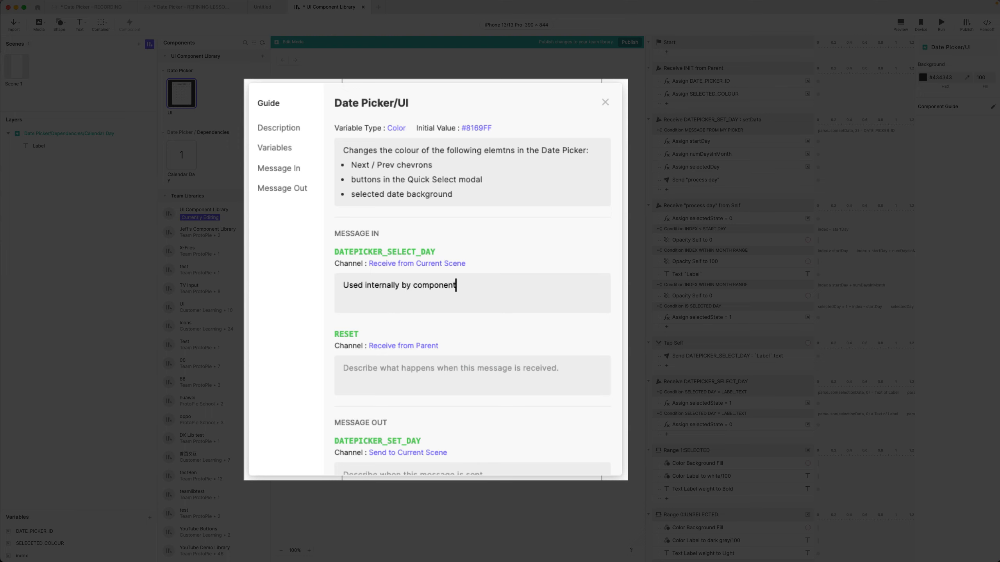
key(super+shift+Left)
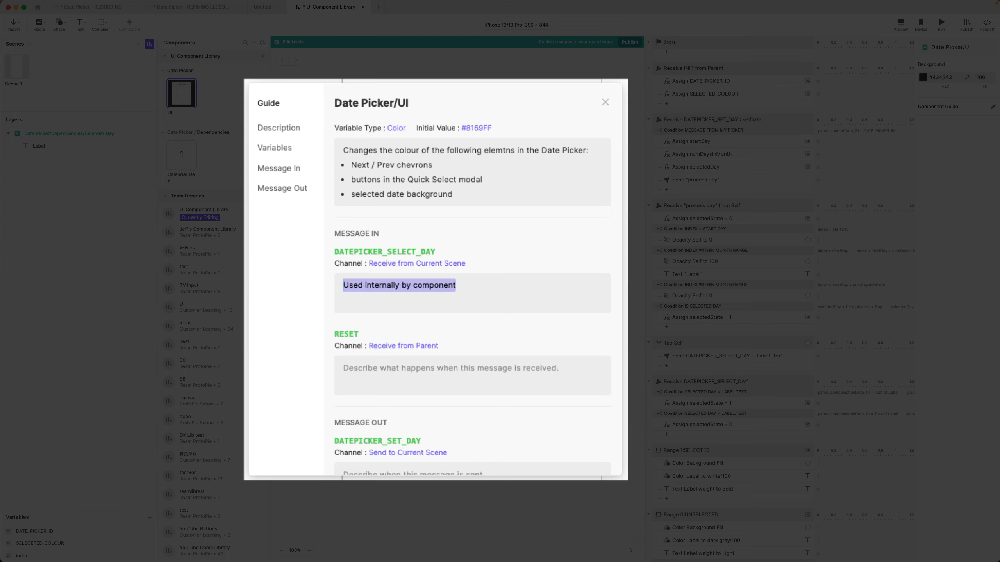
Begin the RESET message description with "Send this message directly to the compone t cpy to have it reset to one of two states:" and a blank line.
click(406, 370)
text(Send)
text( this message )
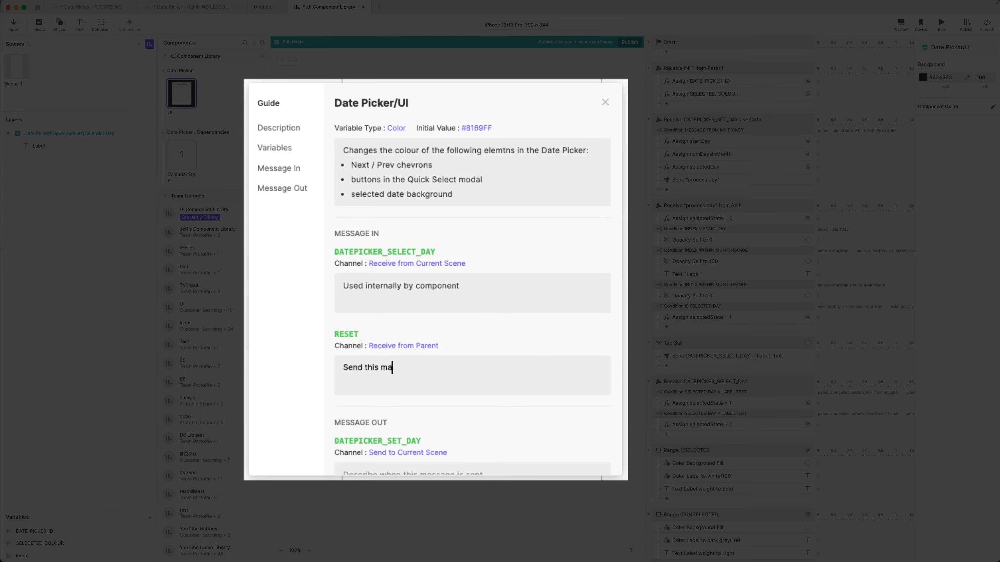
text(directly to the compone )
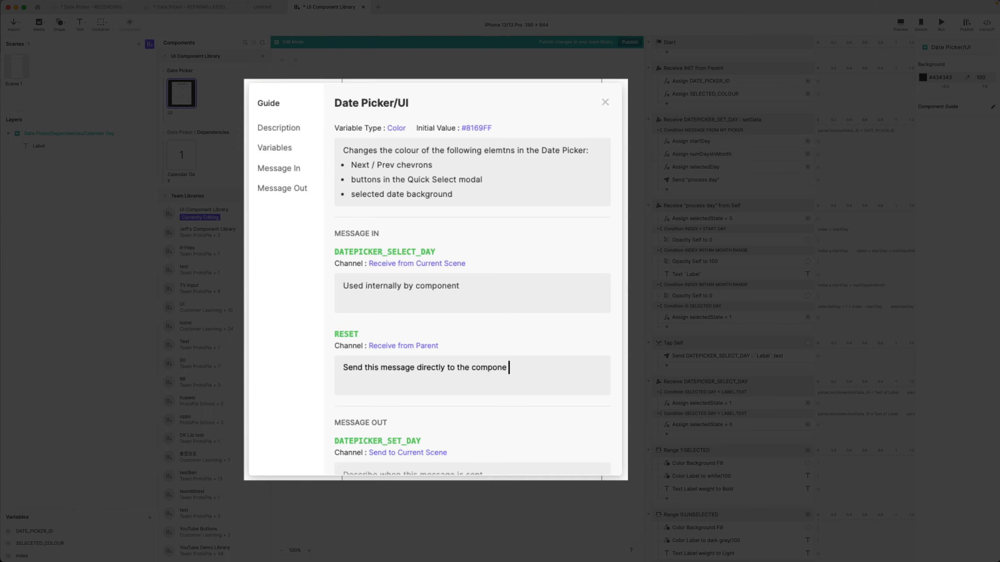
text(t cpy to haver)
key(BackSpace)
key(BackSpace)
text(it reset to one of two)
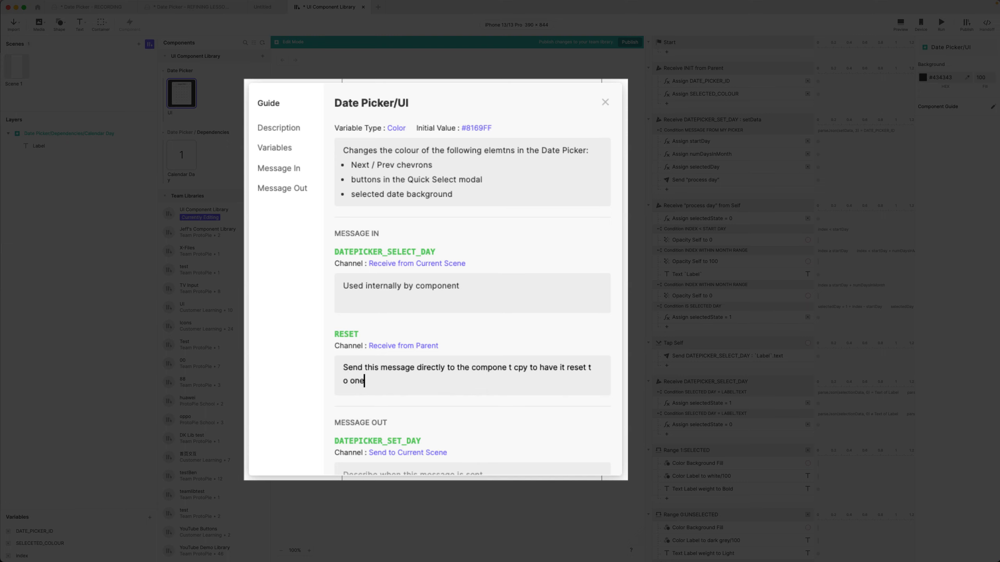
text( states:)
key(Return)
key(Return)
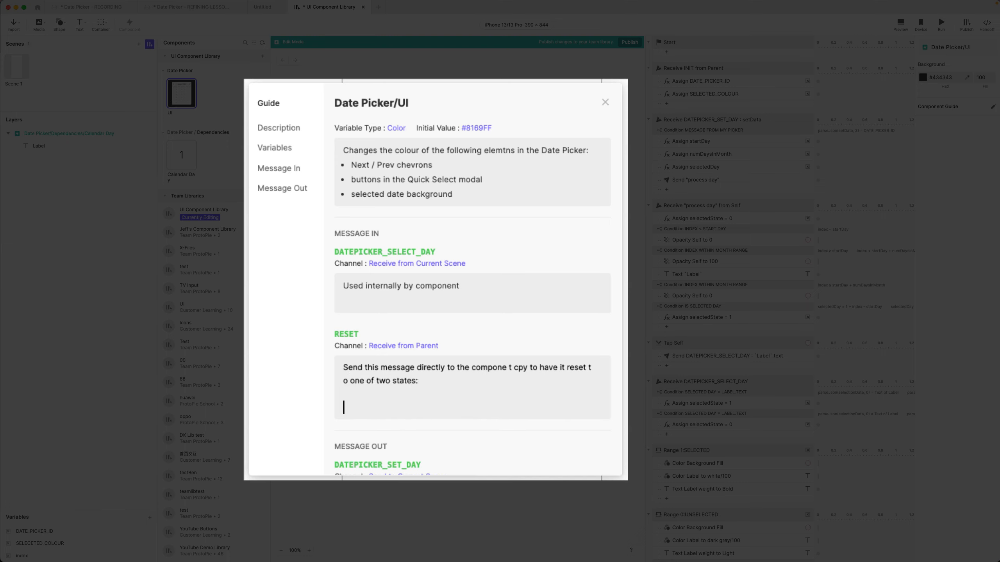
Add two RESET bullets: with no date selected, the "syetm month and year"; with a date selected, "the month and year of the selected date".
text(* If  no date has been selec)
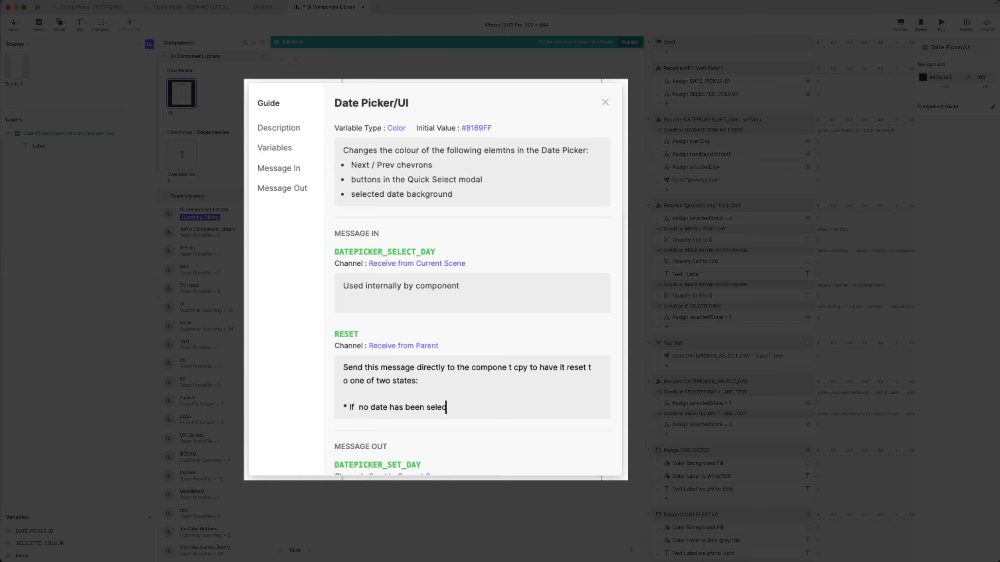
text(ted, the syetm montha)
key(BackSpace)
key(BackSpace)
text(and year)
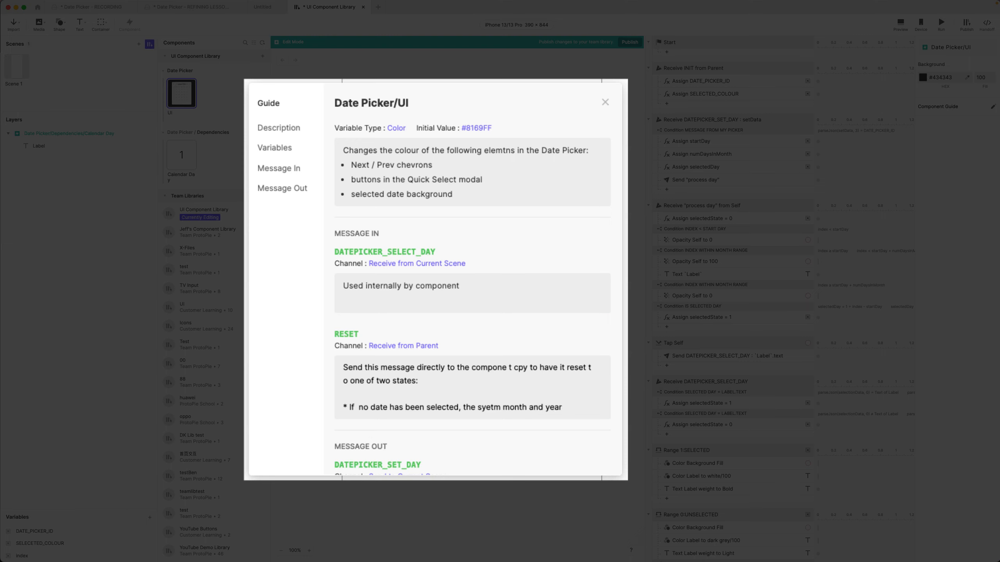
key(Return)
text(* if)
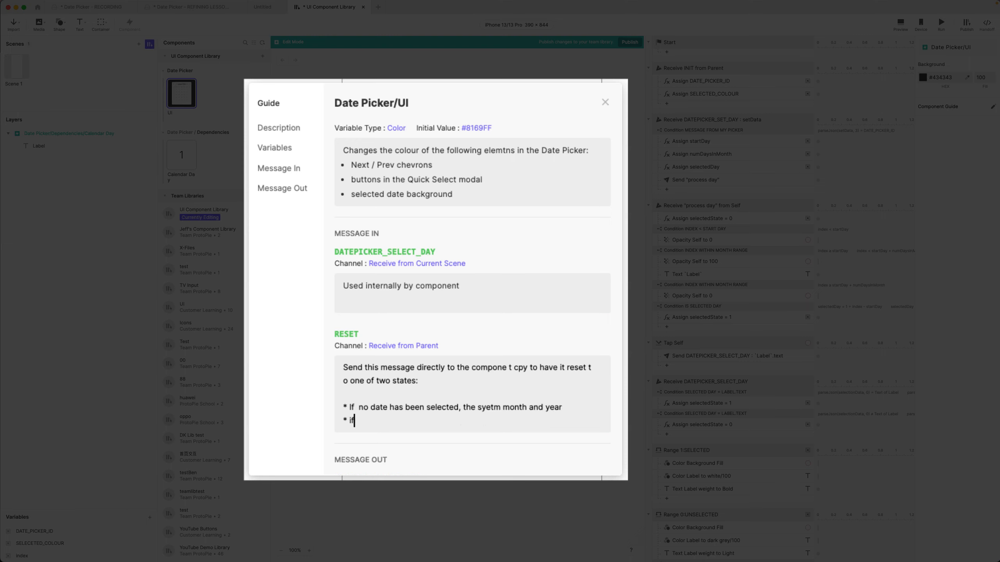
text( a date has been selected, th)
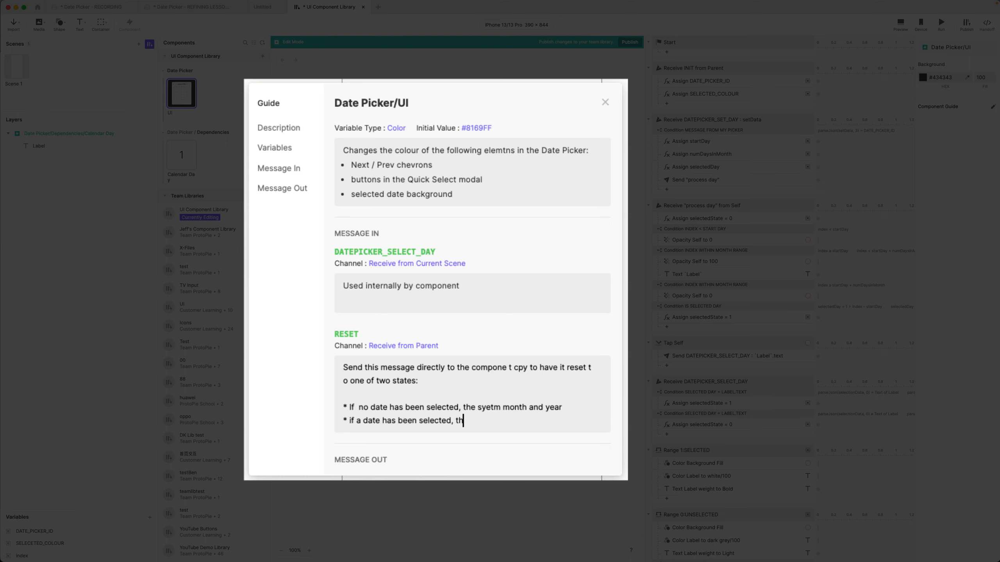
text(e month and year of the selected date)
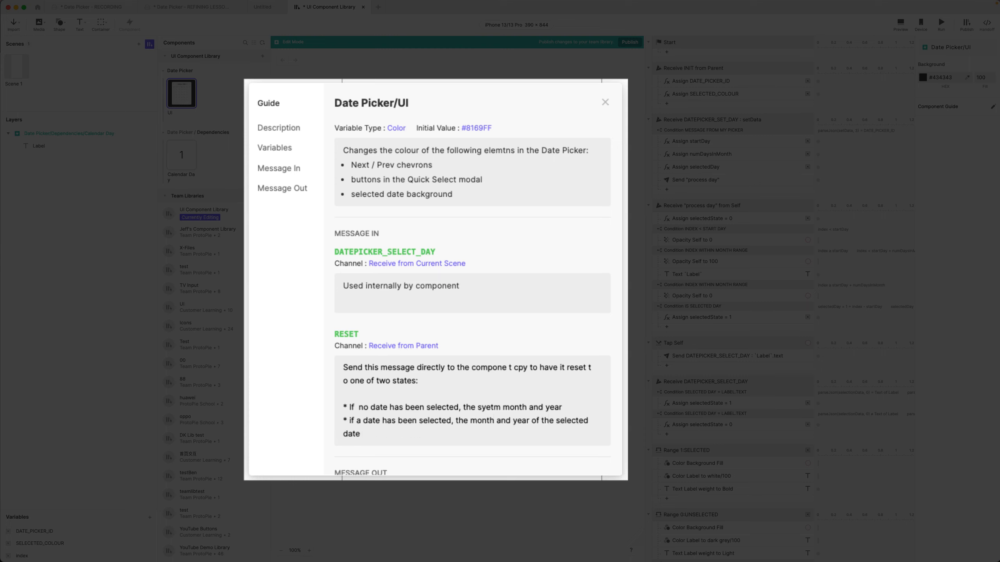
Describe the outgoing message DATEPICKER_SET_DAY with the copied text "Used internally by component".
scroll(404, 353, down, 1)
scroll(404, 354, down, 5)
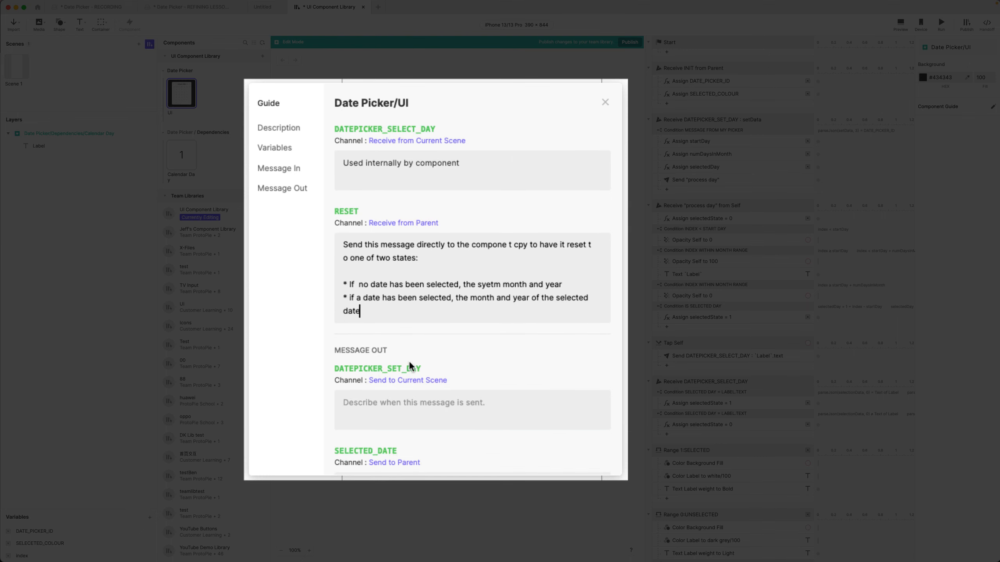
click(416, 406)
text(Used internally by component)
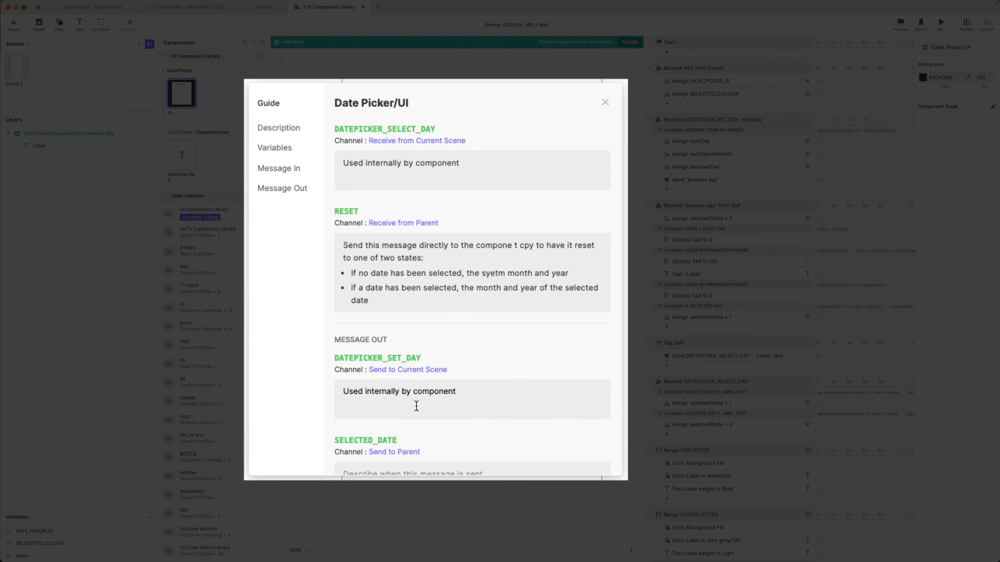
Describe SELECTED_DATE as sent to the parent when a date is selected, formatted in the standard `YYYY_MM_DD` format, and close the guide.
scroll(417, 411, down, 2)
click(409, 443)
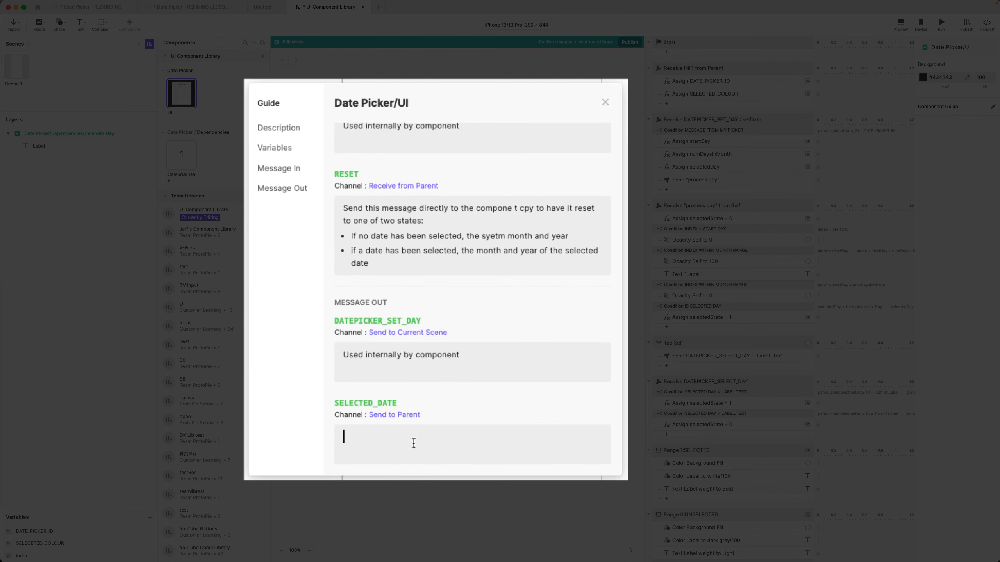
text(Sent to parent when. a dat)
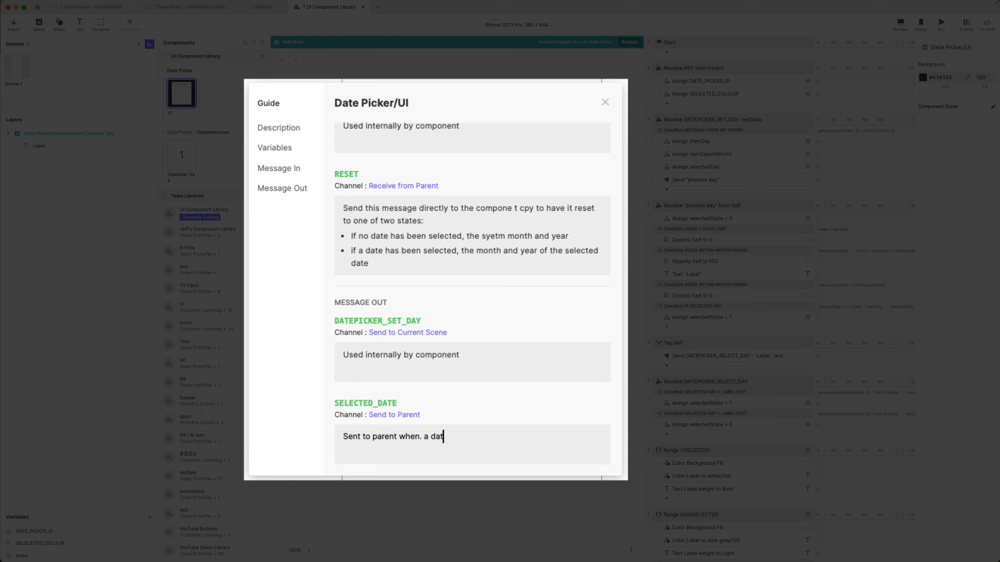
text(e is selected.  Foermatted in th)
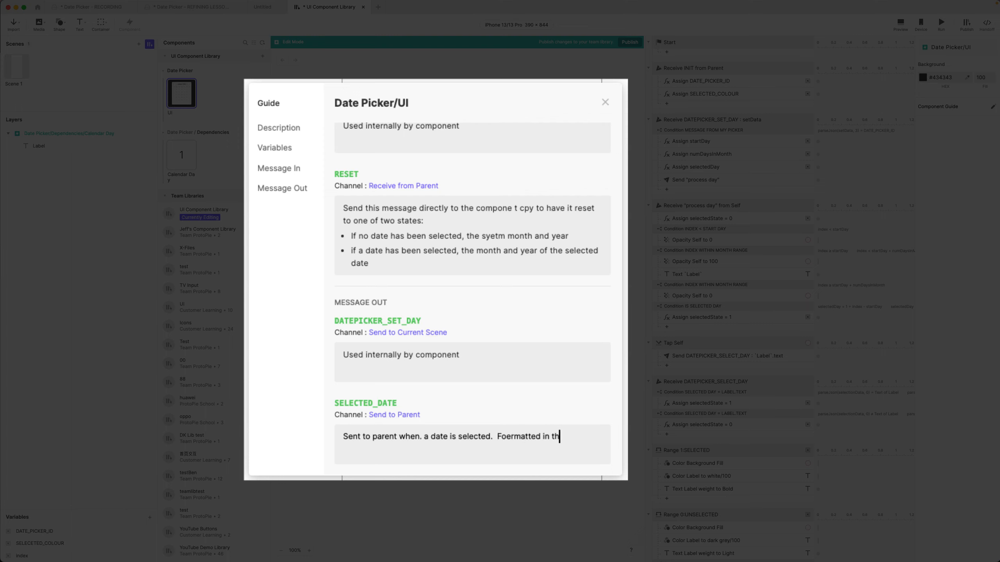
text(e stardard `YYYY_MM_DD`)
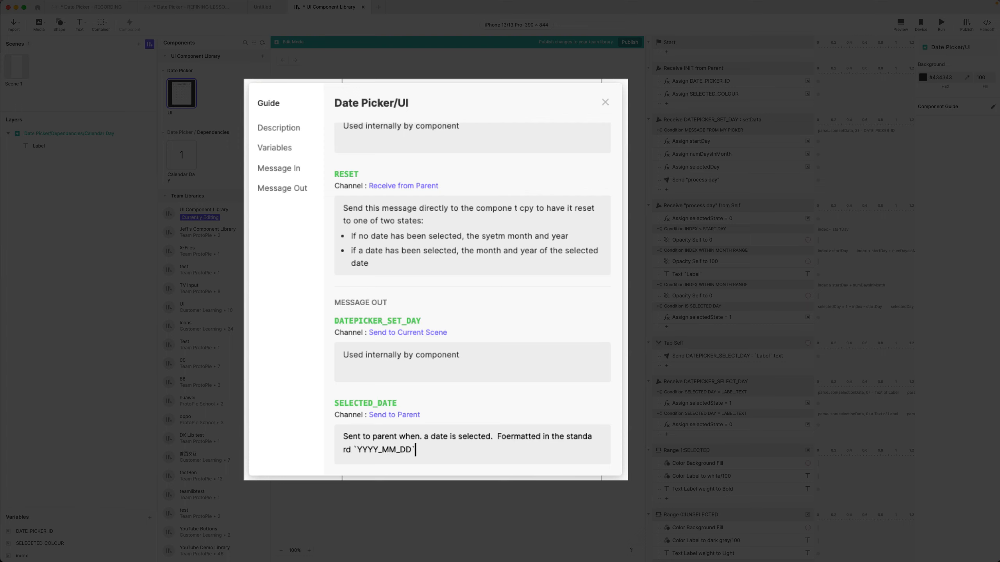
text( format.)
scroll(447, 393, up, 20)
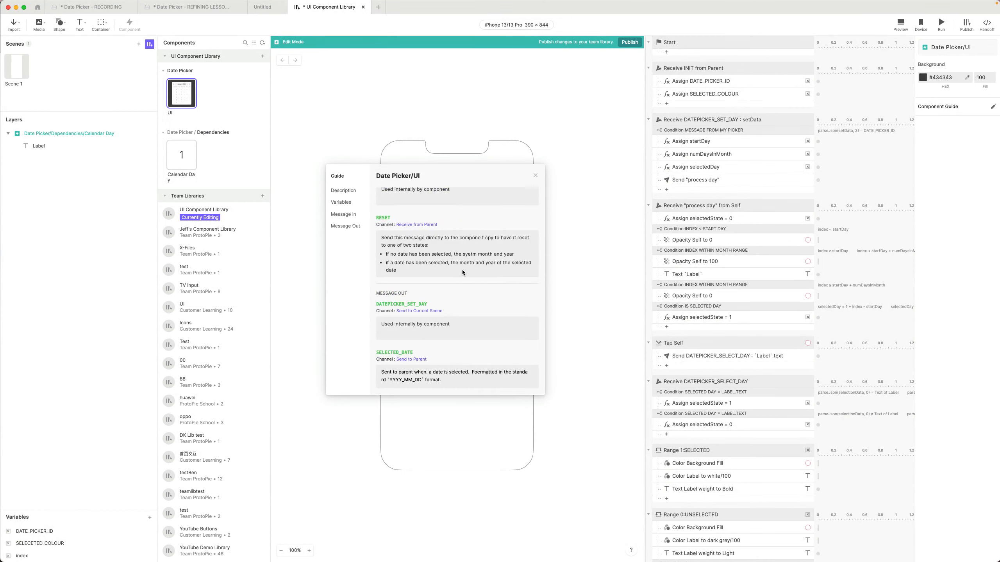
scroll(511, 221, up, 15)
click(533, 176)
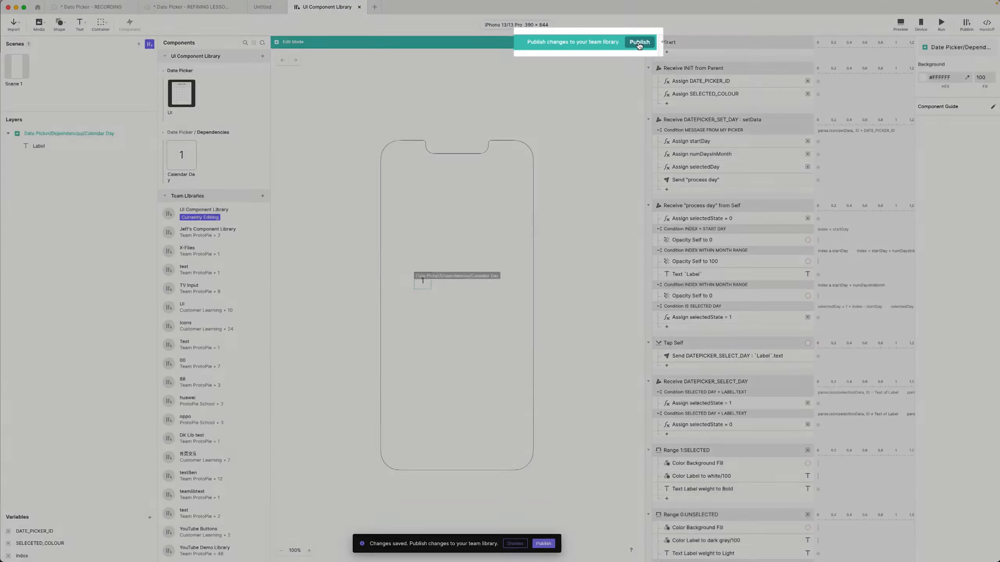
Publish the UI Component Library to the team with the version description "Added and documented Date Picker component".
click(629, 43)
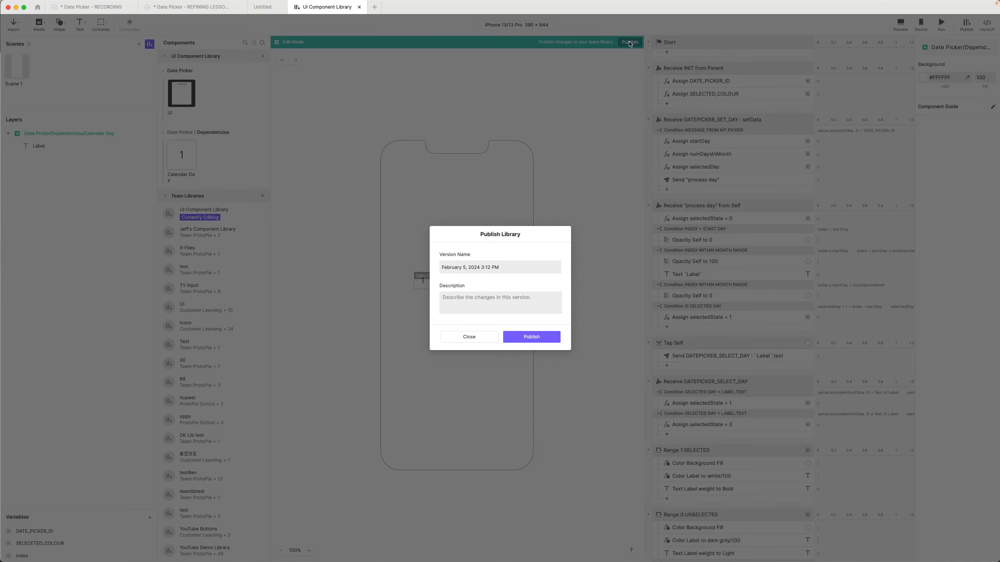
click(493, 300)
text(Added and d)
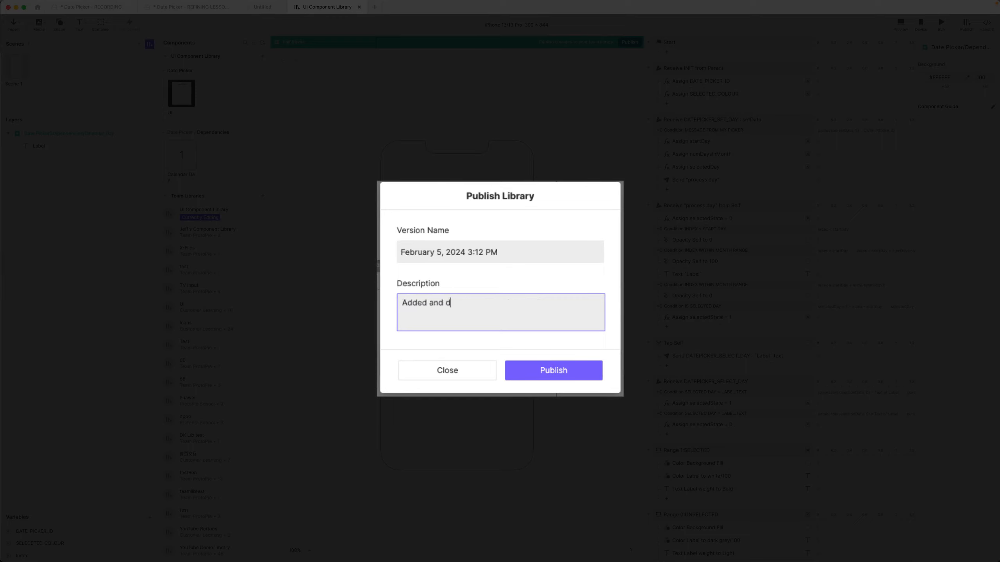
text(ocumented Date Picker component)
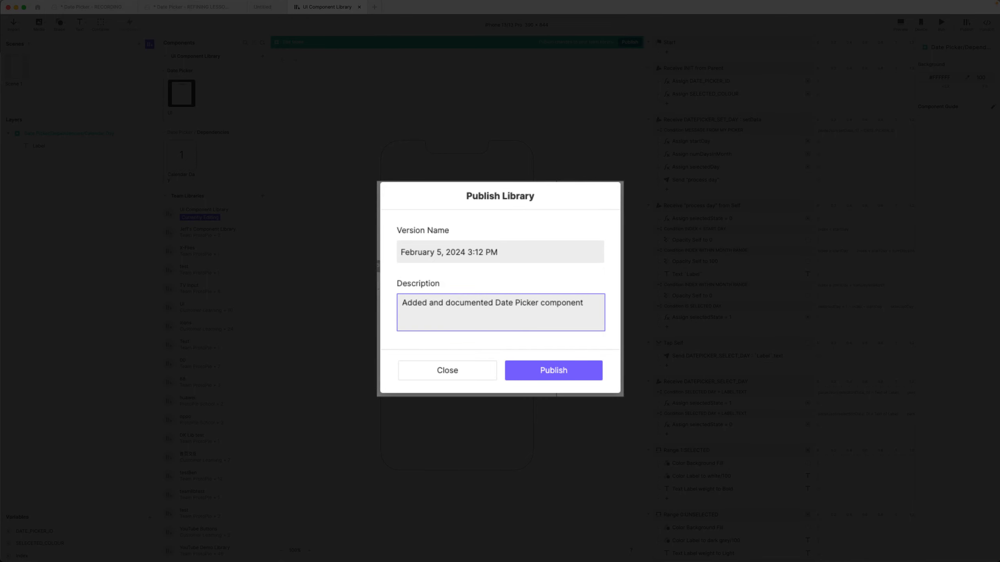
click(582, 376)
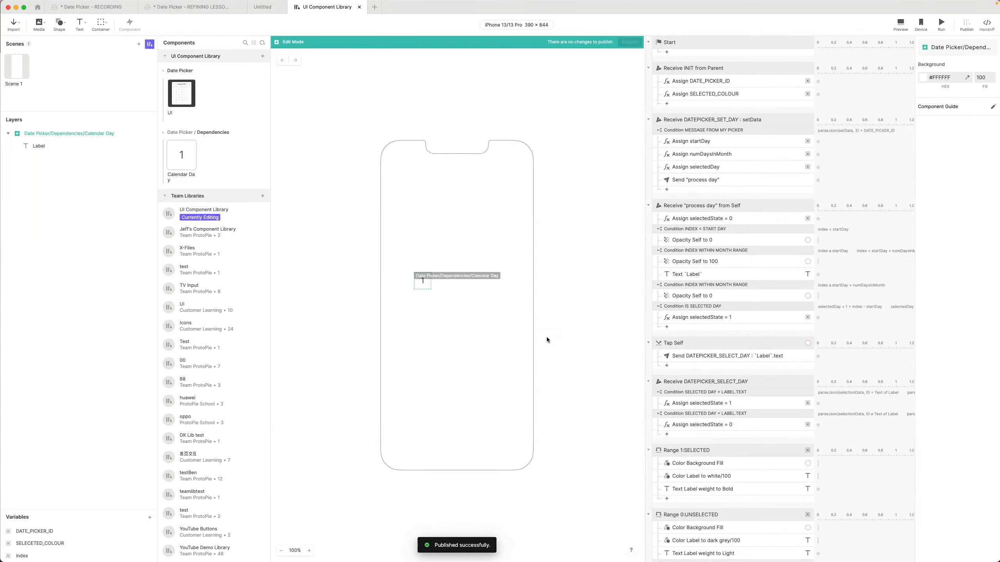
Switch to the Untitled prototype and place the Date Picker UI component from the UI Component Library onto Scene 1.
click(258, 8)
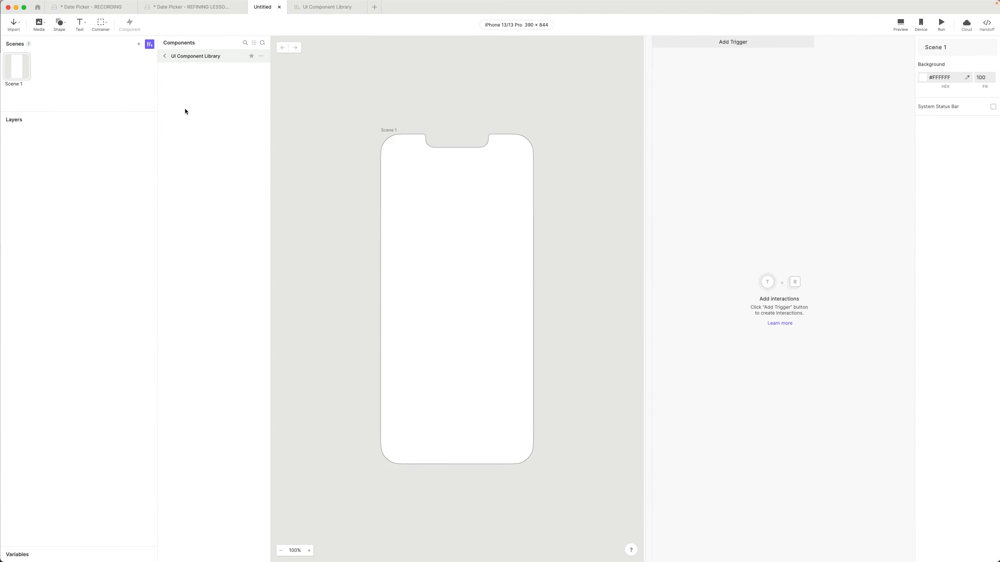
click(187, 91)
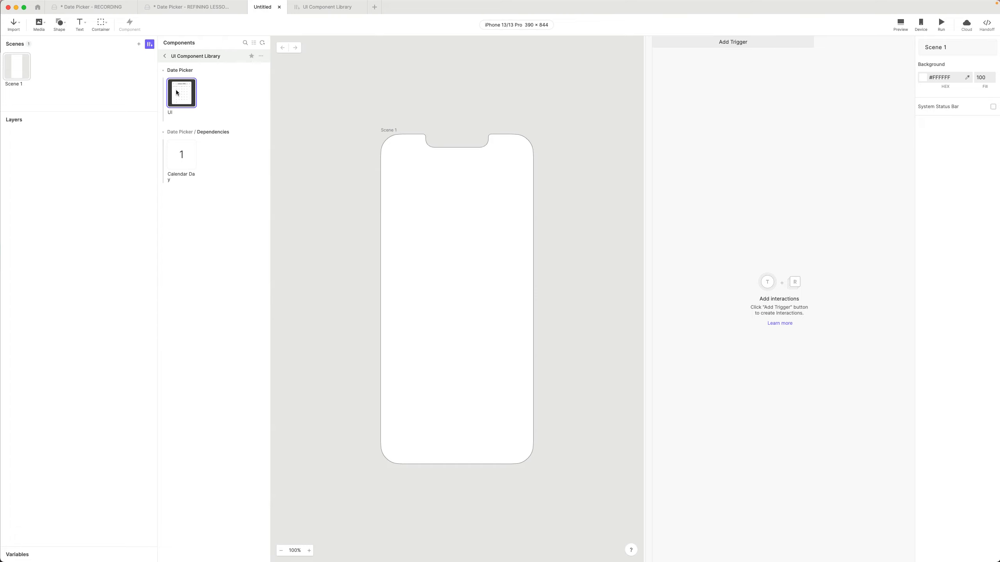
drag(178, 92, 452, 255)
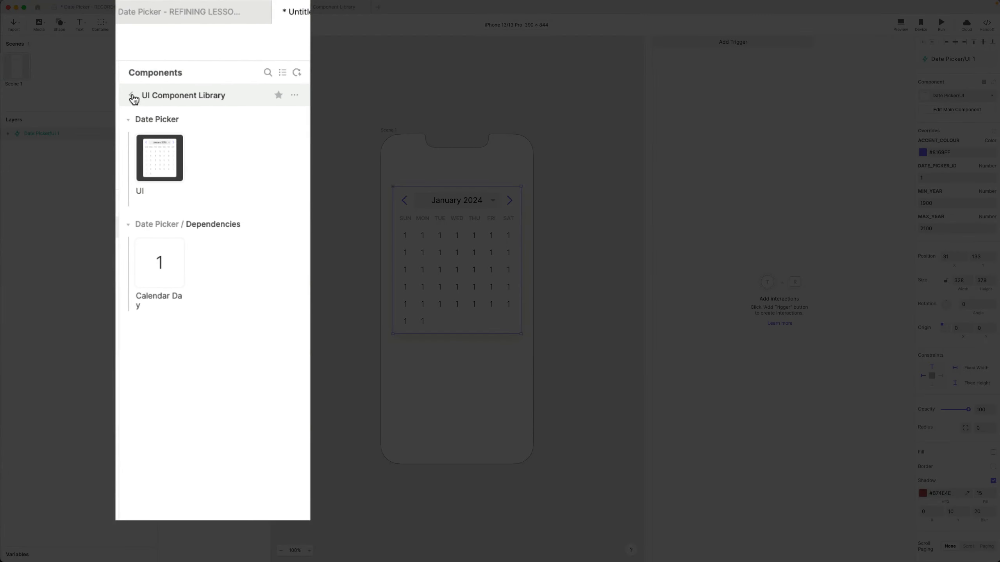
Open the component guide of the Date Picker UI used in this Pie, review its description, variables and messages, and close it.
click(133, 96)
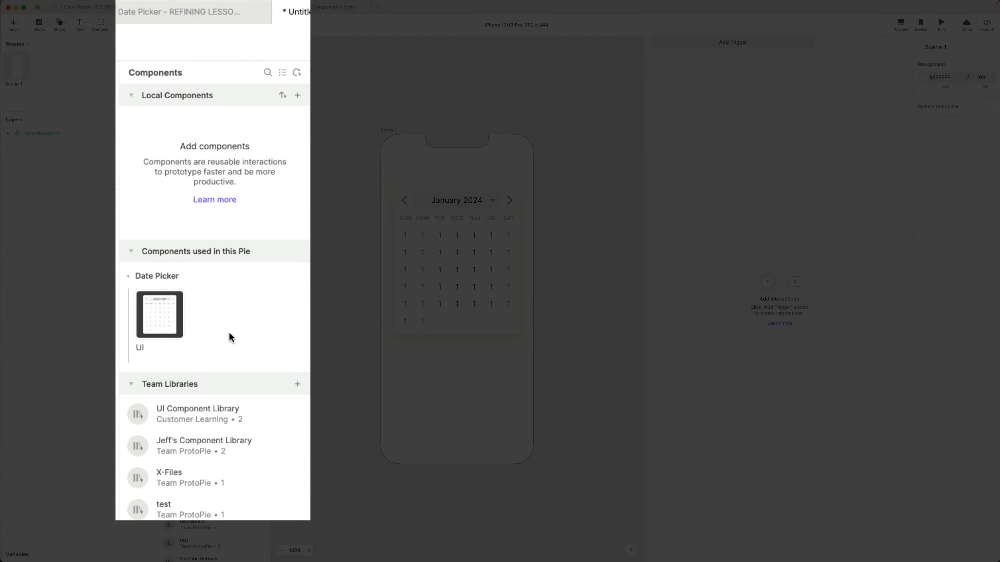
click(182, 185)
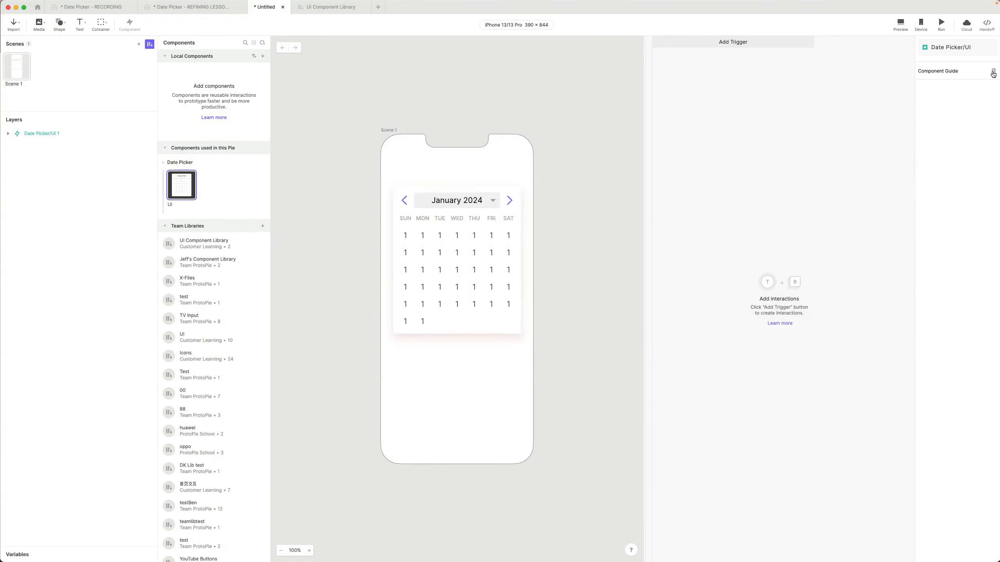
click(993, 73)
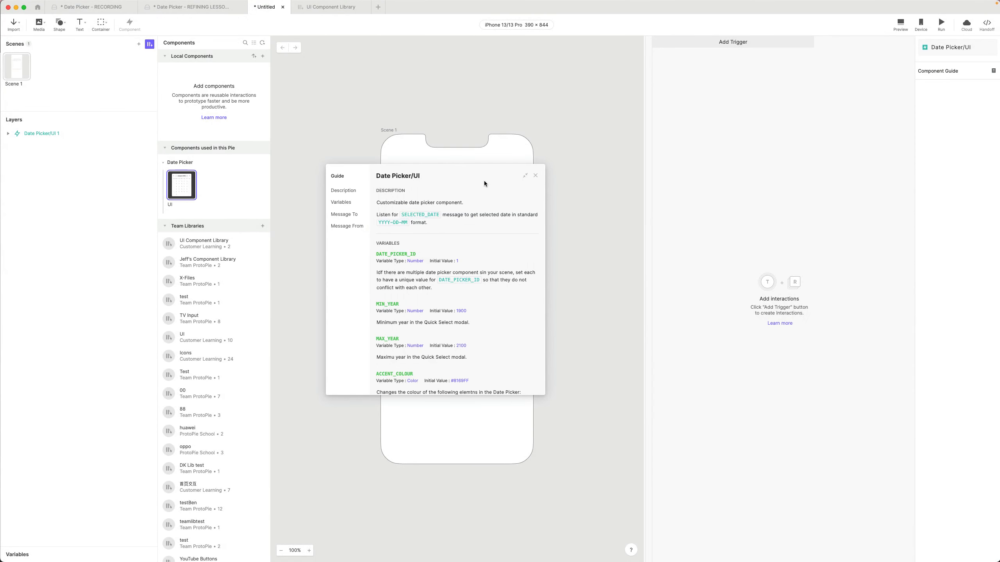
scroll(464, 229, down, 6)
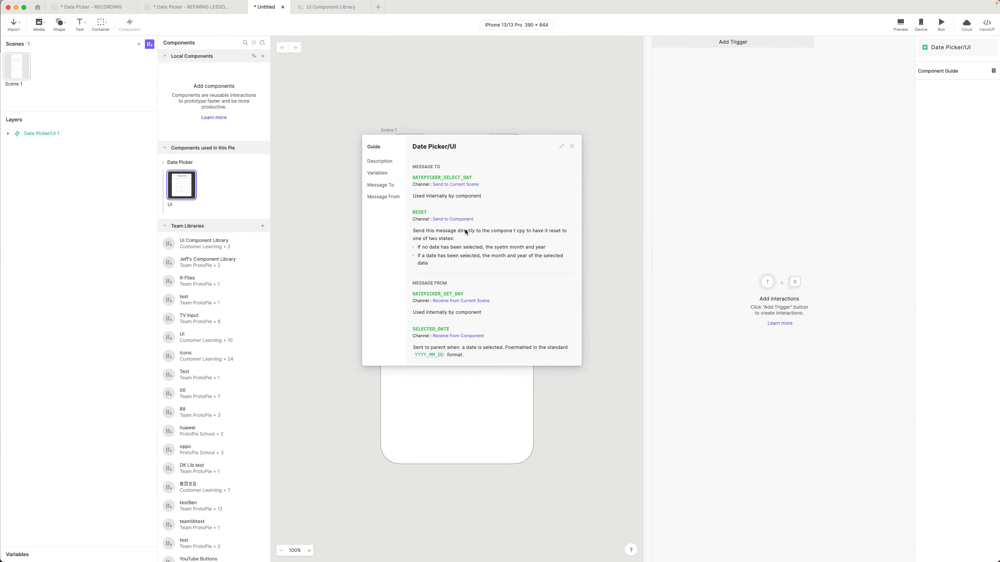
scroll(466, 229, up, 6)
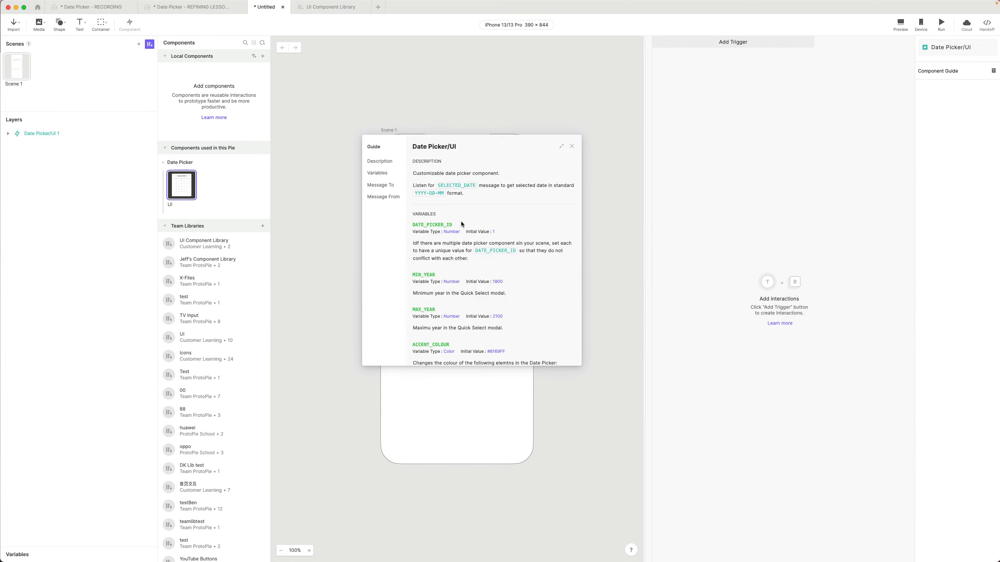
scroll(458, 223, down, 10)
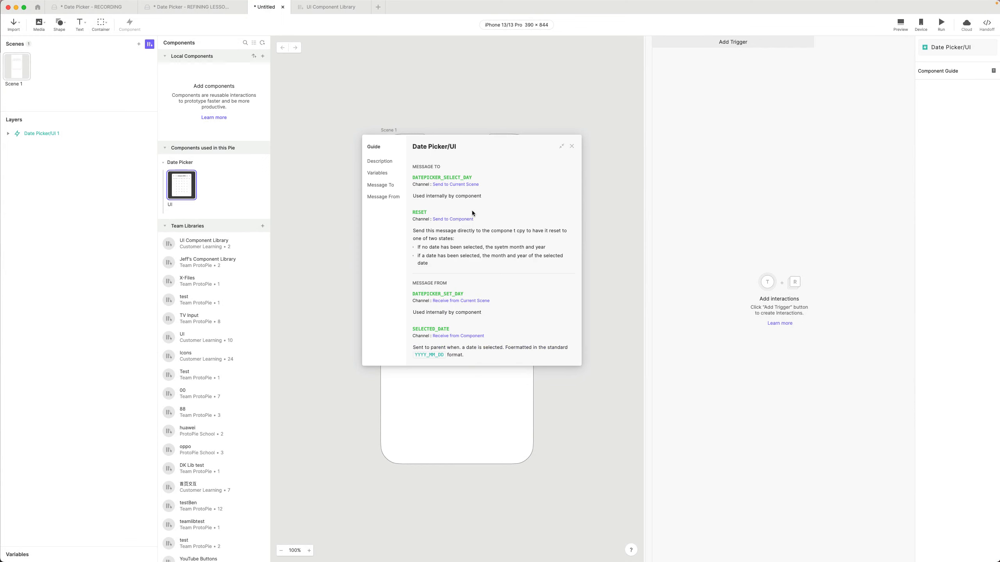
scroll(476, 211, up, 10)
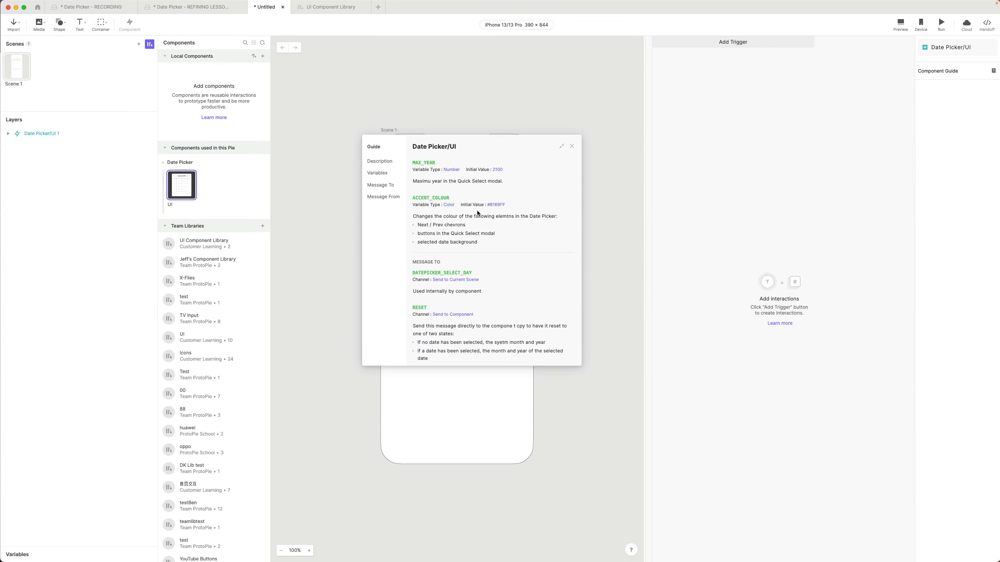
click(572, 146)
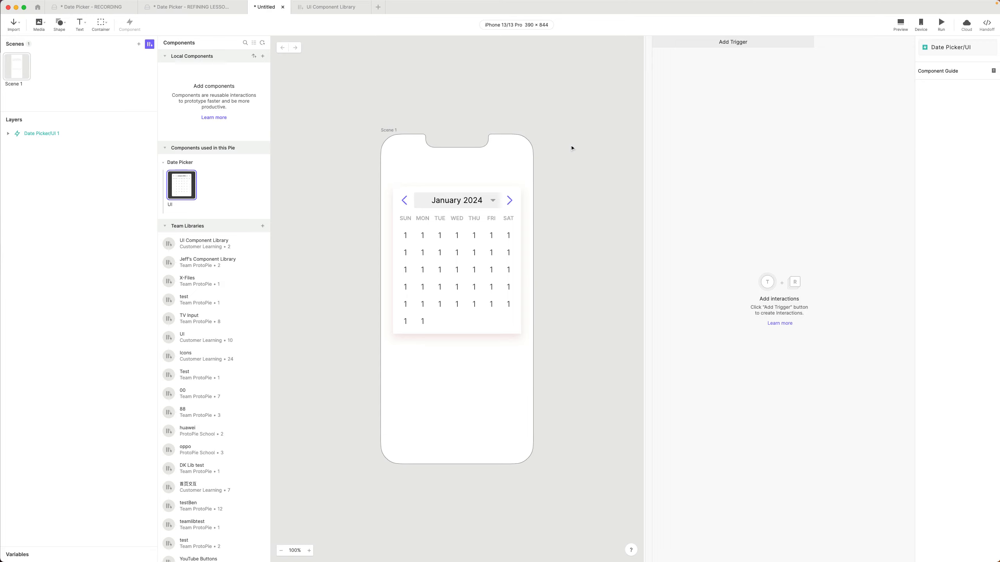